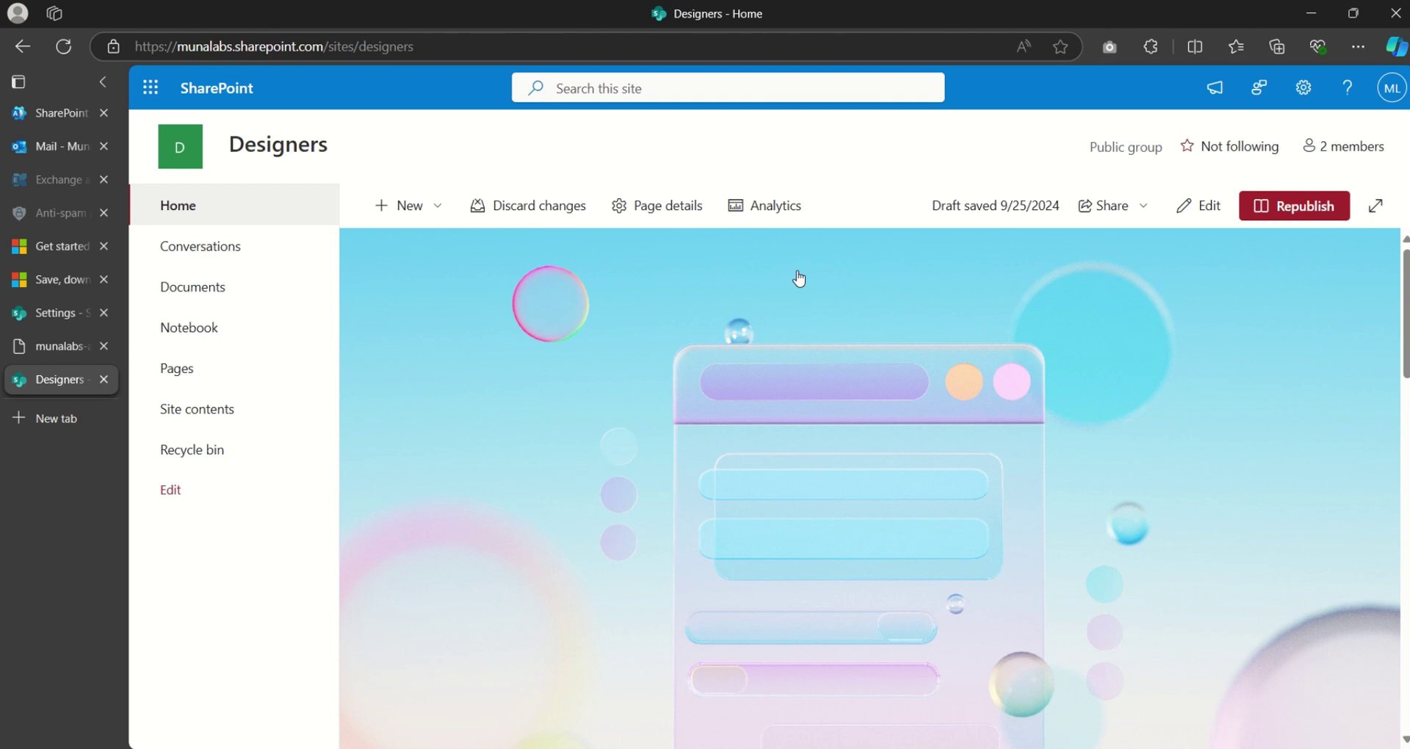
Read the Microsoft Learn article on saving a SharePoint site as a template, including its Important note, and return to the Designers site
{"action": "left_click", "coordinate": [56, 282]}
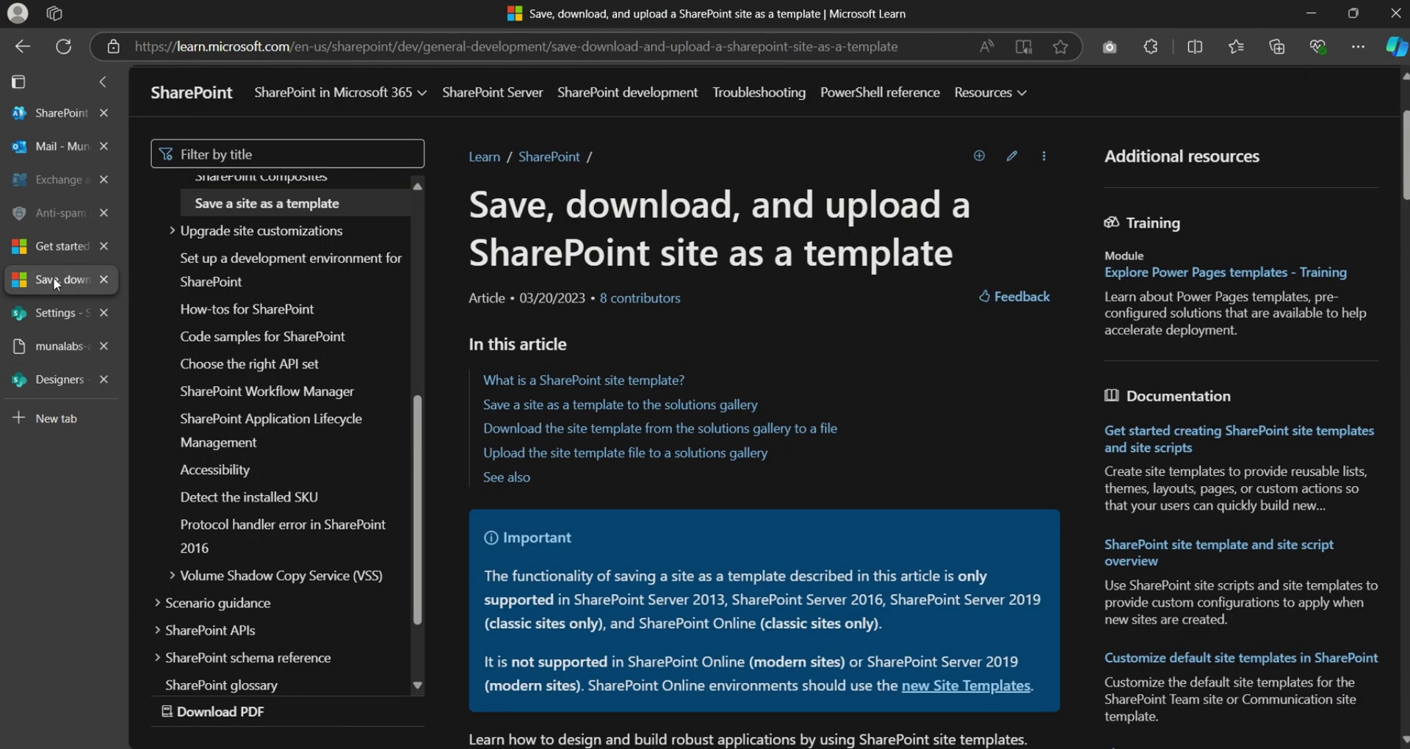
{"action": "scroll", "coordinate": [808, 467], "scroll_direction": "down", "scroll_amount": 3}
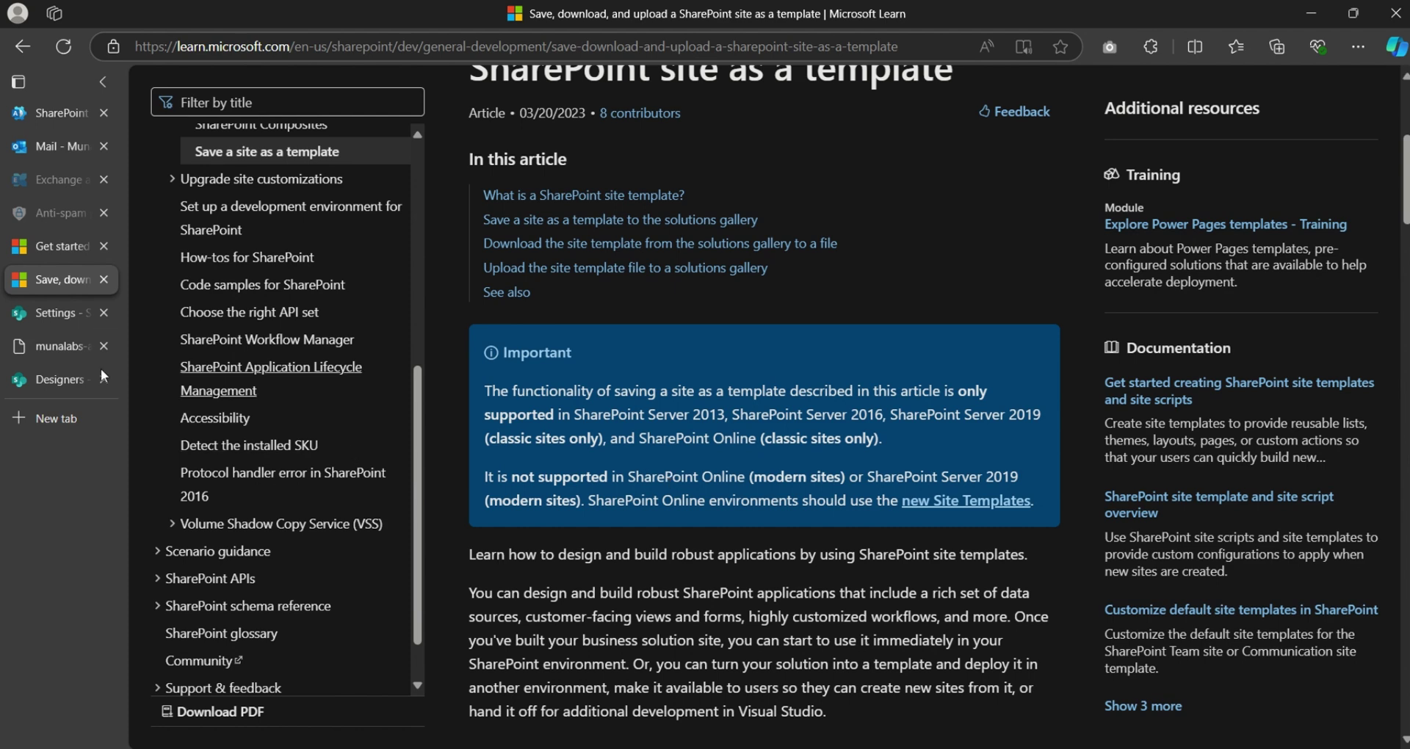
{"action": "left_click", "coordinate": [60, 379]}
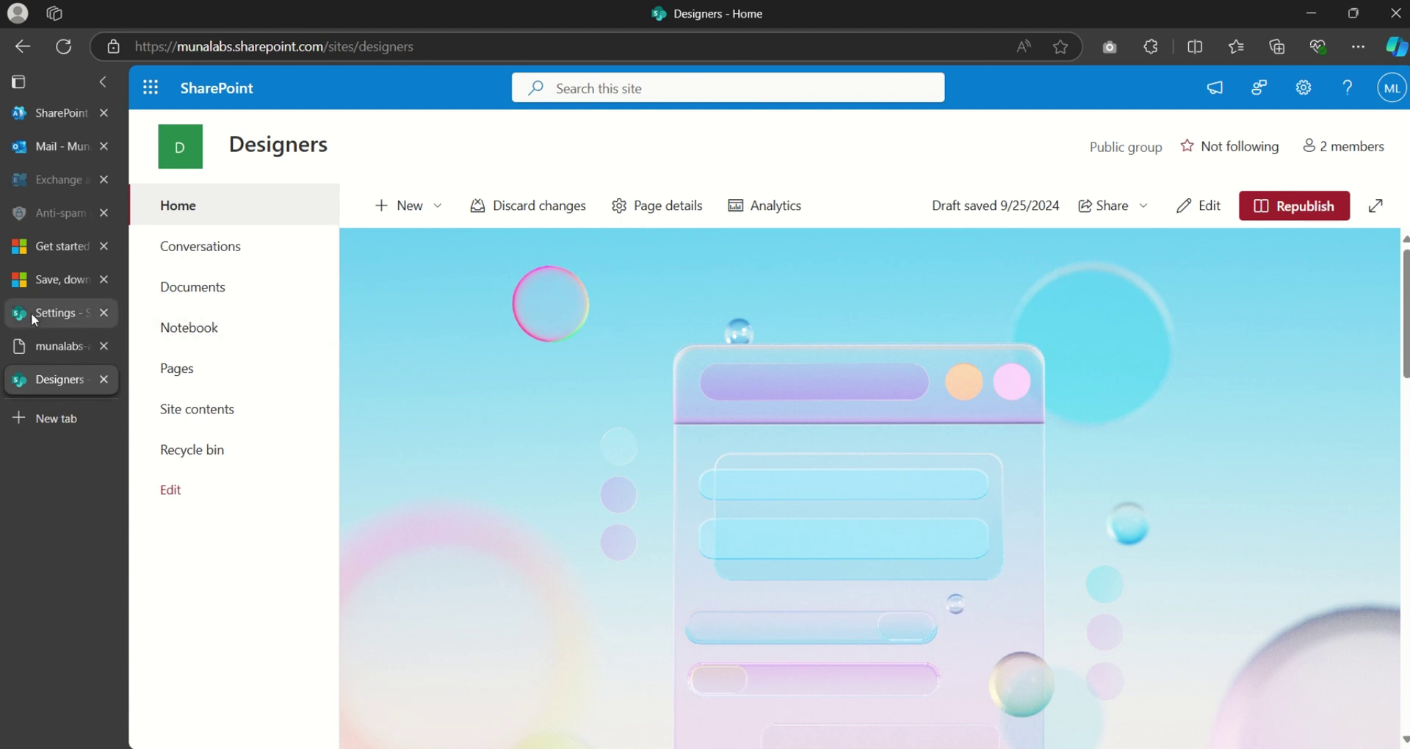
Examine the Custom Script options for self-service created sites on the admin center's classic tenant settings page
{"action": "left_click", "coordinate": [59, 314]}
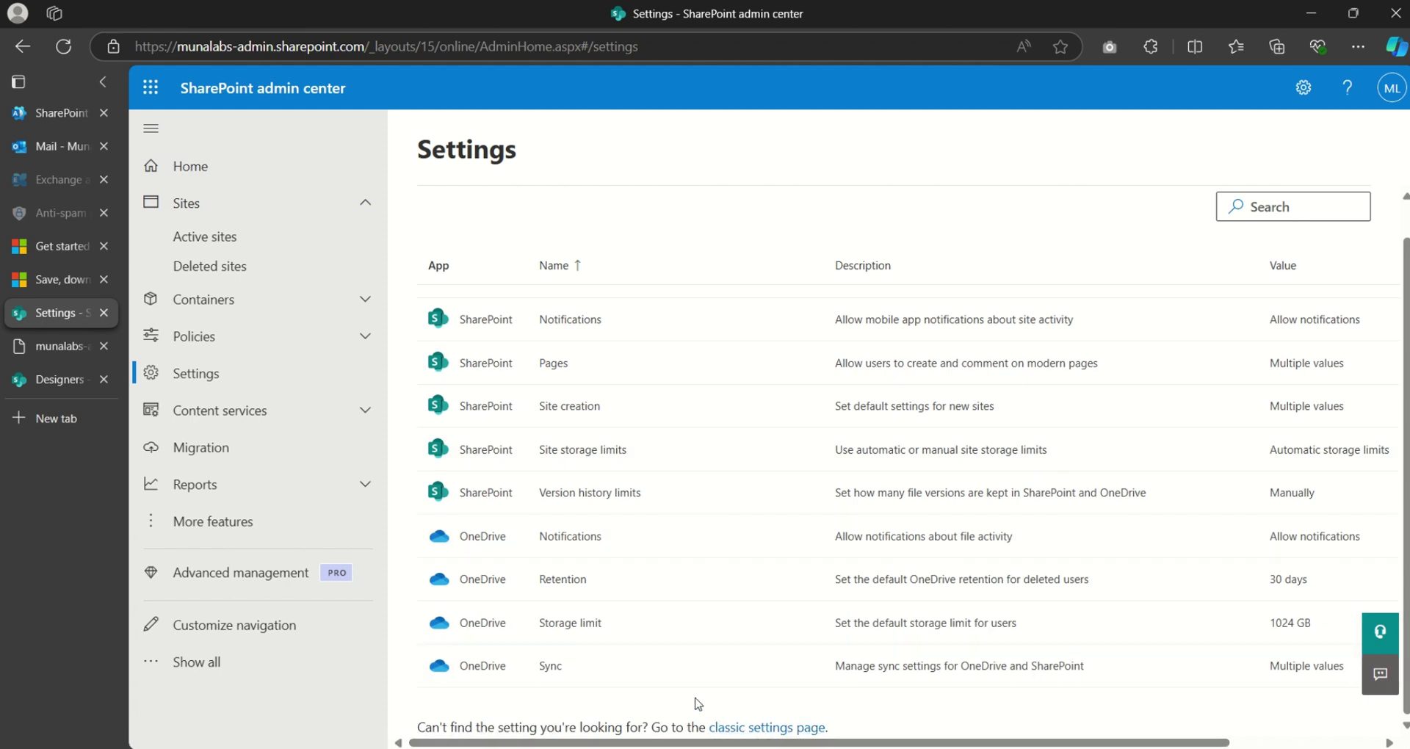
{"action": "left_click", "coordinate": [42, 350]}
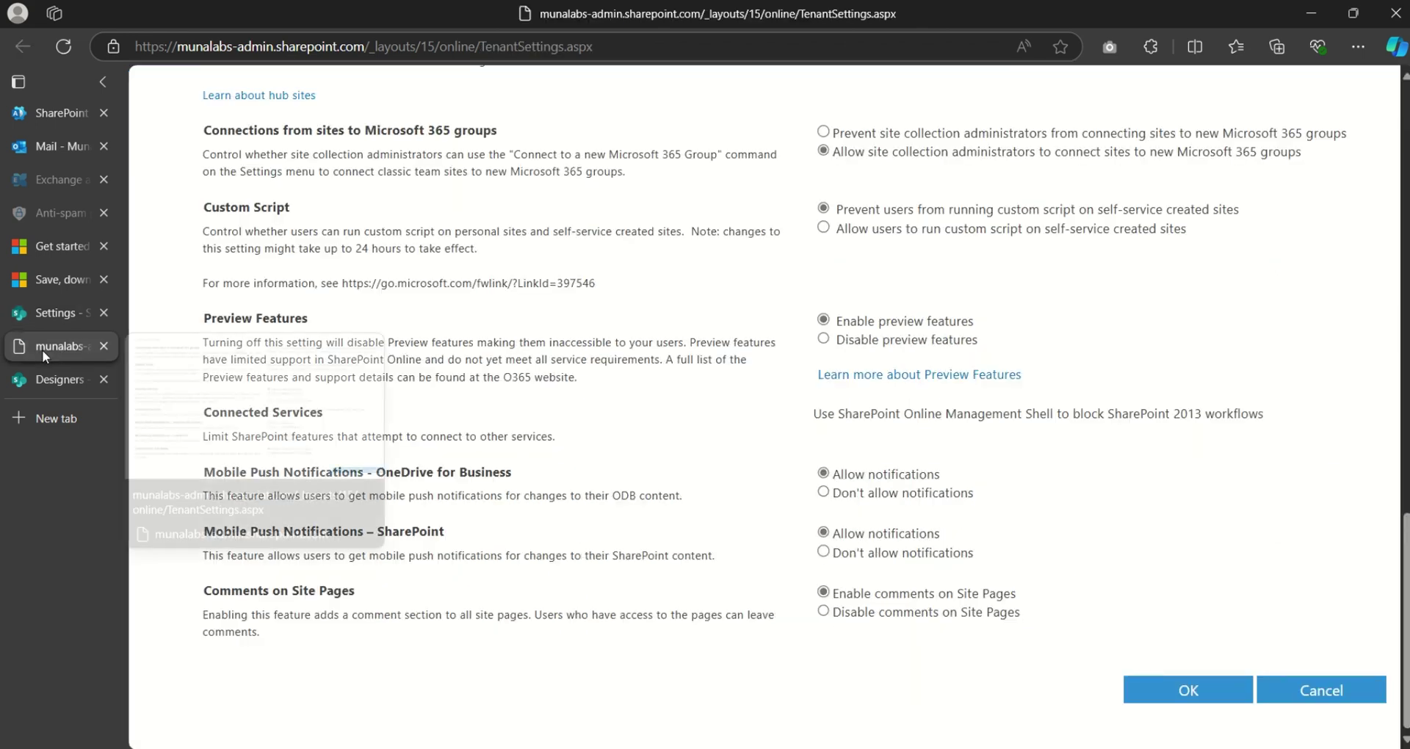
{"action": "scroll", "coordinate": [674, 280], "scroll_direction": "up", "scroll_amount": 8}
{"action": "scroll", "coordinate": [585, 288], "scroll_direction": "up", "scroll_amount": 12}
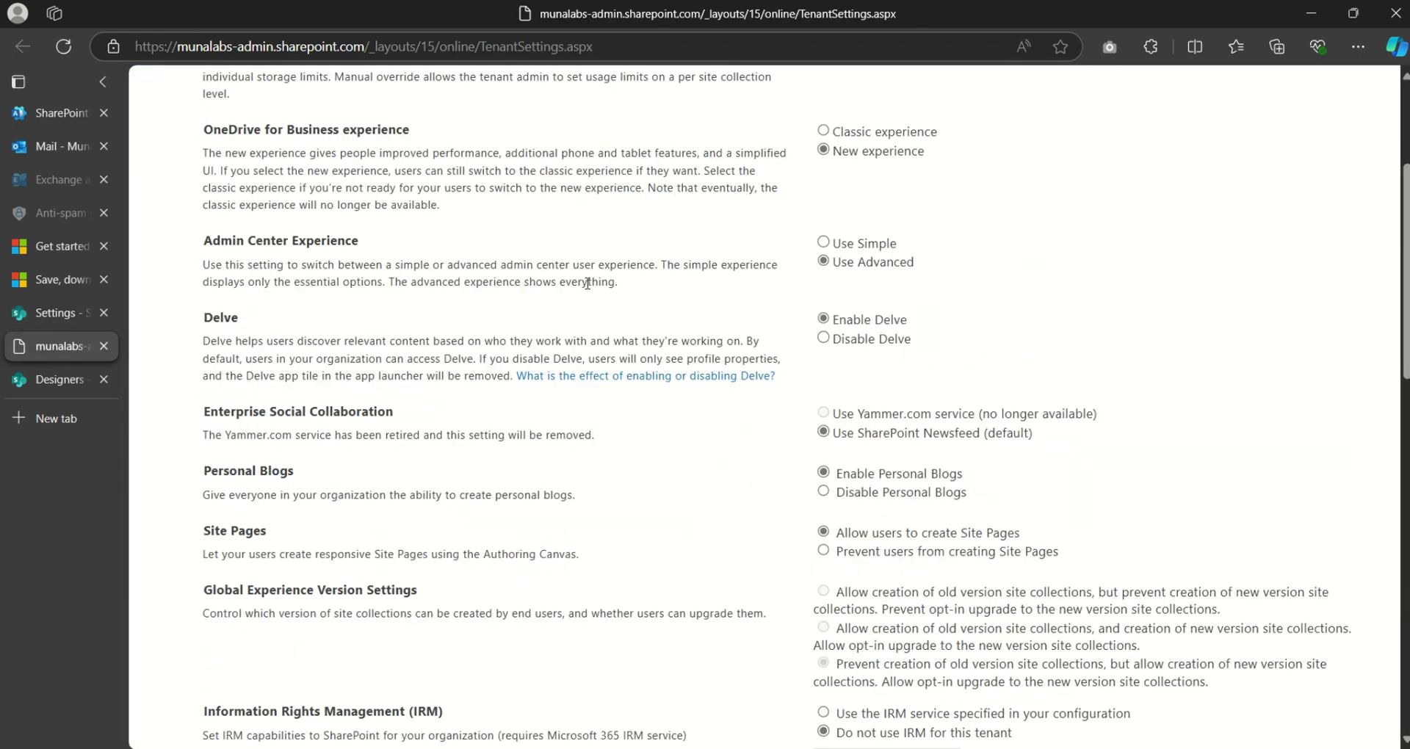
{"action": "scroll", "coordinate": [636, 296], "scroll_direction": "down", "scroll_amount": 3}
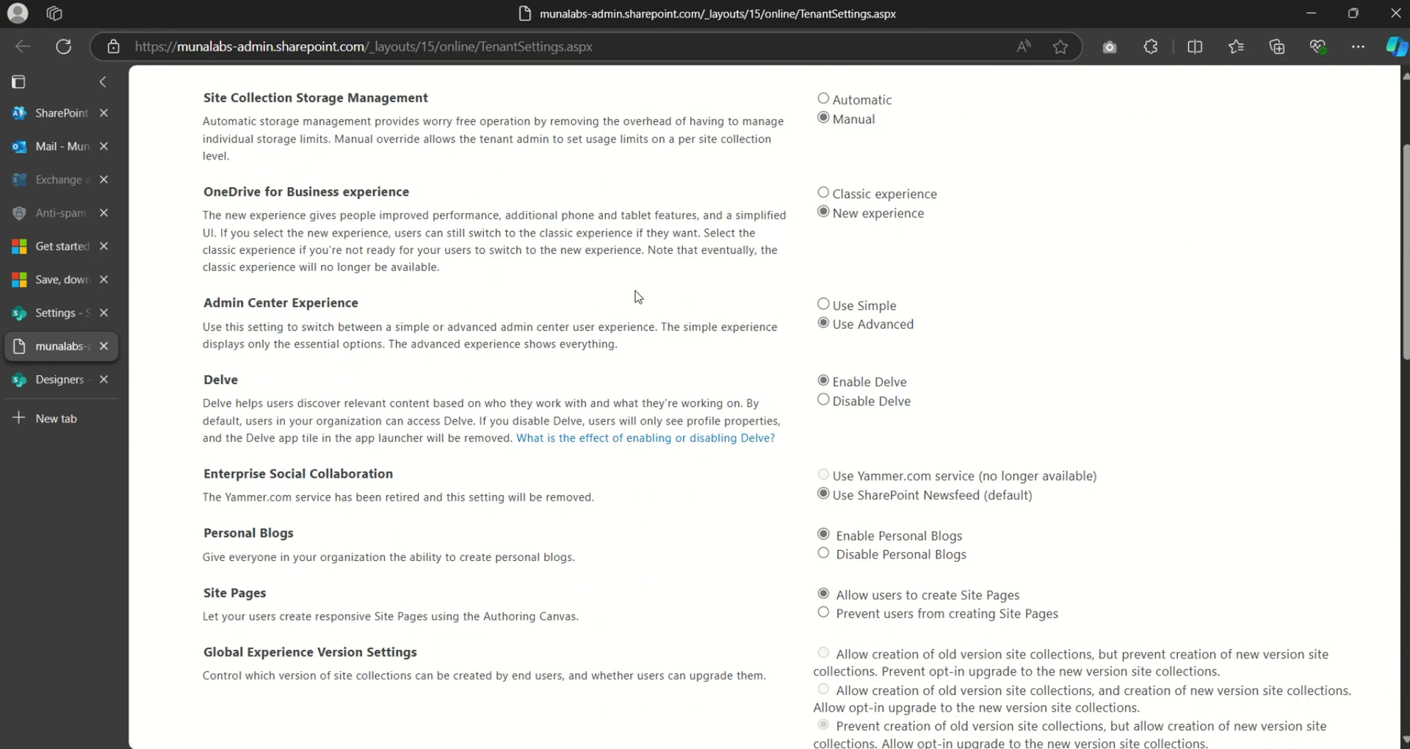
{"action": "scroll", "coordinate": [639, 297], "scroll_direction": "down", "scroll_amount": 14}
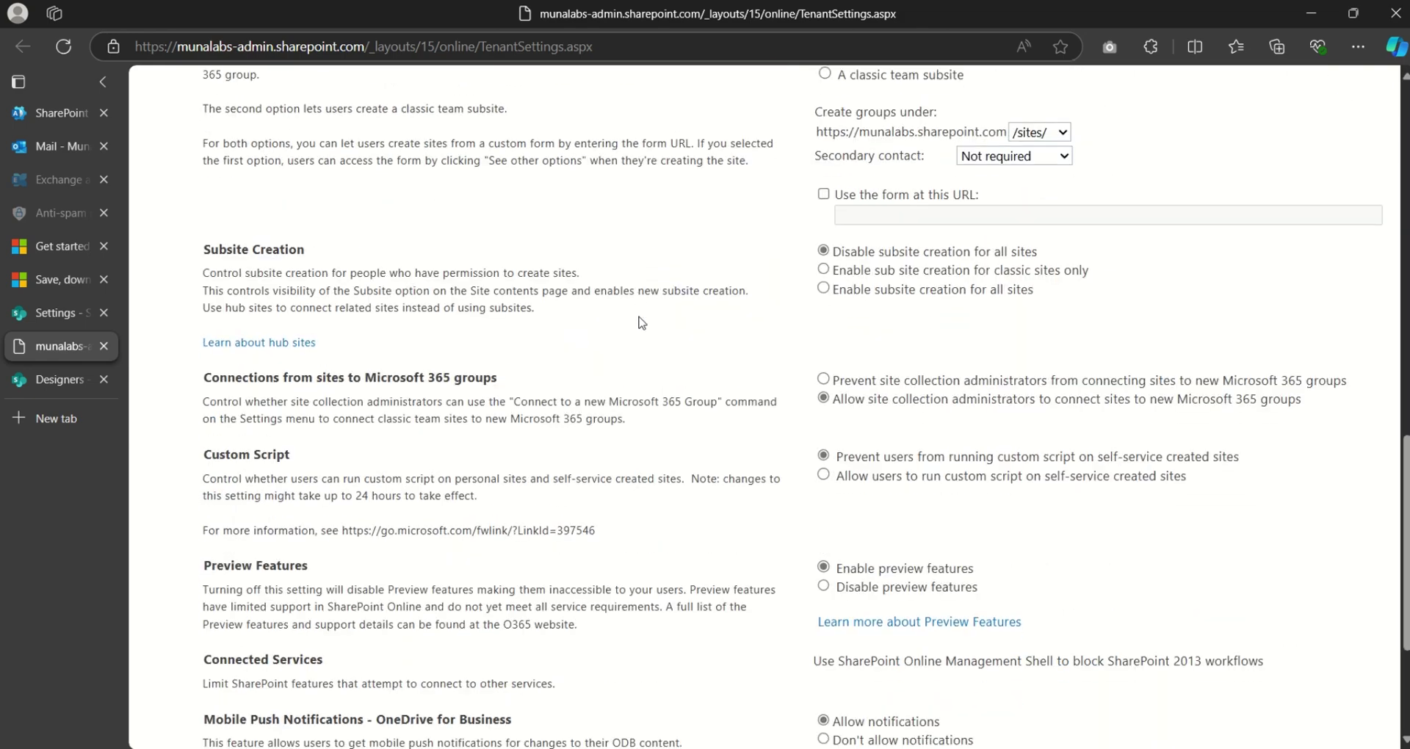
{"action": "left_click_drag", "start_coordinate": [212, 458], "coordinate": [289, 458]}
{"action": "left_click", "coordinate": [819, 481]}
{"action": "left_click_drag", "start_coordinate": [819, 481], "coordinate": [1186, 494]}
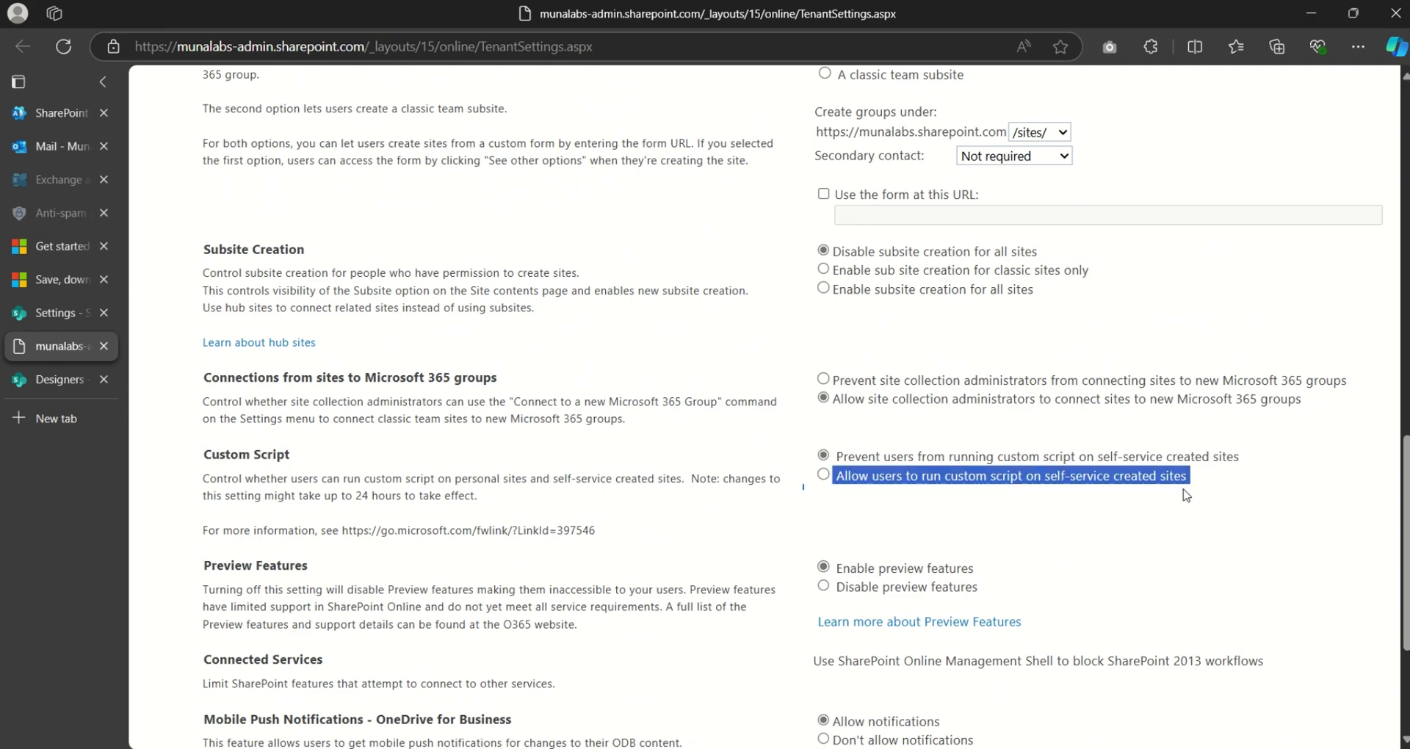
{"action": "scroll", "coordinate": [1187, 494], "scroll_direction": "down", "scroll_amount": 3}
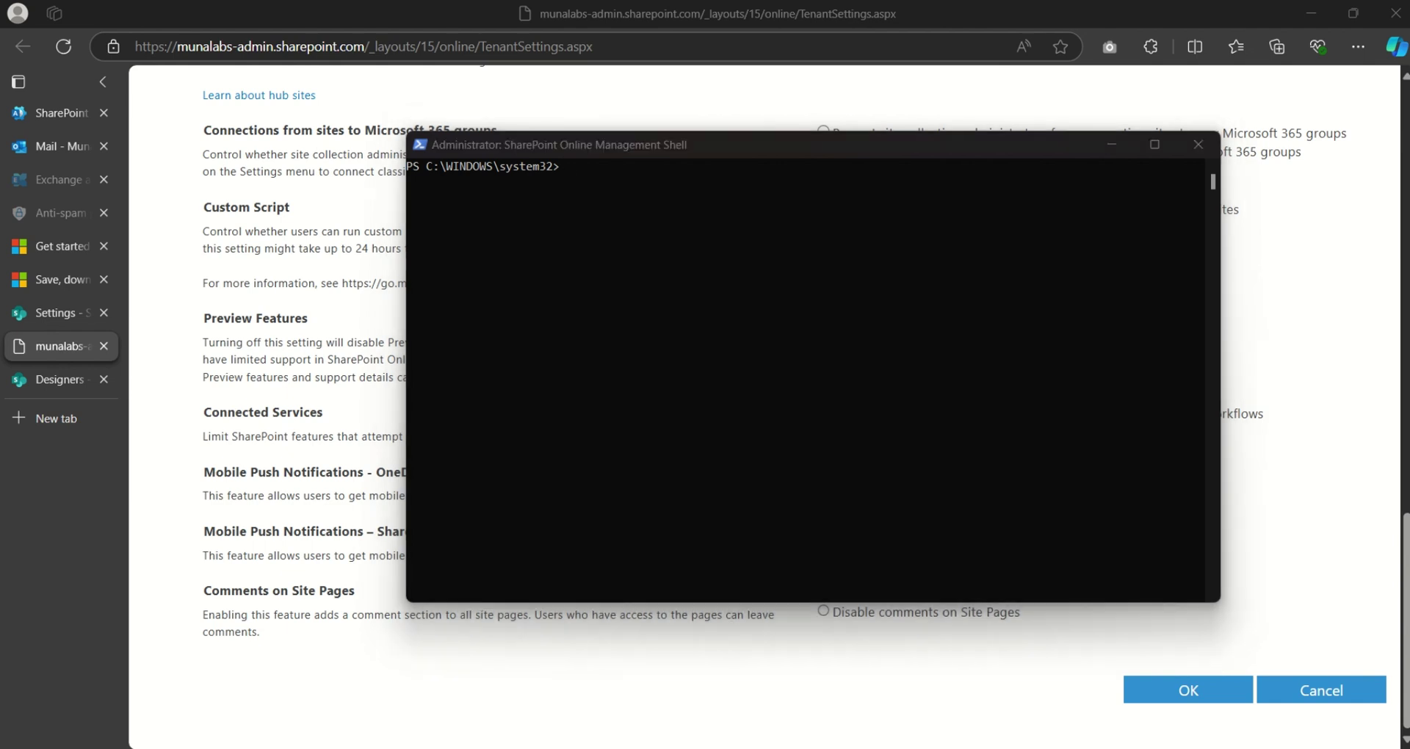
{"action": "left_click", "coordinate": [580, 167]}
{"action": "type", "text": "Connect-SPOService -Url https://munalabs-admin.sharepoint.com"}
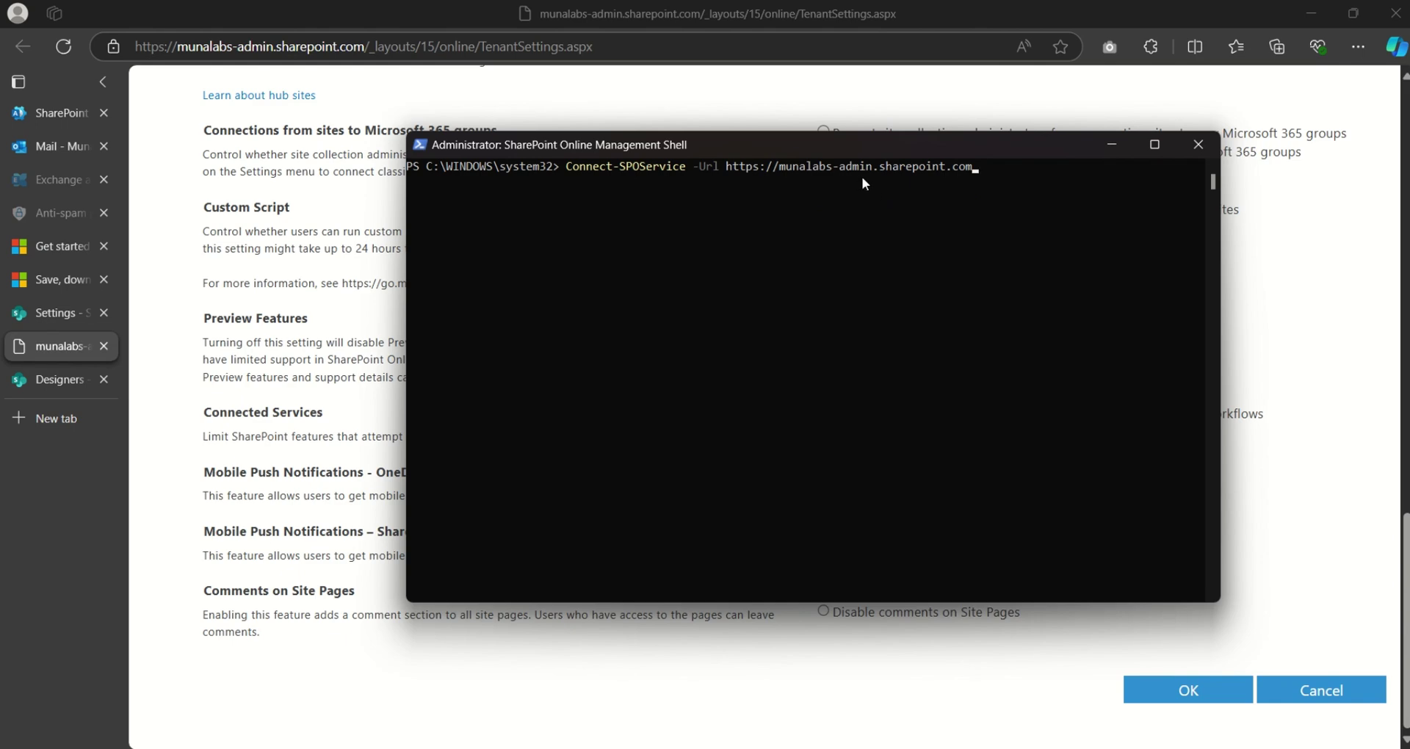
{"action": "left_click", "coordinate": [47, 317]}
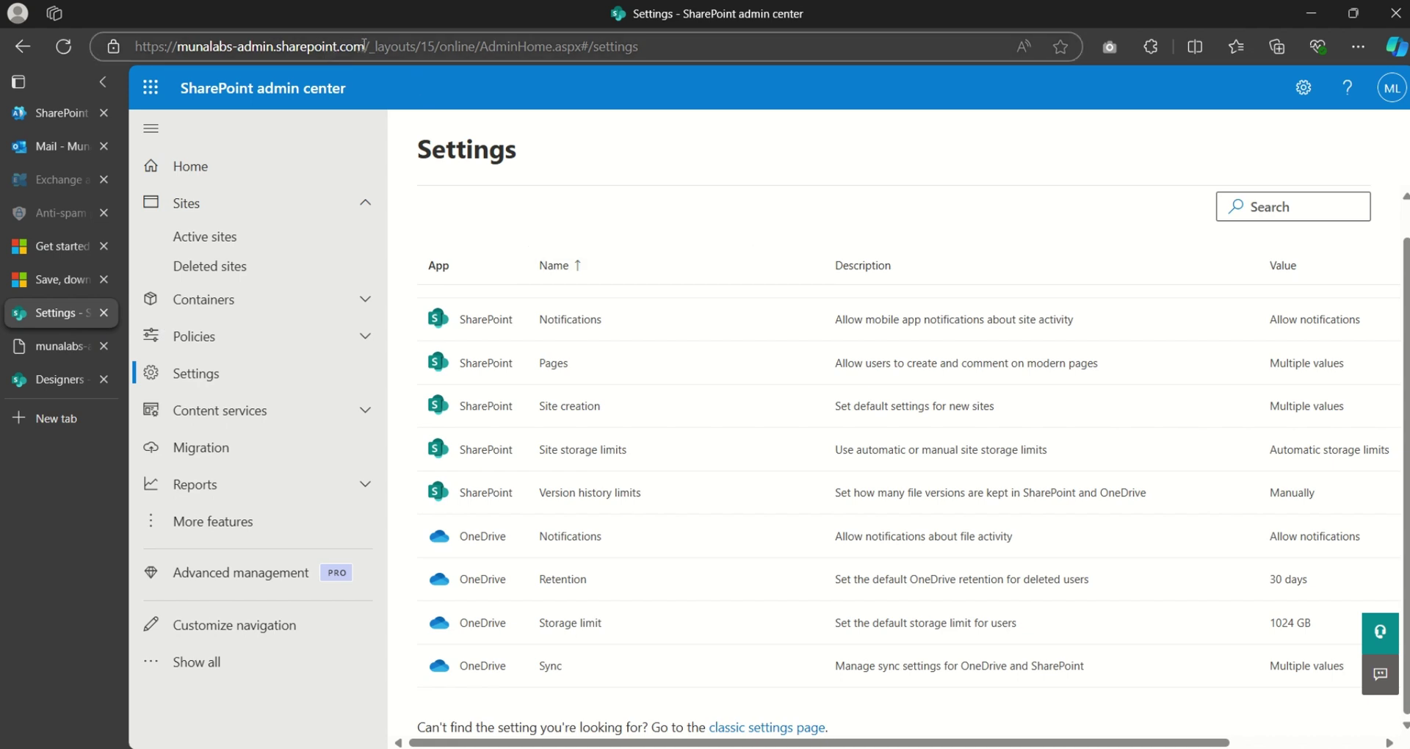
{"action": "left_click_drag", "start_coordinate": [365, 45], "coordinate": [130, 46]}
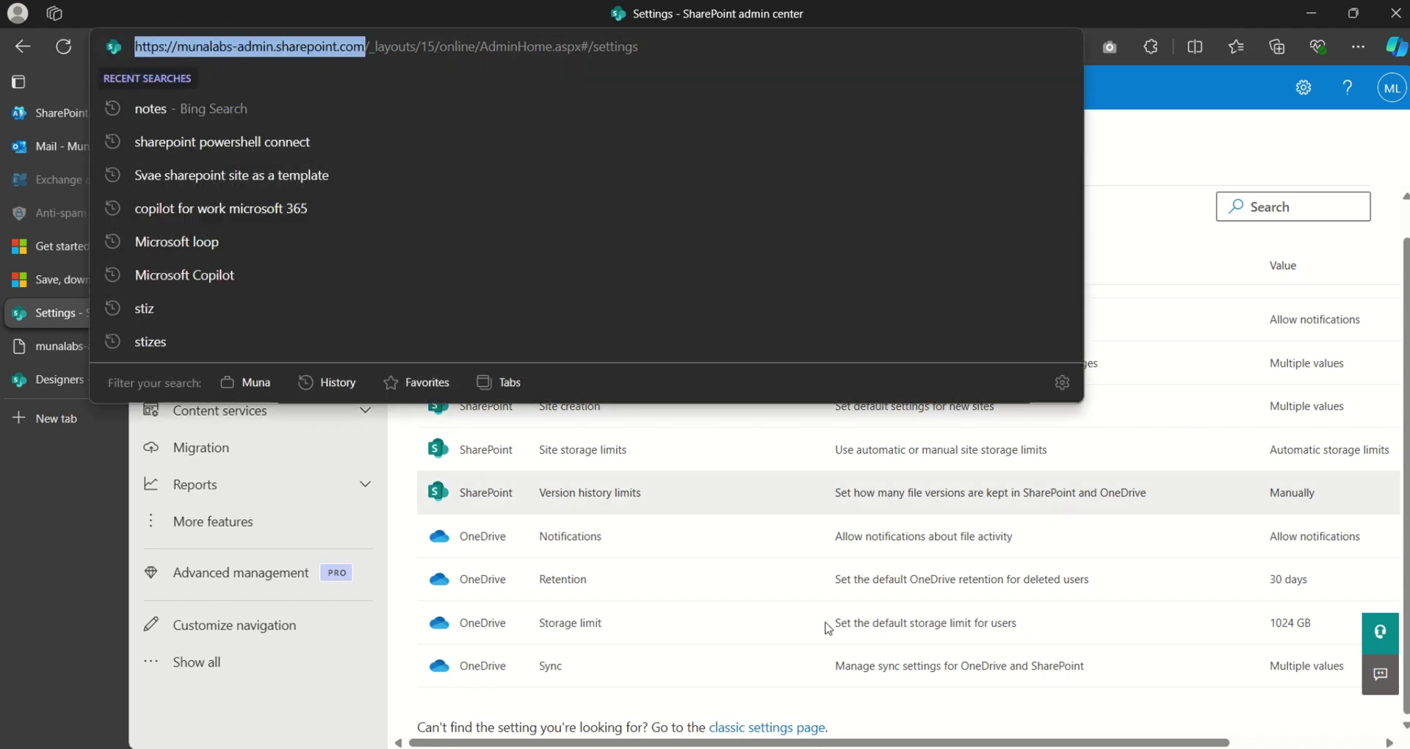
{"action": "key", "text": "ctrl+c"}
{"action": "key", "text": "alt+Tab"}
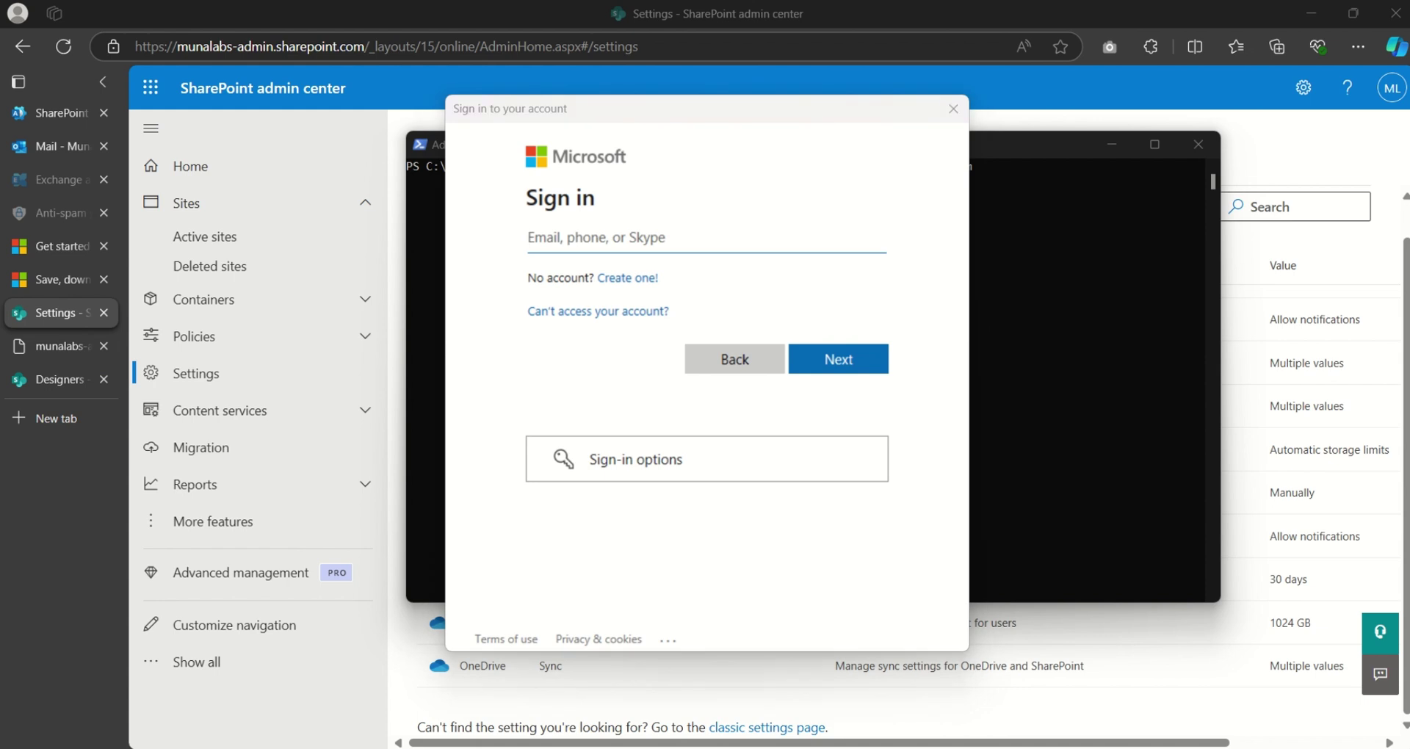
Sign in to the Microsoft account prompt with the administrator's e-mail and account password
{"action": "left_click", "coordinate": [760, 124]}
{"action": "key", "text": "ctrl+v"}
{"action": "left_click", "coordinate": [837, 359]}
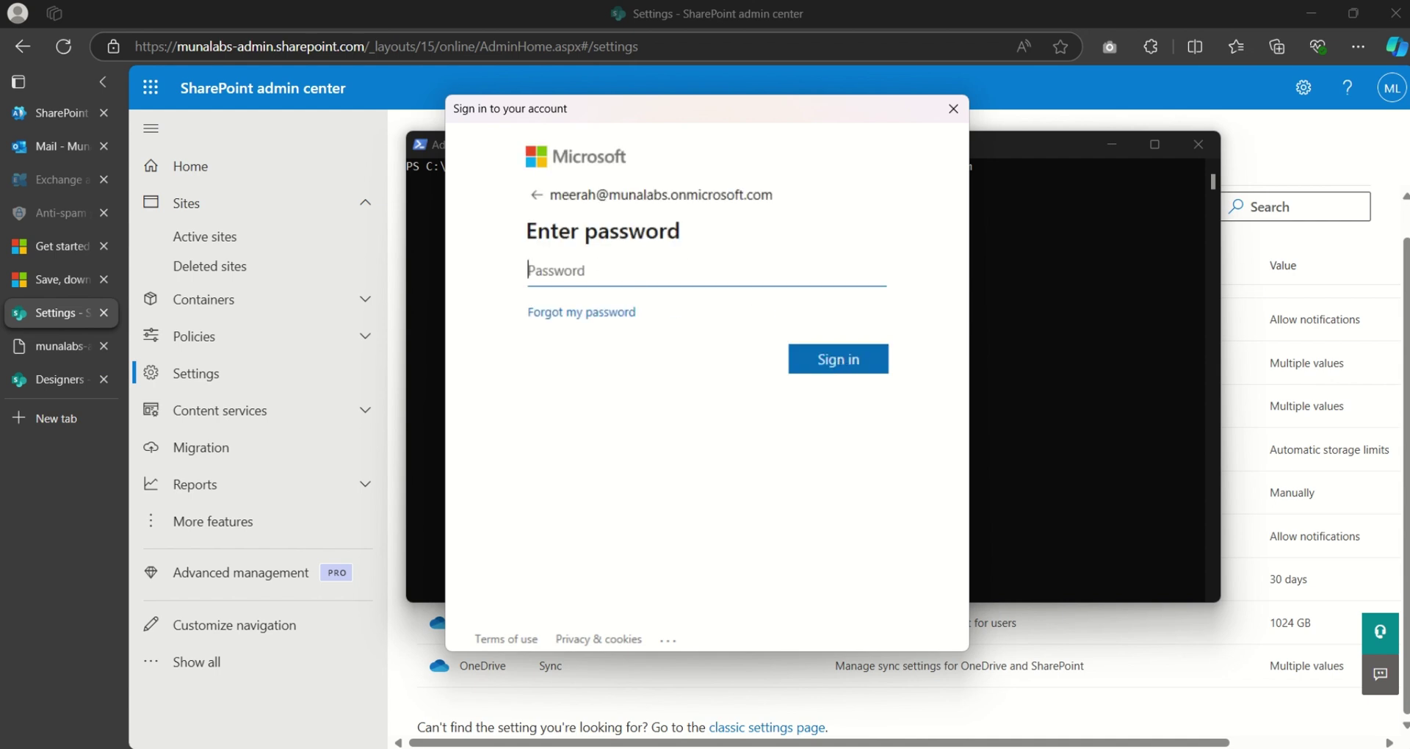
{"action": "left_click", "coordinate": [614, 273]}
{"action": "key", "text": "ctrl+v"}
{"action": "left_click", "coordinate": [859, 357]}
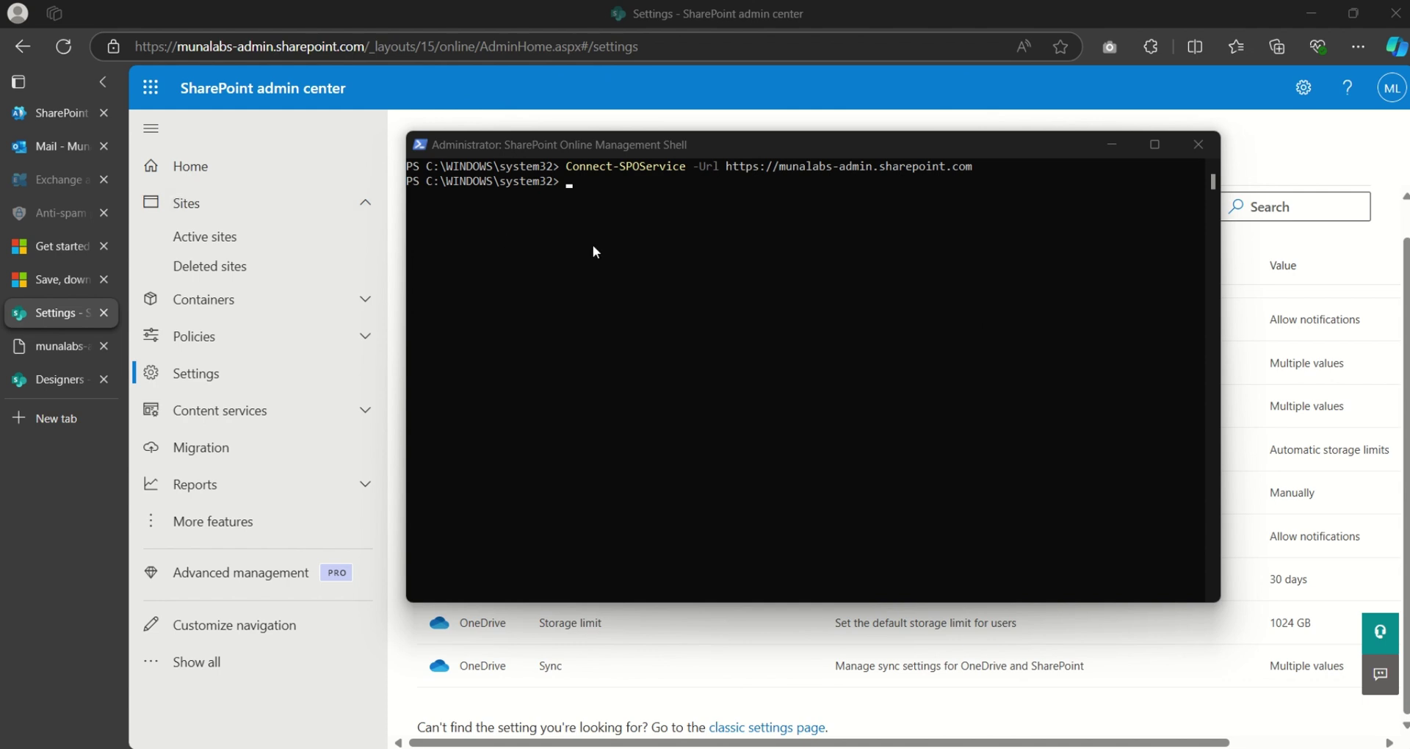
Enter the command Set-SPOSite -Identity -DenyAddAndCustomizePages $false, removing the url placeholder after -Identity
{"action": "left_click", "coordinate": [598, 180]}
{"action": "right_click", "coordinate": [597, 179]}
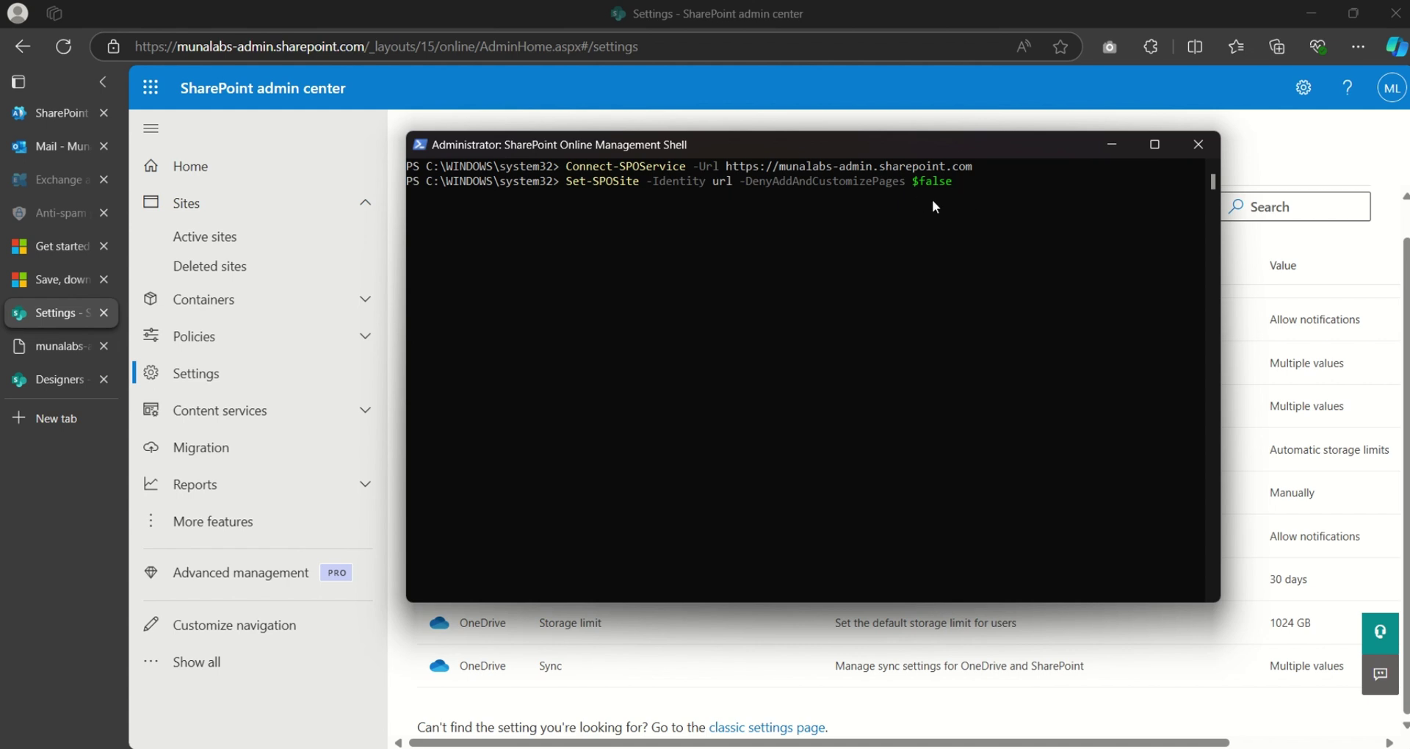
{"action": "key", "text": "Left"}
{"action": "key", "text": "Left"}
{"action": "key", "text": "Left"}
{"action": "key", "text": "Left"}
{"action": "key", "text": "Left"}
{"action": "key", "text": "Left"}
{"action": "key", "text": "Left"}
{"action": "key", "text": "Left"}
{"action": "key", "text": "Left"}
{"action": "key", "text": "Left"}
{"action": "key", "text": "Left"}
{"action": "key", "text": "Left"}
{"action": "key", "text": "Left"}
{"action": "key", "text": "Left"}
{"action": "key", "text": "Left"}
{"action": "key", "text": "Left"}
{"action": "key", "text": "Left"}
{"action": "key", "text": "Left"}
{"action": "key", "text": "Left"}
{"action": "key", "text": "Left"}
{"action": "key", "text": "Left"}
{"action": "key", "text": "Left"}
{"action": "key", "text": "Left"}
{"action": "key", "text": "Left"}
{"action": "key", "text": "BackSpace"}
{"action": "key", "text": "BackSpace"}
{"action": "key", "text": "BackSpace"}
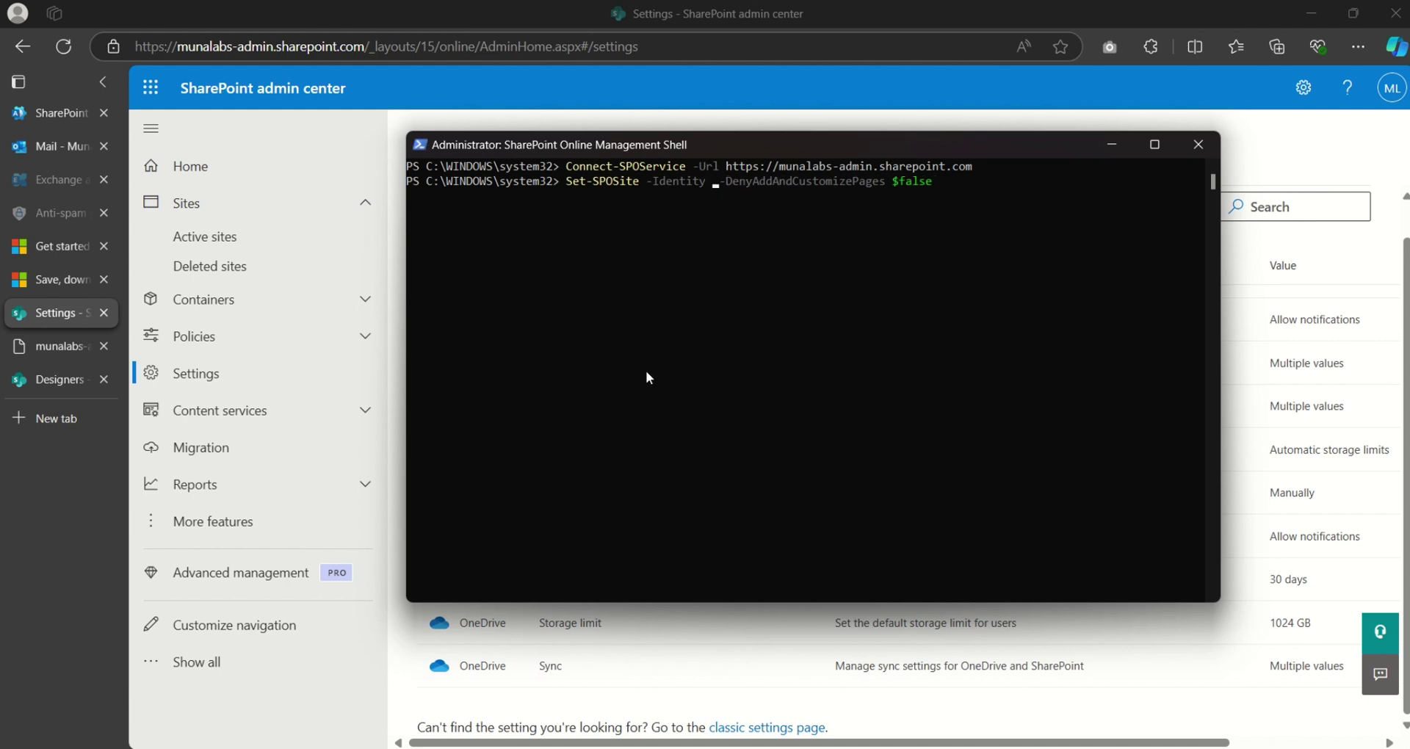
{"action": "left_click", "coordinate": [69, 378]}
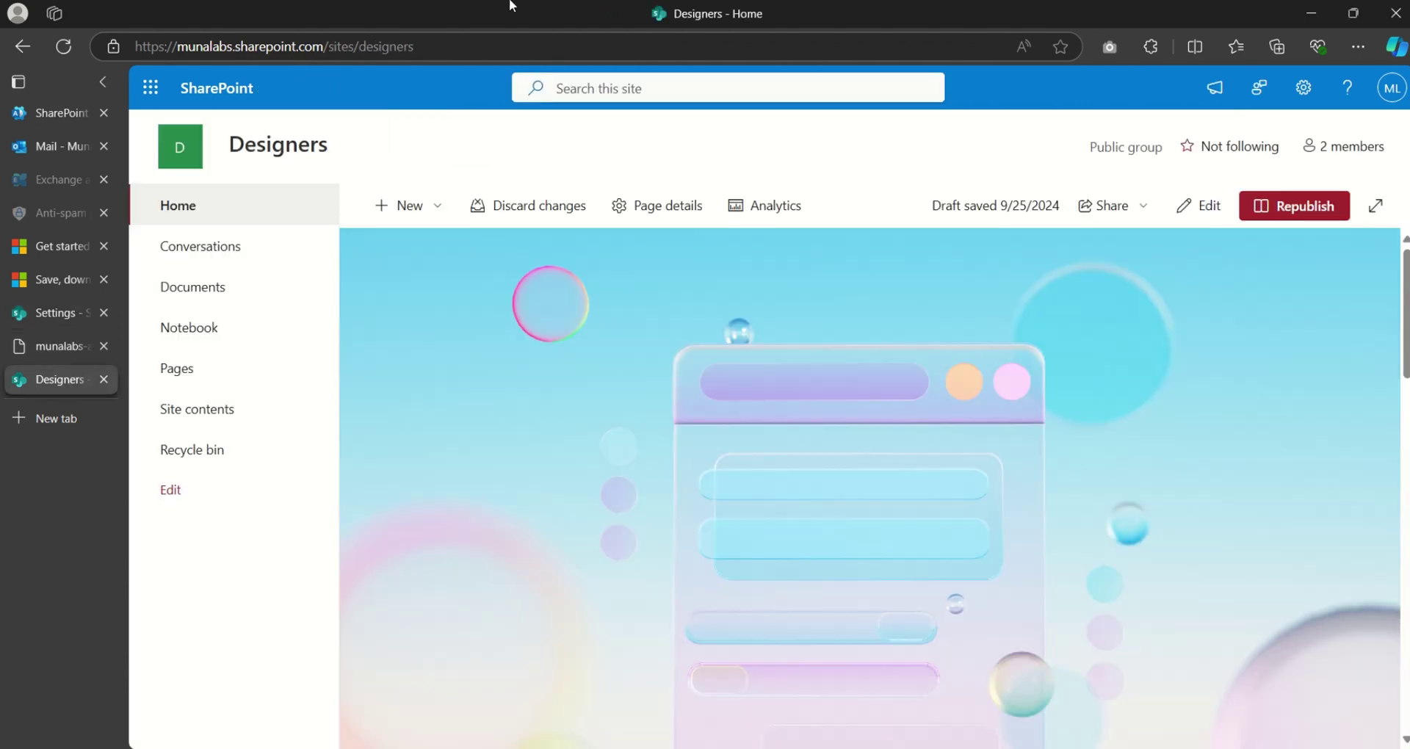
{"action": "left_click", "coordinate": [458, 46]}
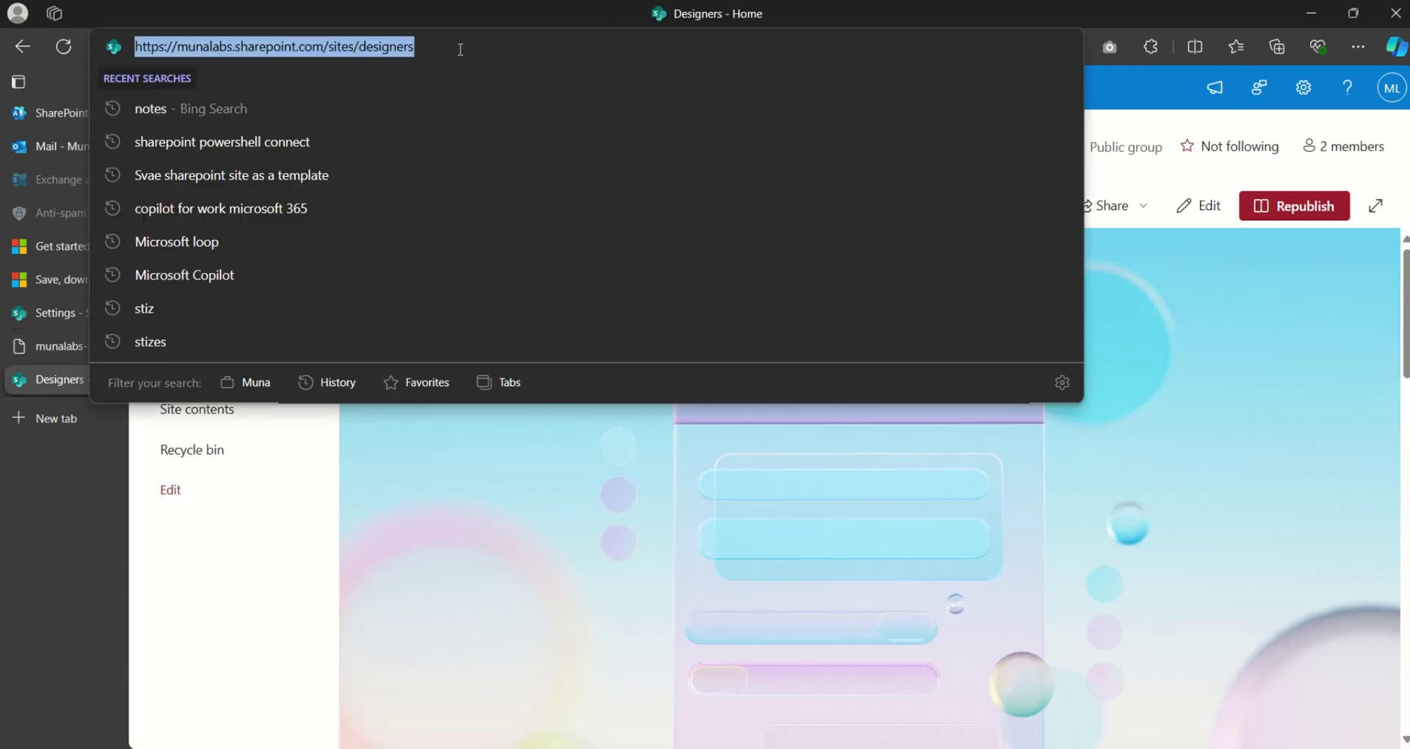
{"action": "key", "text": "alt+Tab"}
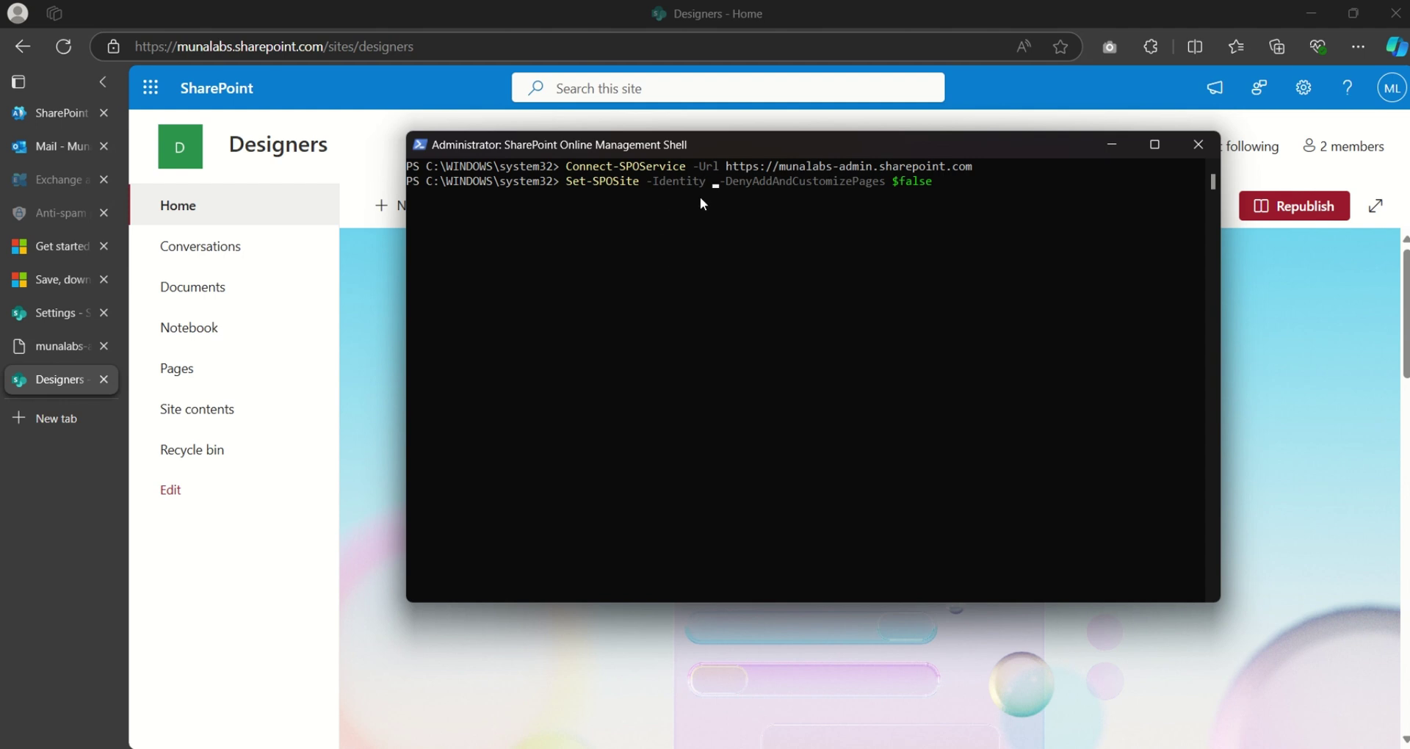
{"action": "key", "text": "ctrl+v"}
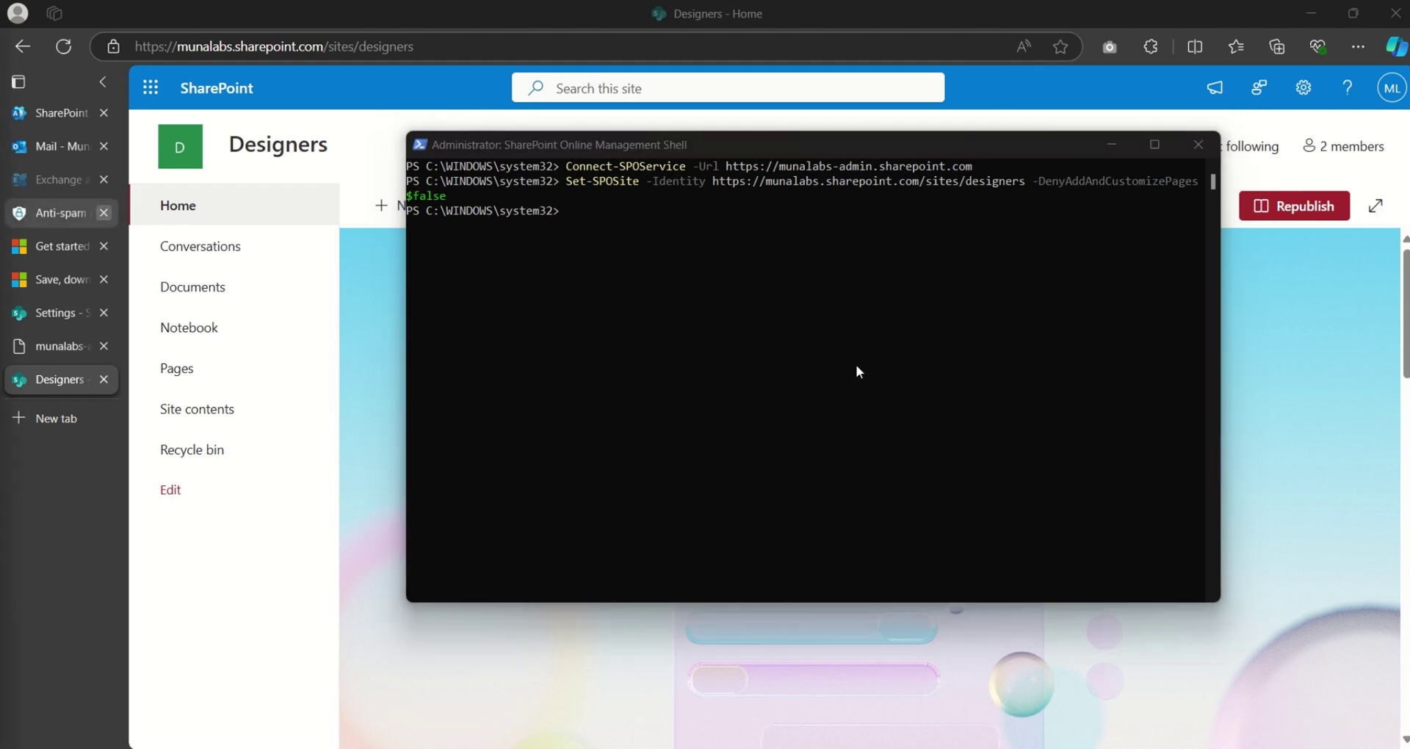
{"action": "left_click", "coordinate": [454, 46]}
{"action": "key", "text": "ctrl+v"}
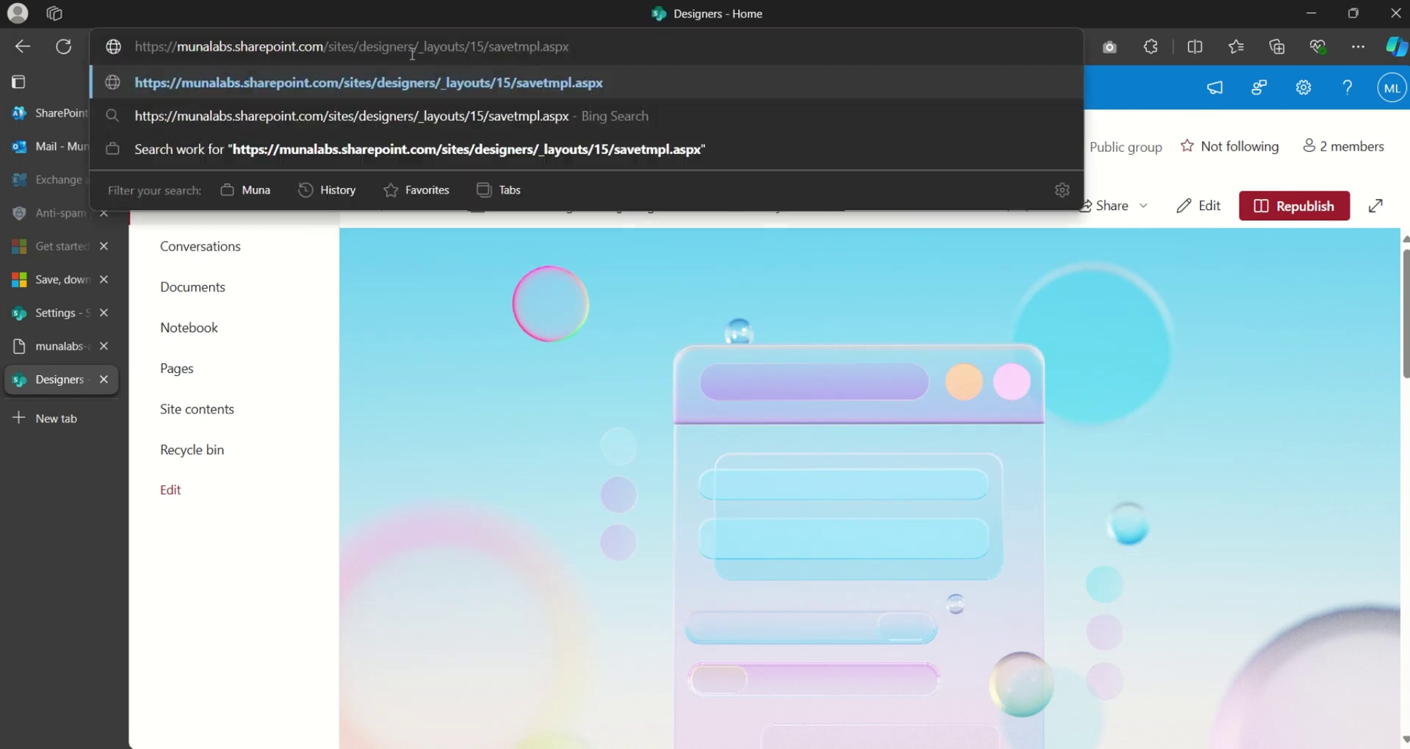
{"action": "left_click_drag", "start_coordinate": [414, 47], "coordinate": [580, 48]}
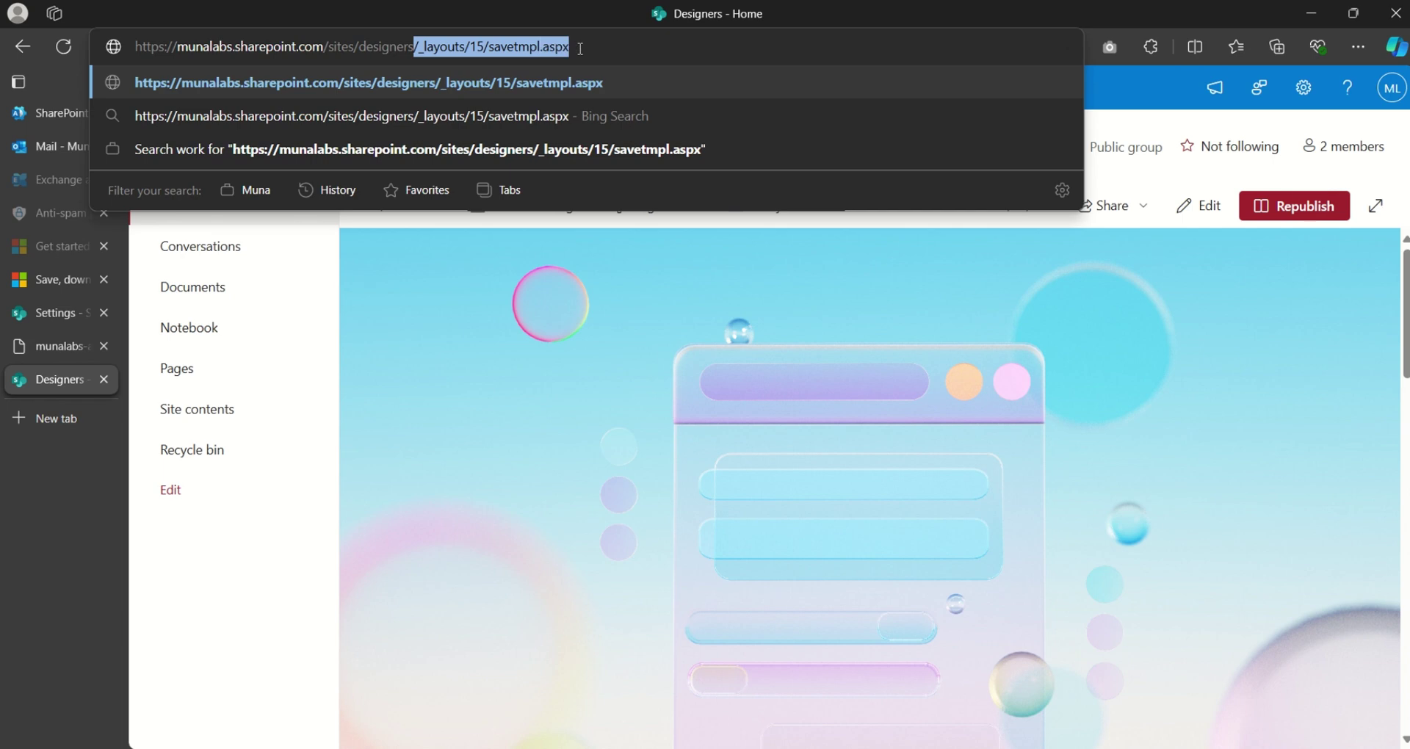
{"action": "left_click", "coordinate": [580, 48]}
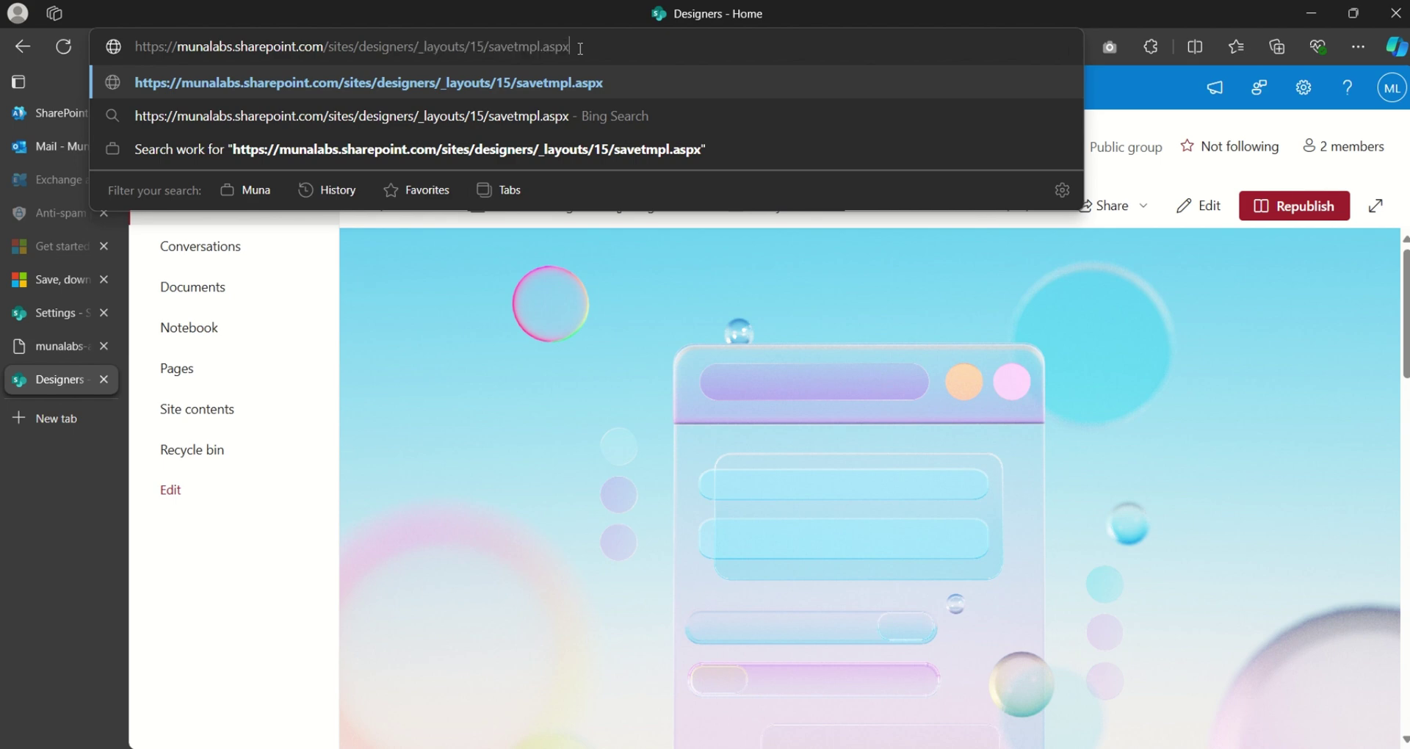
{"action": "key", "text": "Return"}
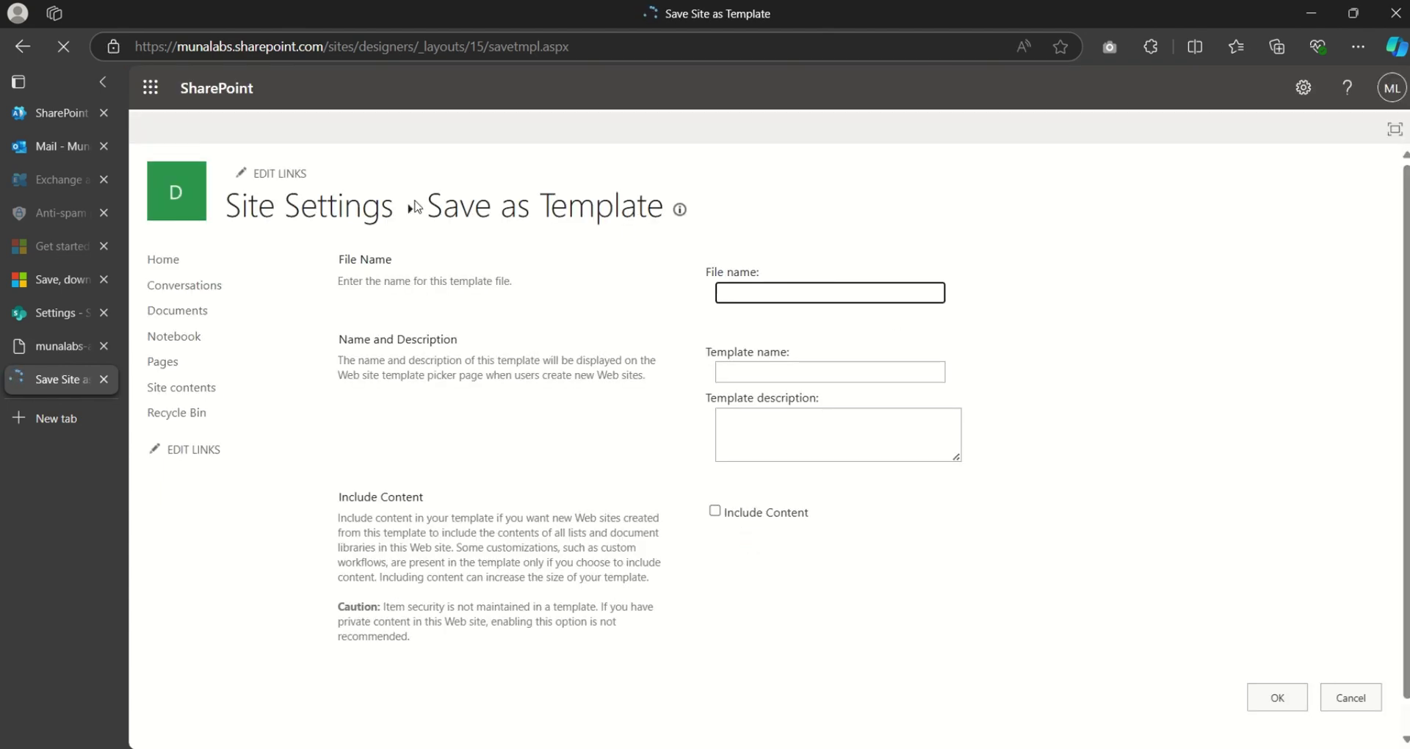
Set the template's file name to "Designer Site Template"
{"action": "scroll", "coordinate": [865, 319], "scroll_direction": "down", "scroll_amount": 1}
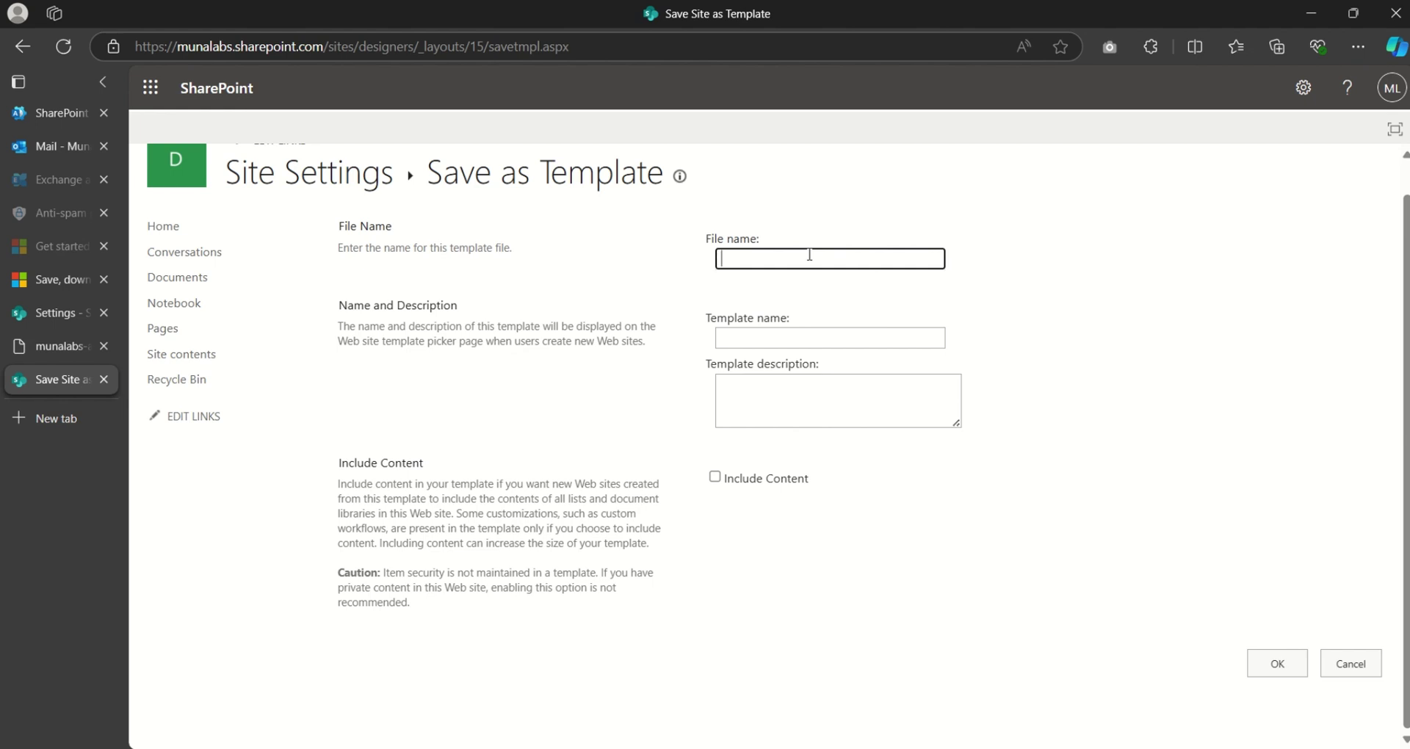
{"action": "type", "text": "Designer "}
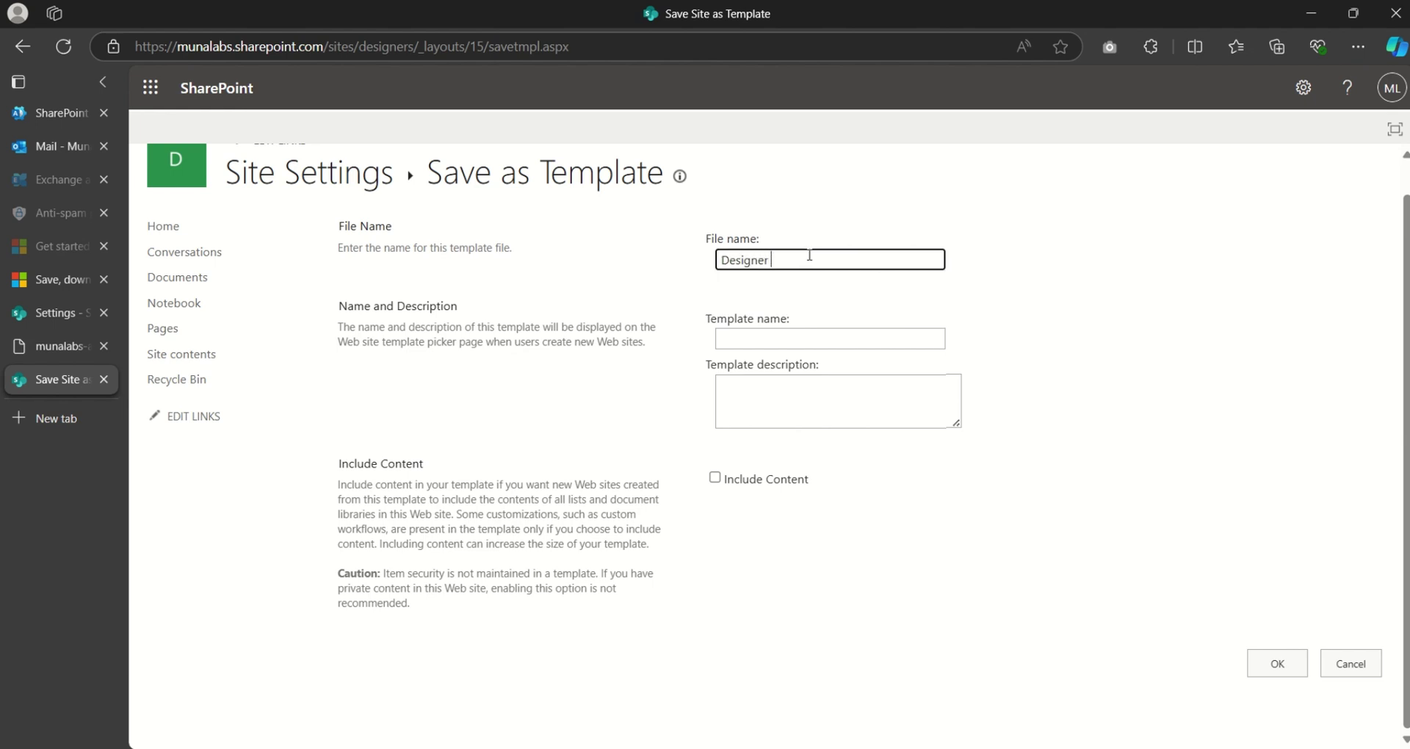
{"action": "type", "text": "Tem"}
{"action": "key", "text": "BackSpace"}
{"action": "key", "text": "BackSpace"}
{"action": "key", "text": "BackSpace"}
{"action": "type", "text": "ite Template"}
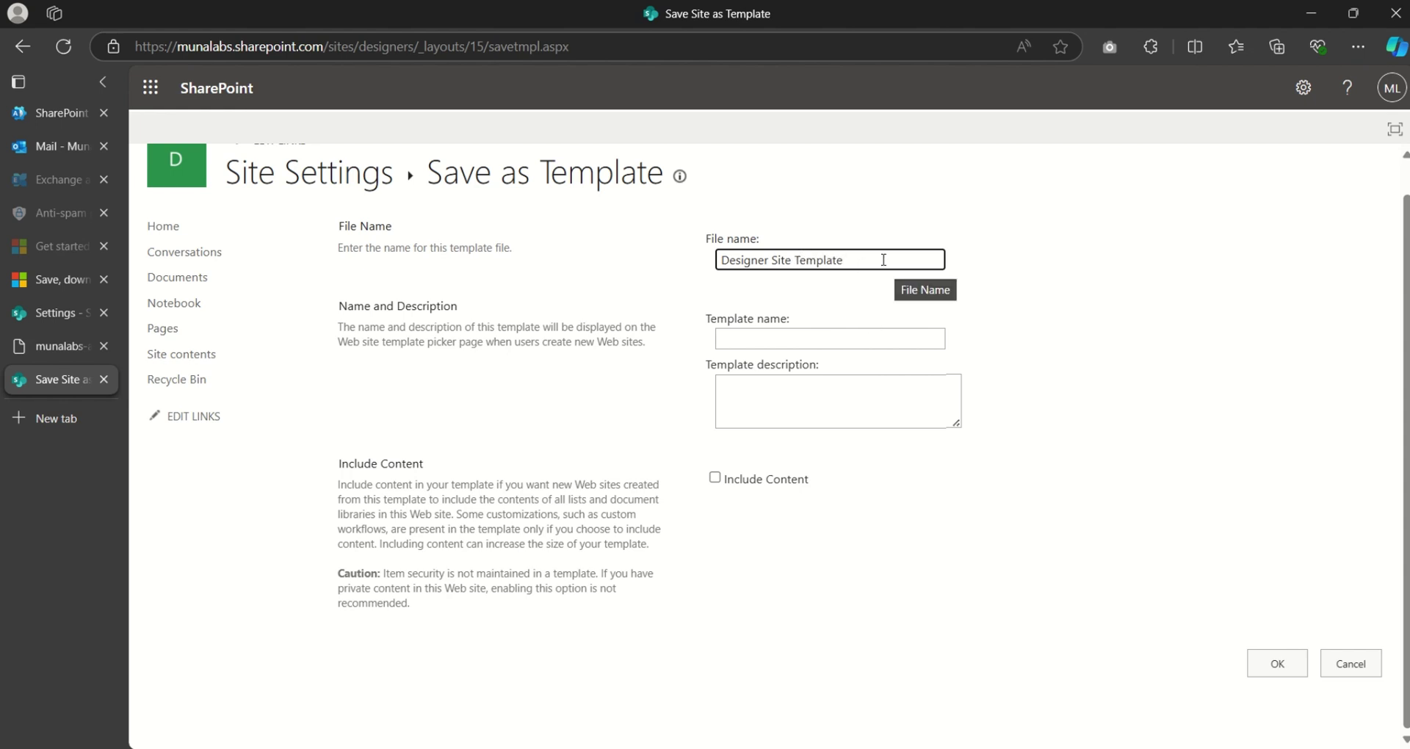
Use "Designer Site Template" as the template name and description, and save the template with Include Content enabled
{"action": "left_click_drag", "start_coordinate": [885, 261], "coordinate": [711, 264]}
{"action": "key", "text": "ctrl+c"}
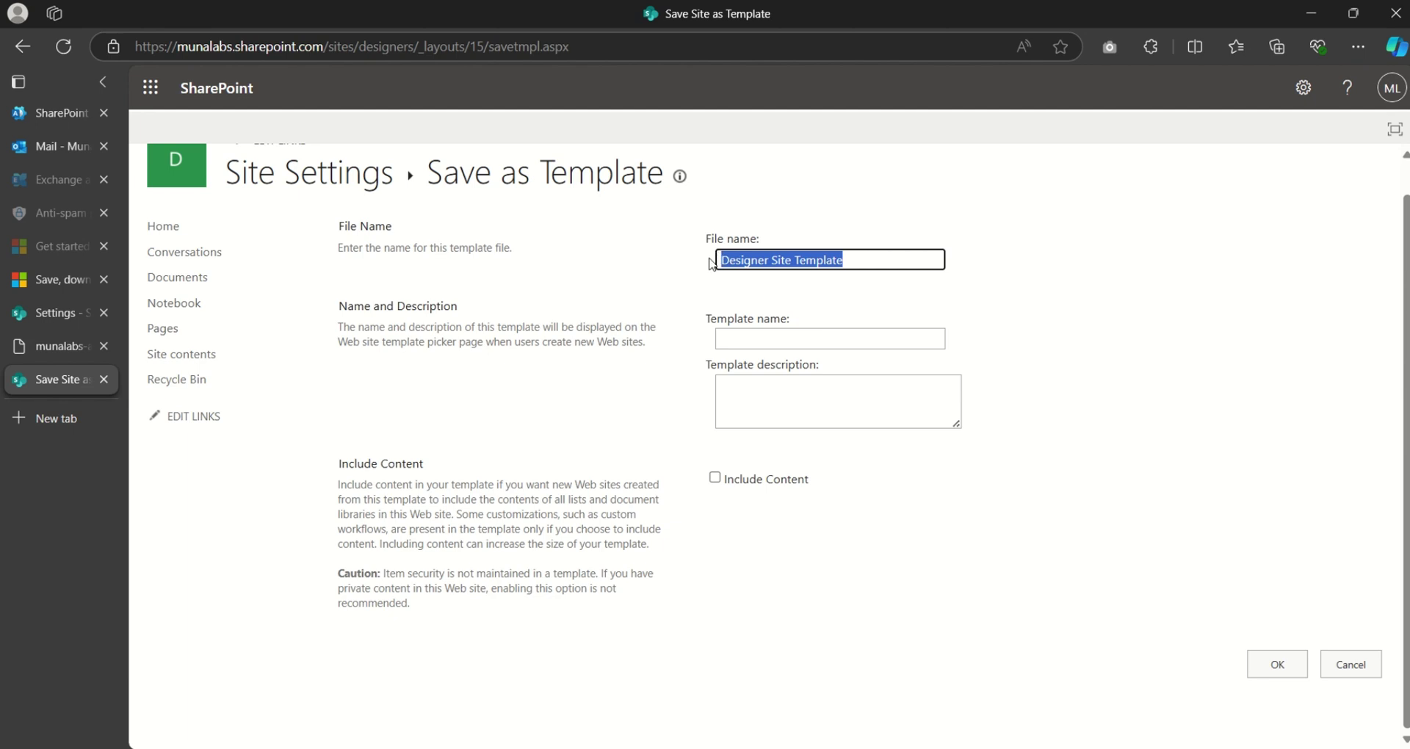
{"action": "left_click", "coordinate": [773, 336]}
{"action": "key", "text": "ctrl+v"}
{"action": "left_click", "coordinate": [808, 399]}
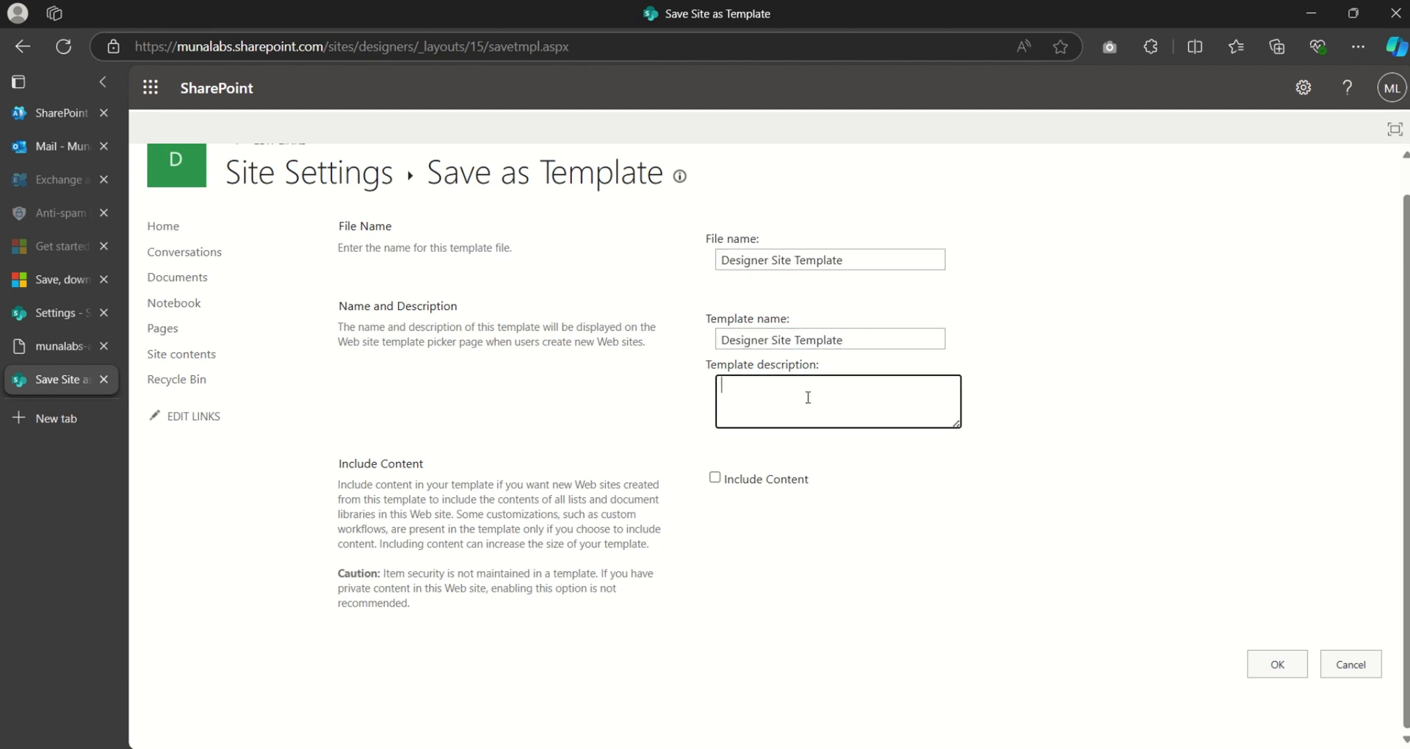
{"action": "key", "text": "ctrl+v"}
{"action": "left_click", "coordinate": [715, 478]}
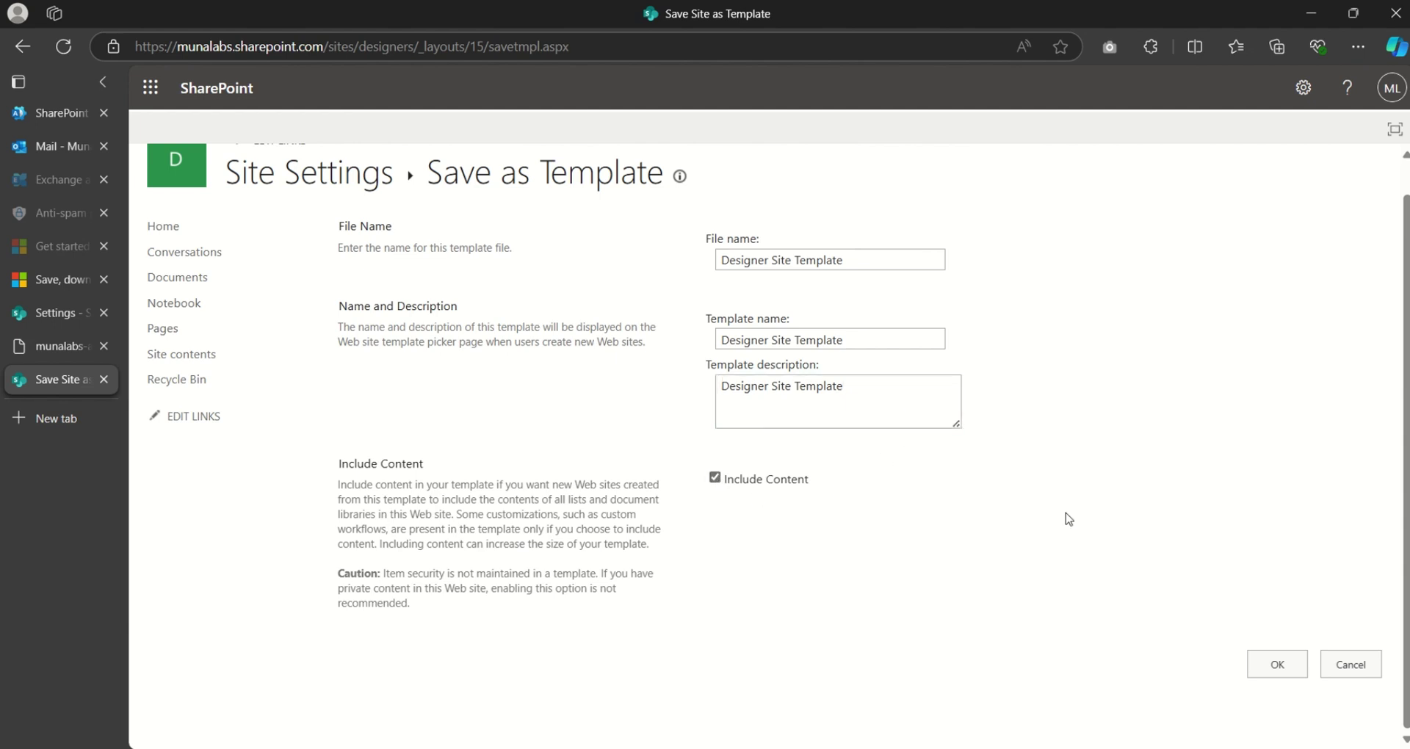
{"action": "left_click", "coordinate": [1278, 668]}
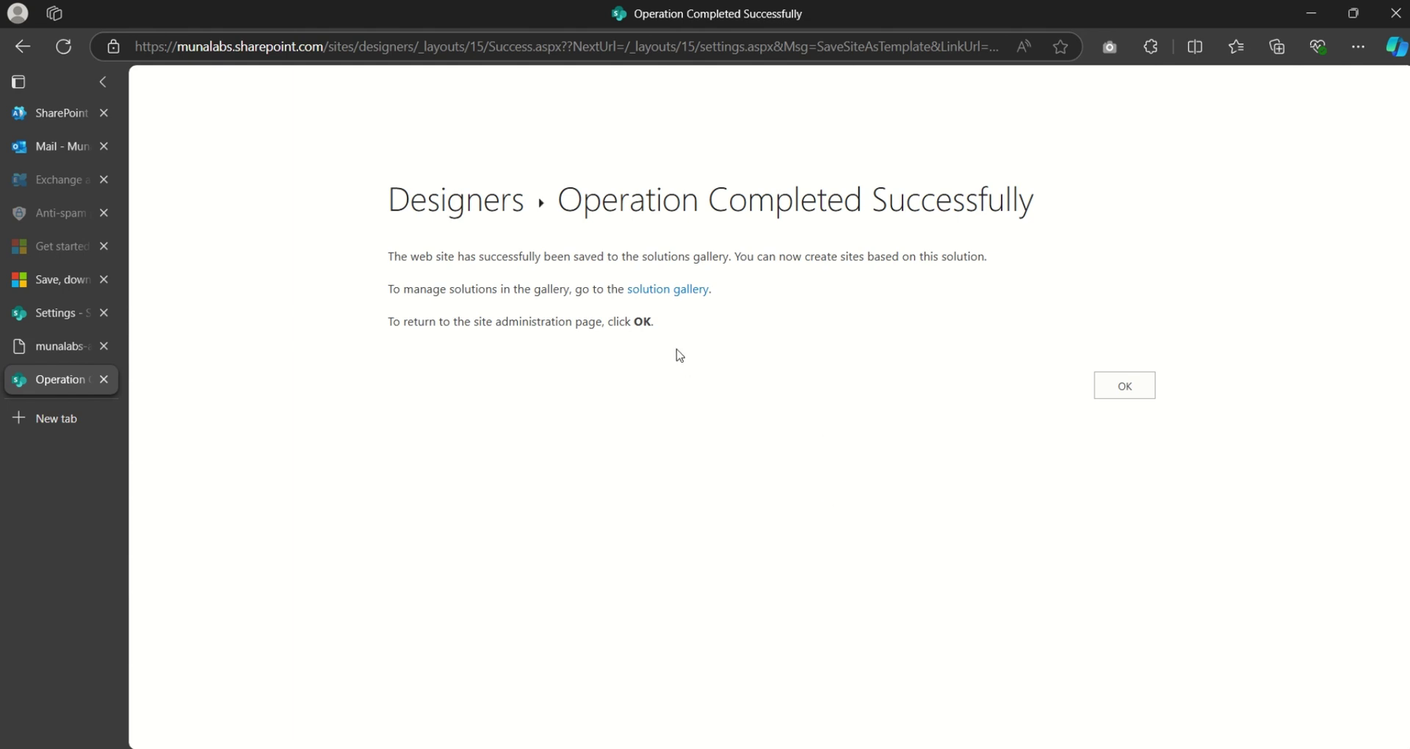
Open the solution gallery in a new browser tab and switch to it
{"action": "right_click", "coordinate": [673, 292]}
{"action": "left_click", "coordinate": [721, 306]}
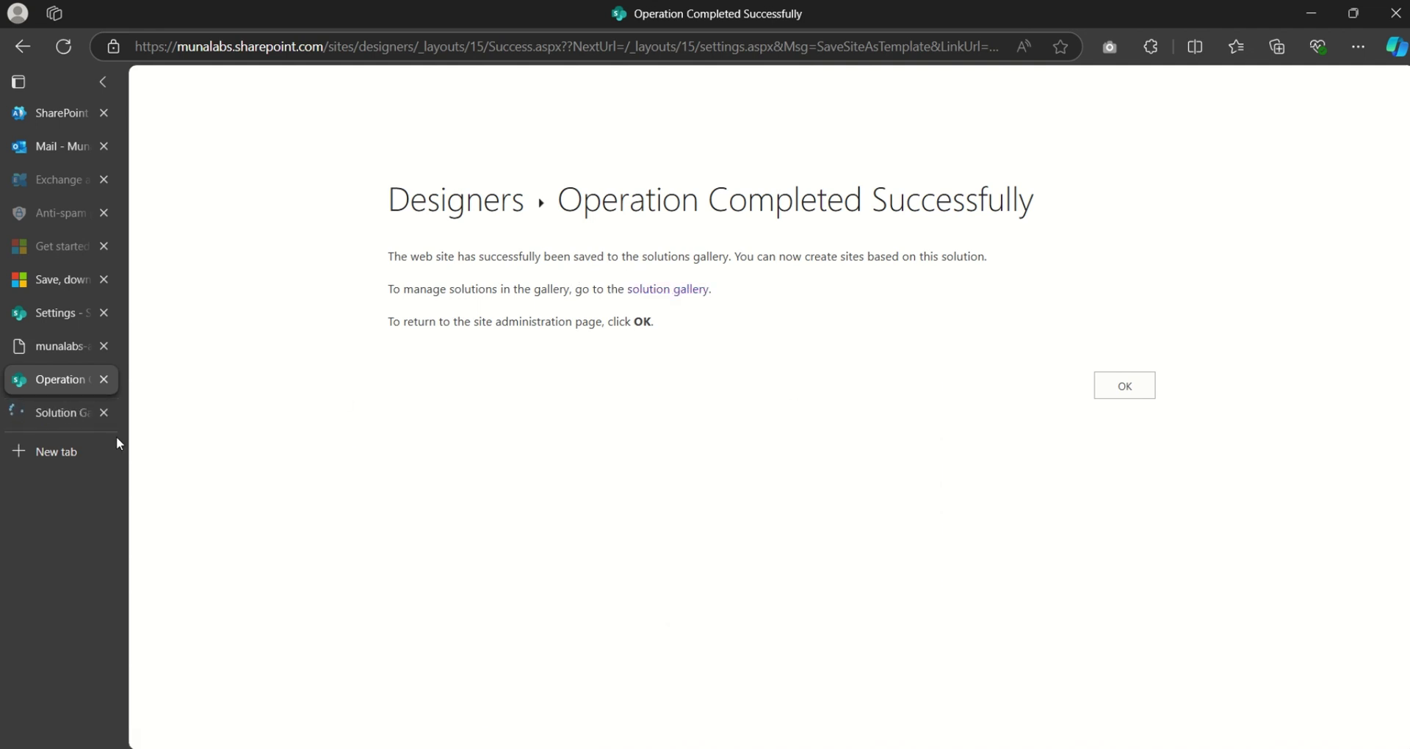
{"action": "left_click", "coordinate": [38, 413]}
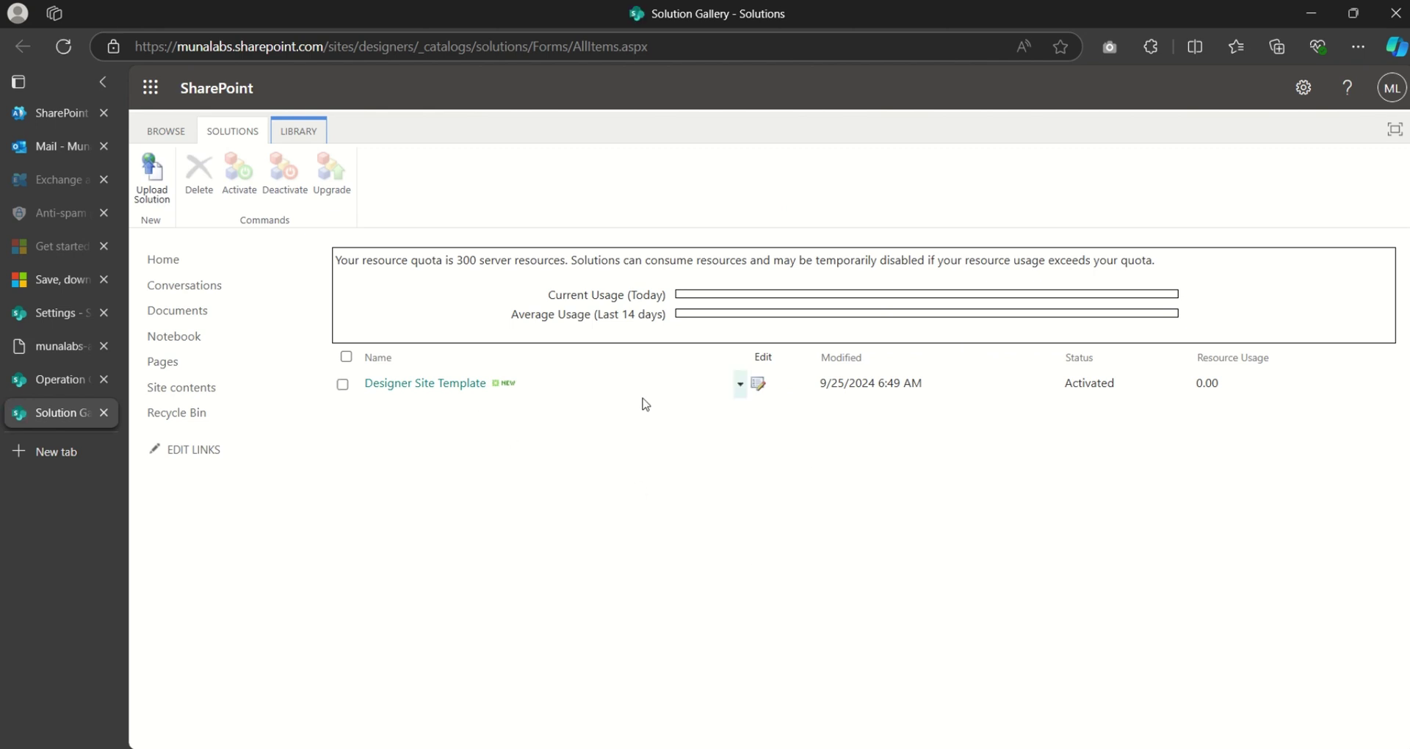
Open the Designer Site Template solution file from the solution gallery
{"action": "left_click", "coordinate": [451, 384]}
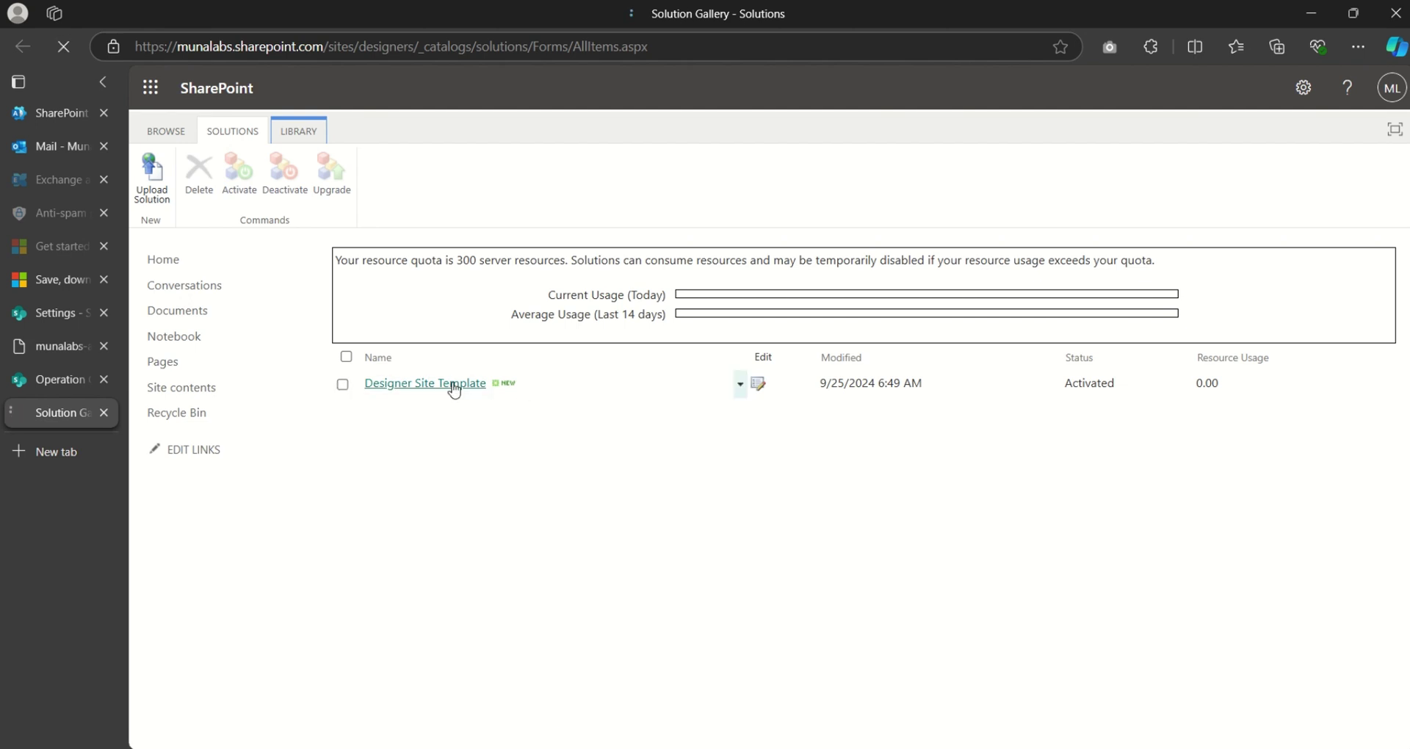
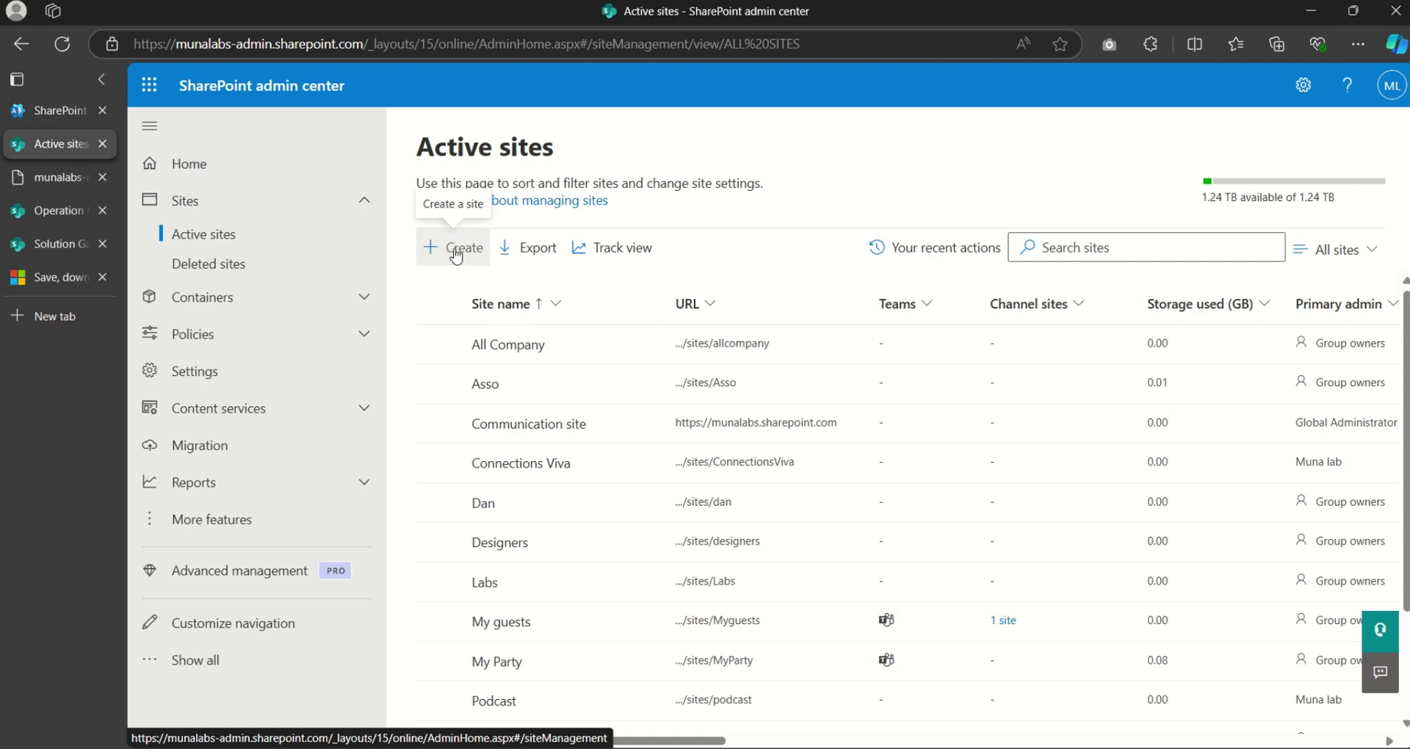
Start creating a site from More templates in the SharePoint admin center and switch to the Create Site Collection form
{"action": "left_click", "coordinate": [456, 252]}
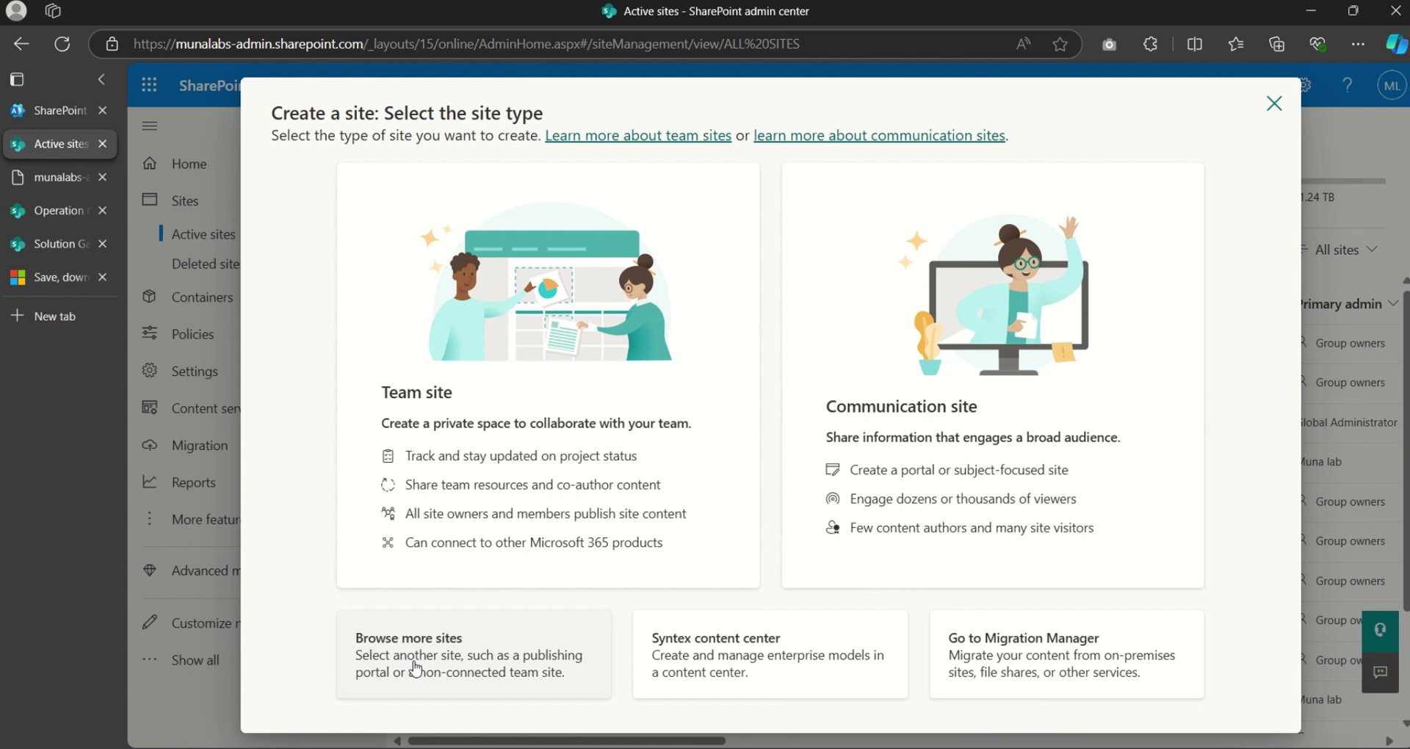
{"action": "left_click", "coordinate": [416, 669]}
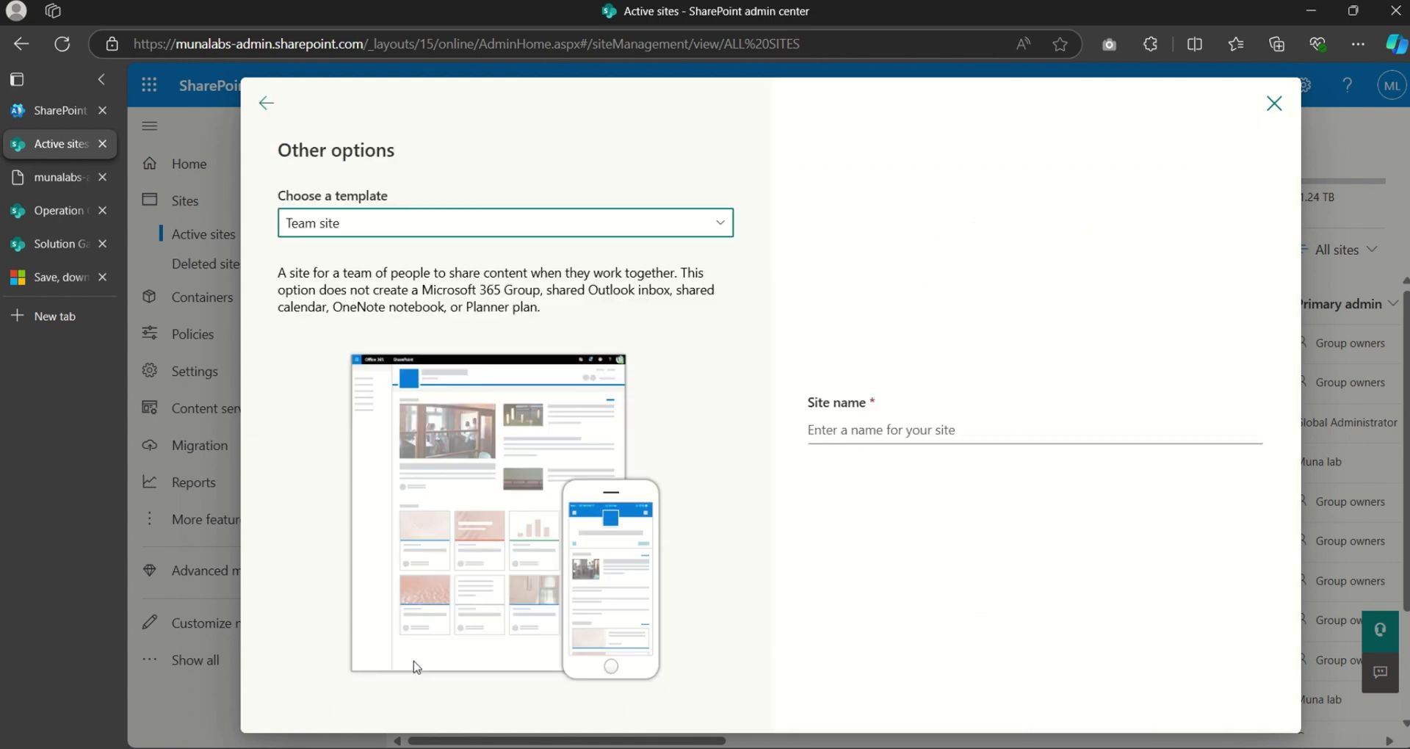
{"action": "left_click", "coordinate": [572, 225]}
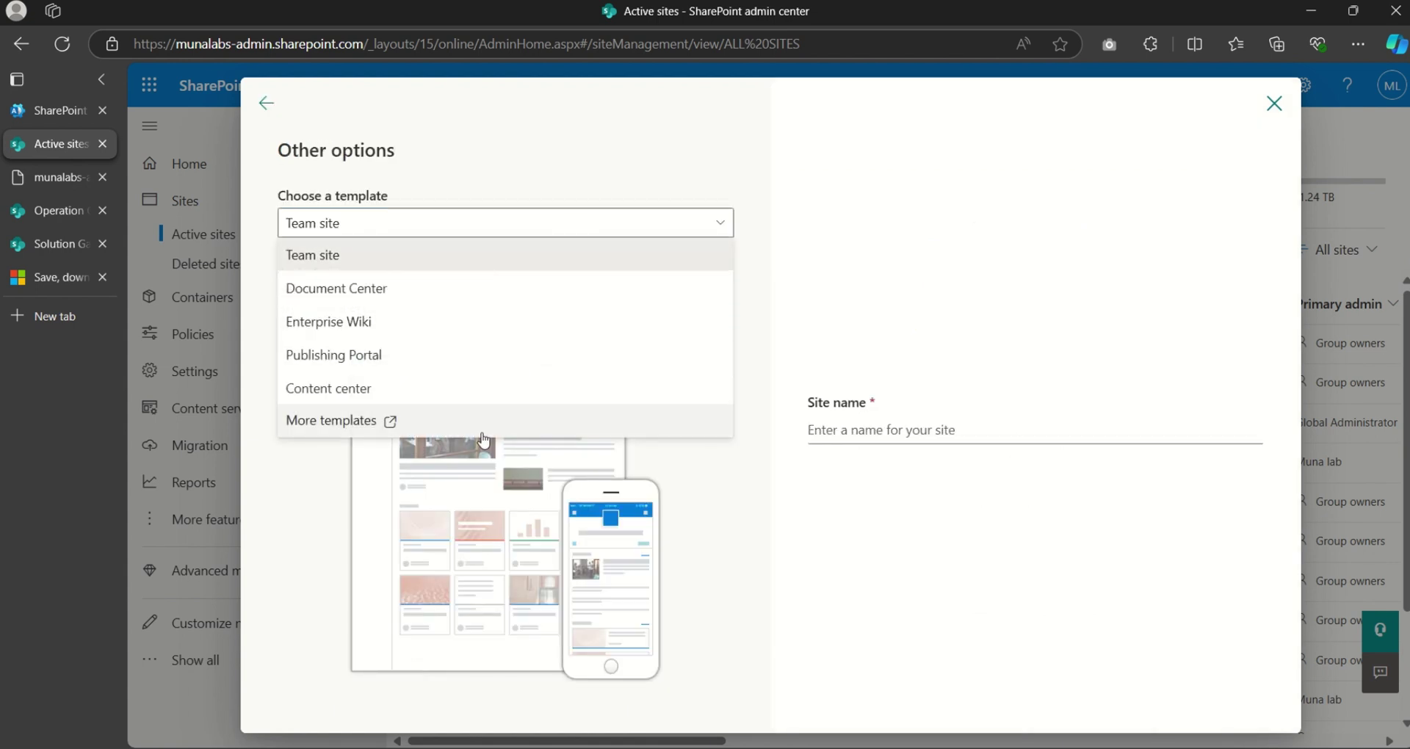
{"action": "left_click", "coordinate": [411, 424]}
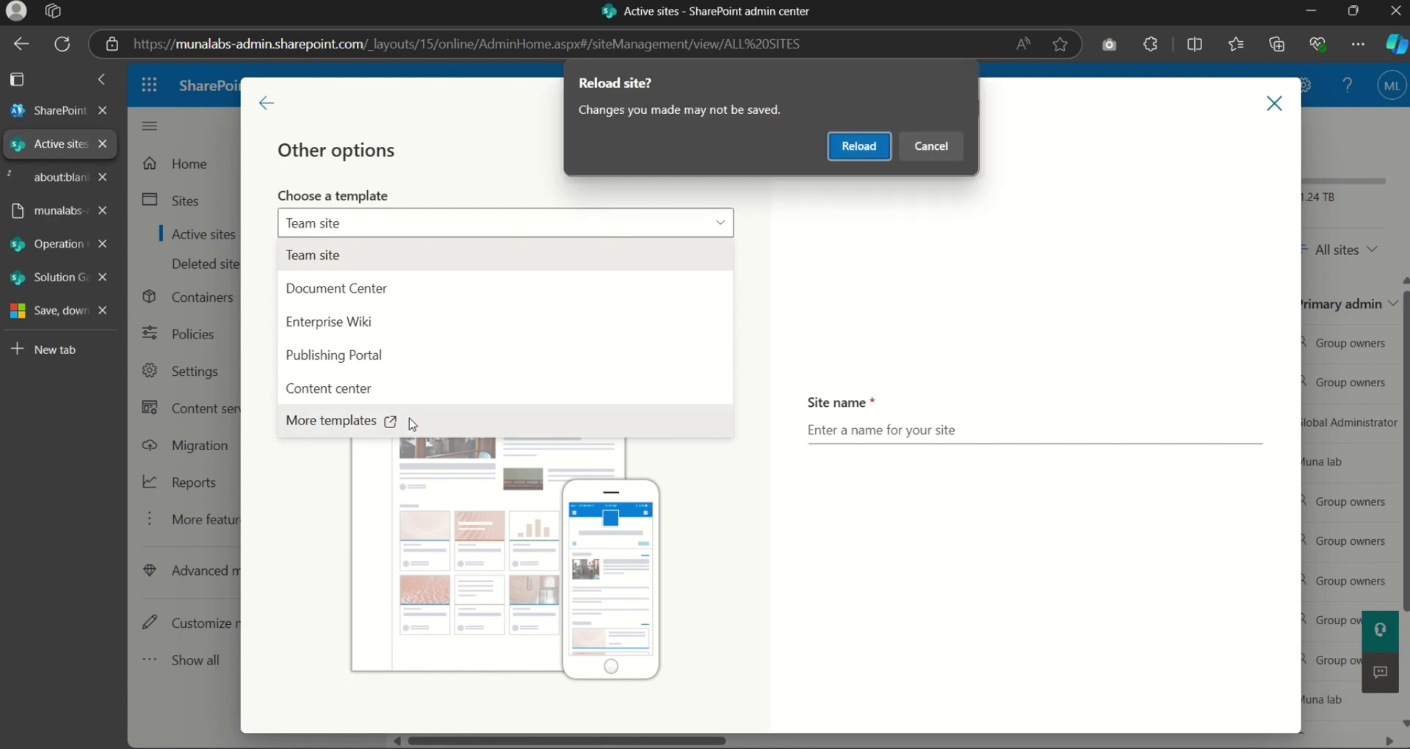
{"action": "left_click", "coordinate": [863, 145]}
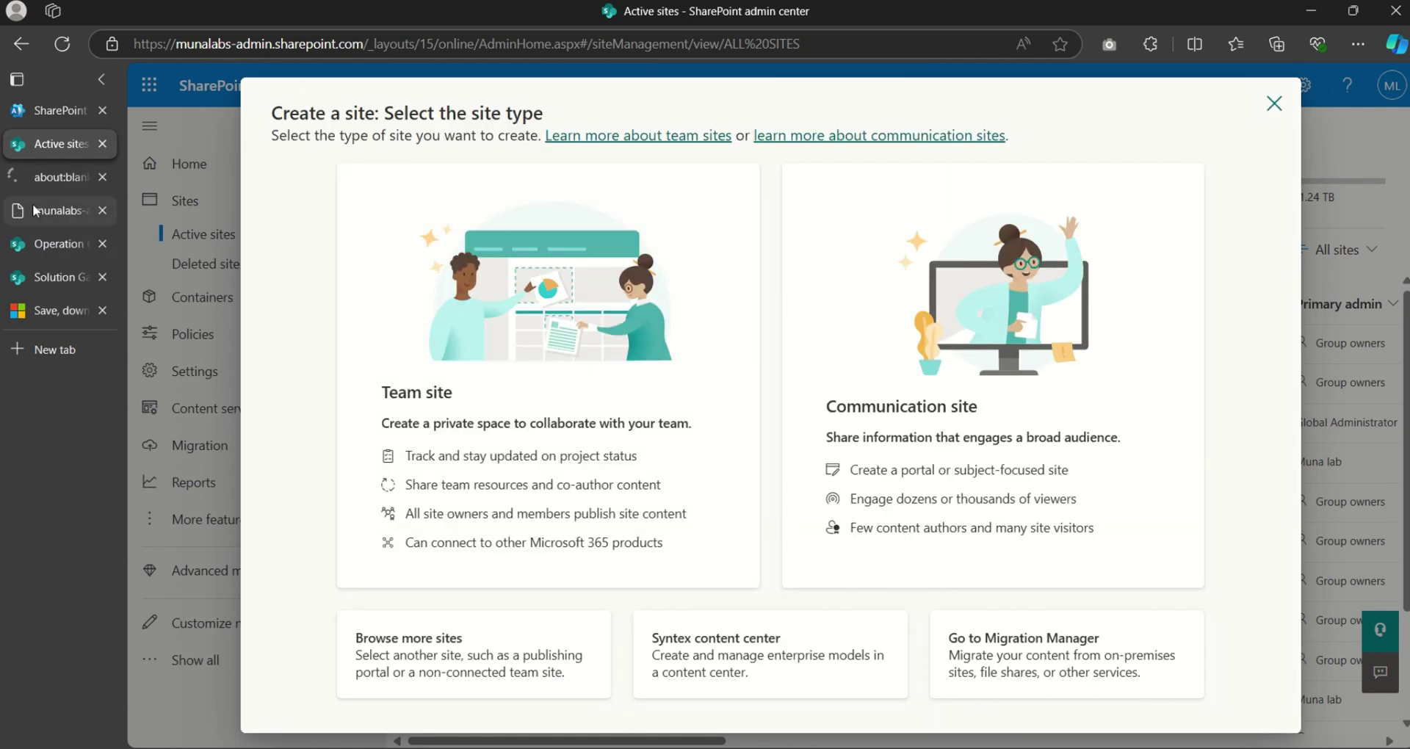
{"action": "left_click", "coordinate": [52, 183]}
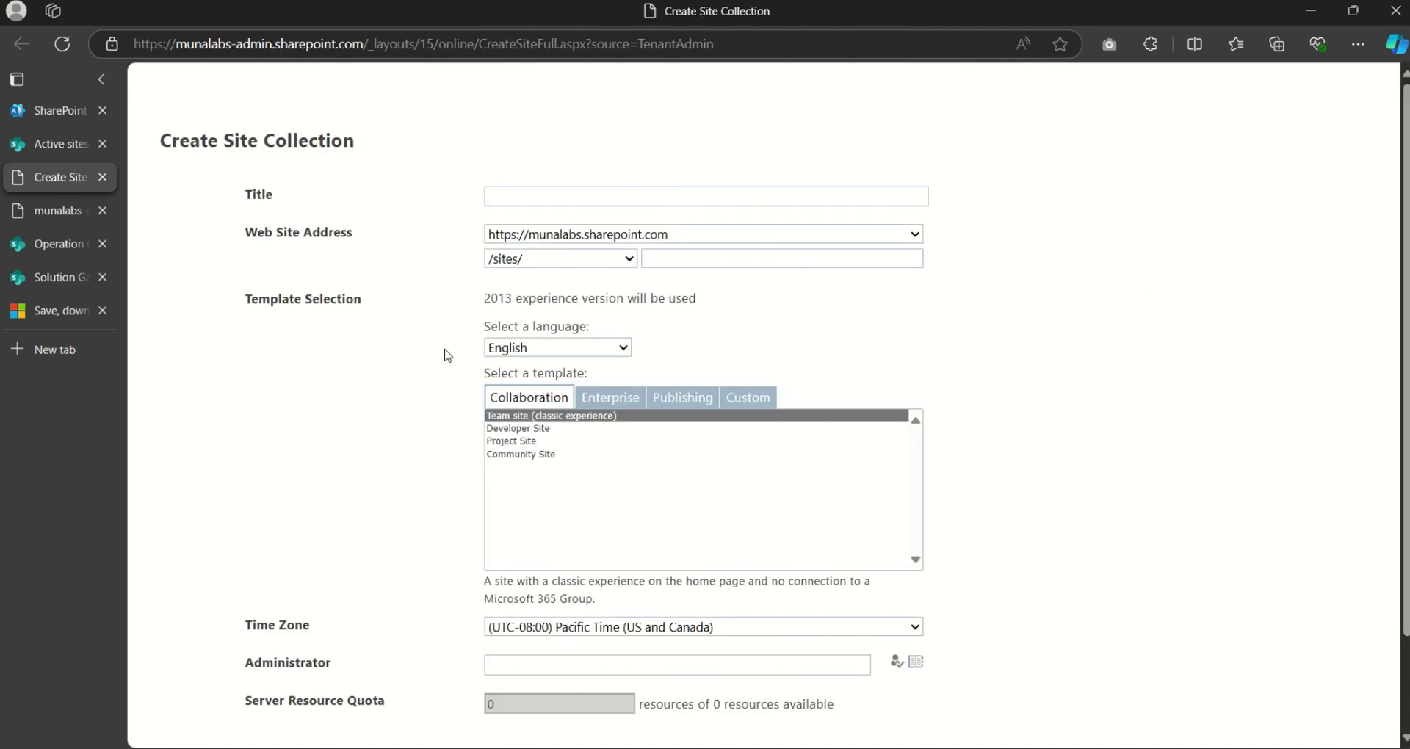
Title the new site collection "App designers" and set its web address under /sites/ to "Appdesigners"
{"action": "scroll", "coordinate": [1025, 242], "scroll_direction": "down", "scroll_amount": 2}
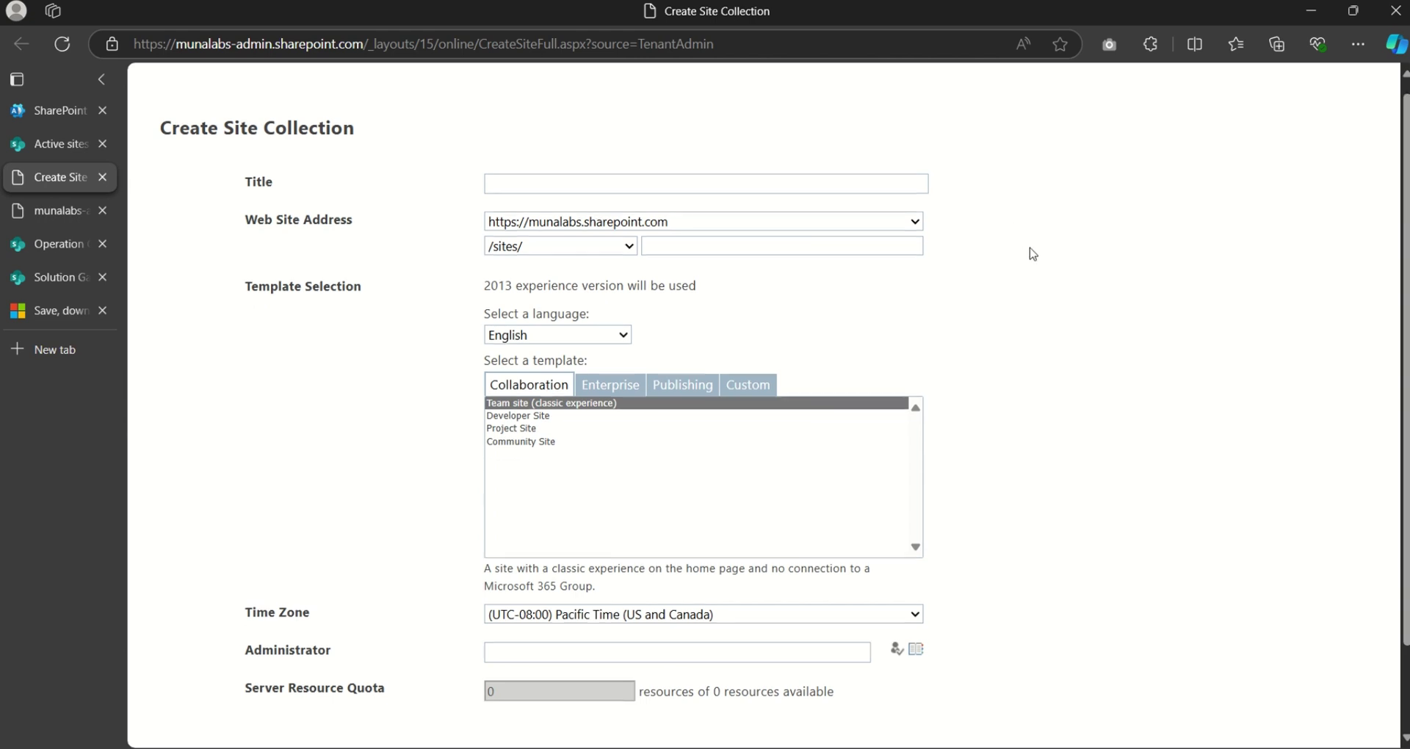
{"action": "scroll", "coordinate": [1028, 251], "scroll_direction": "up", "scroll_amount": 2}
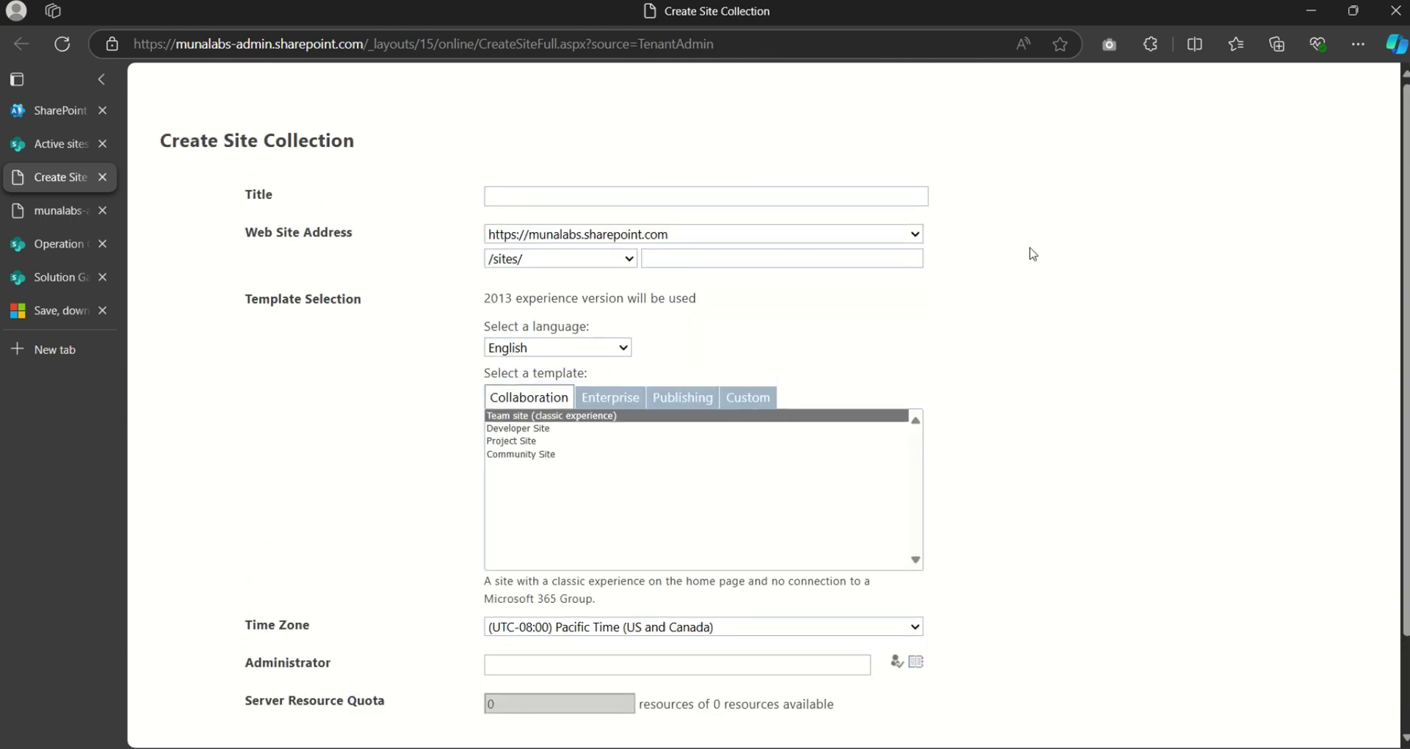
{"action": "left_click", "coordinate": [675, 196]}
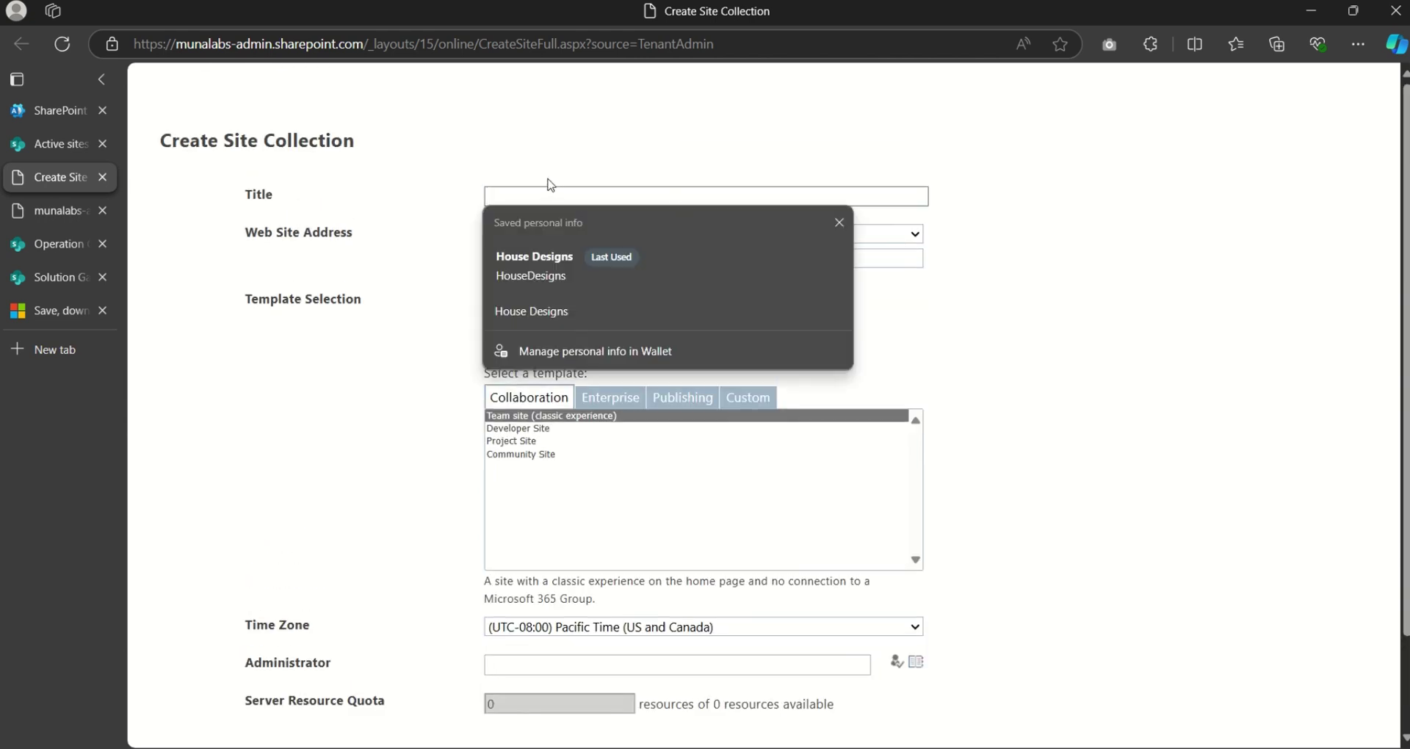
{"action": "type", "text": "A"}
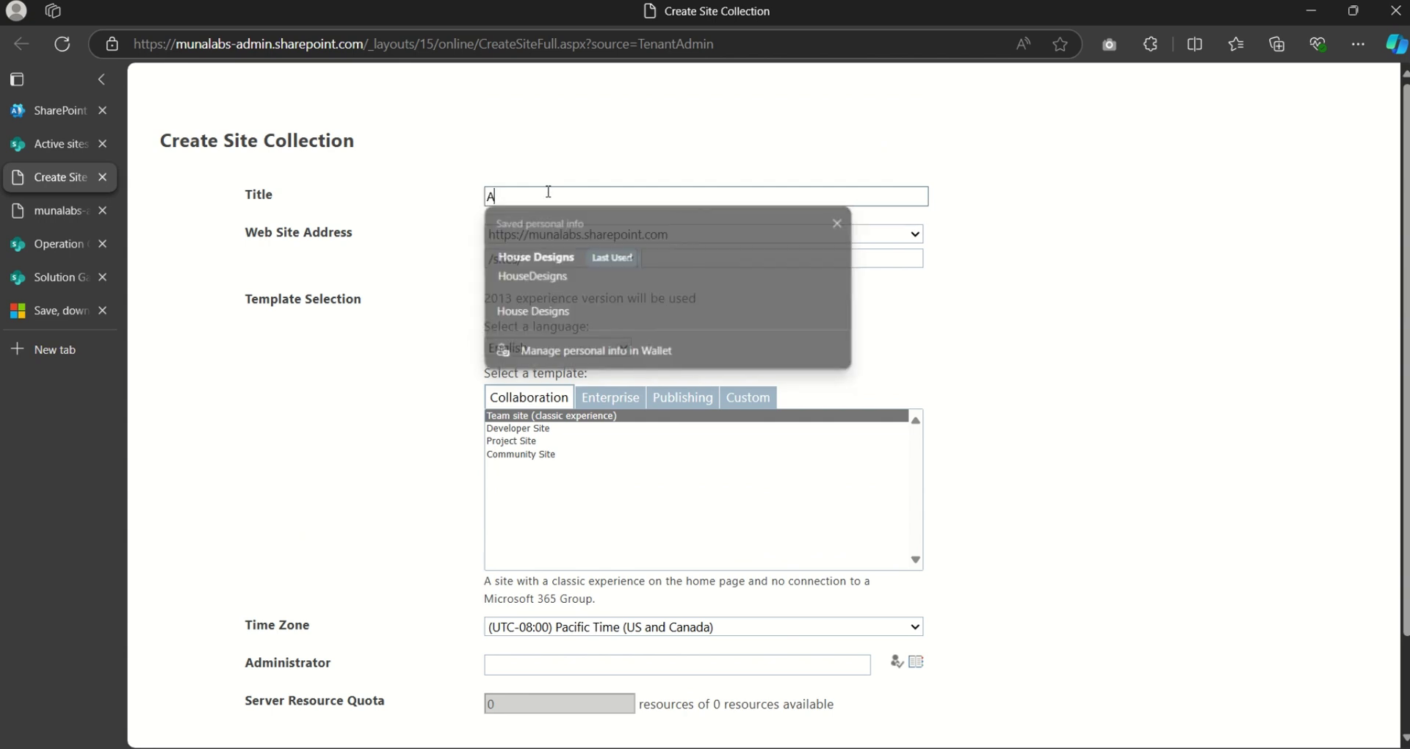
{"action": "type", "text": "pp designers"}
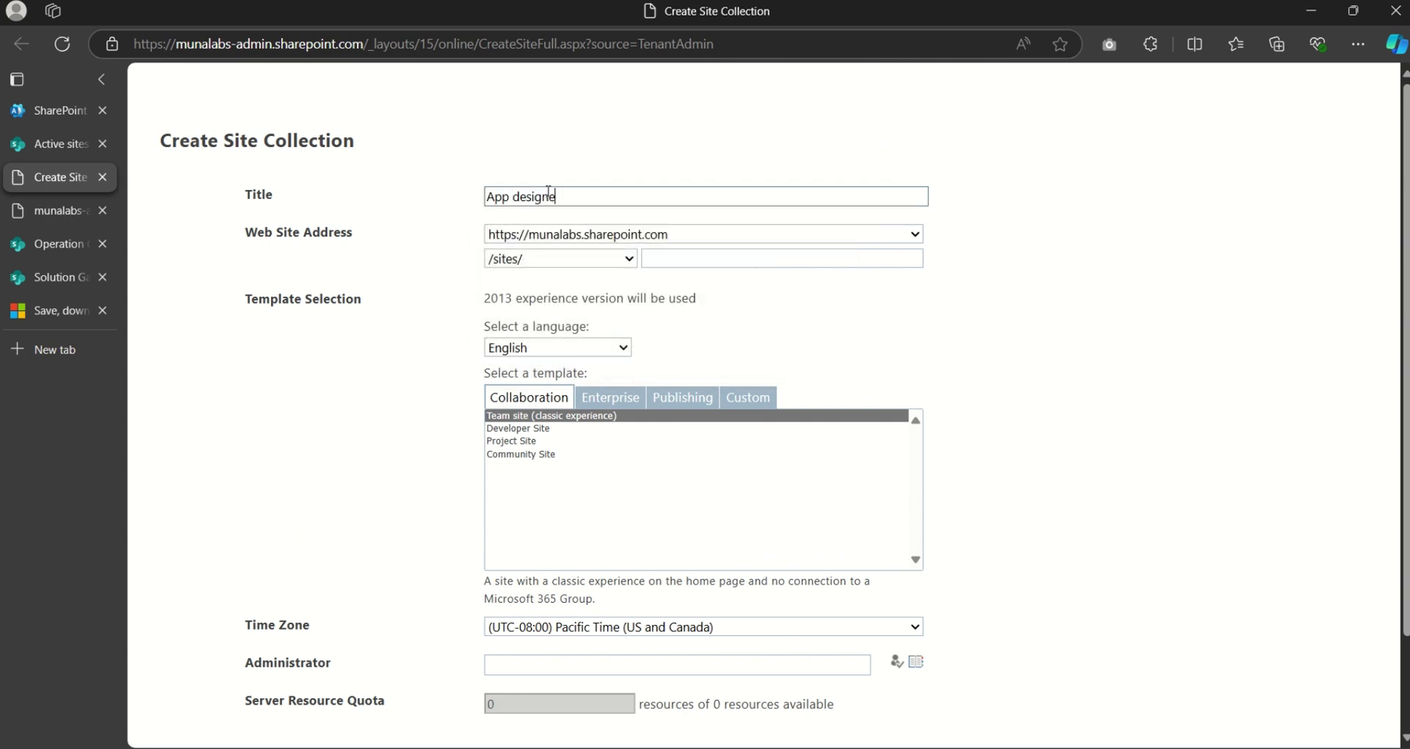
{"action": "left_click", "coordinate": [677, 258]}
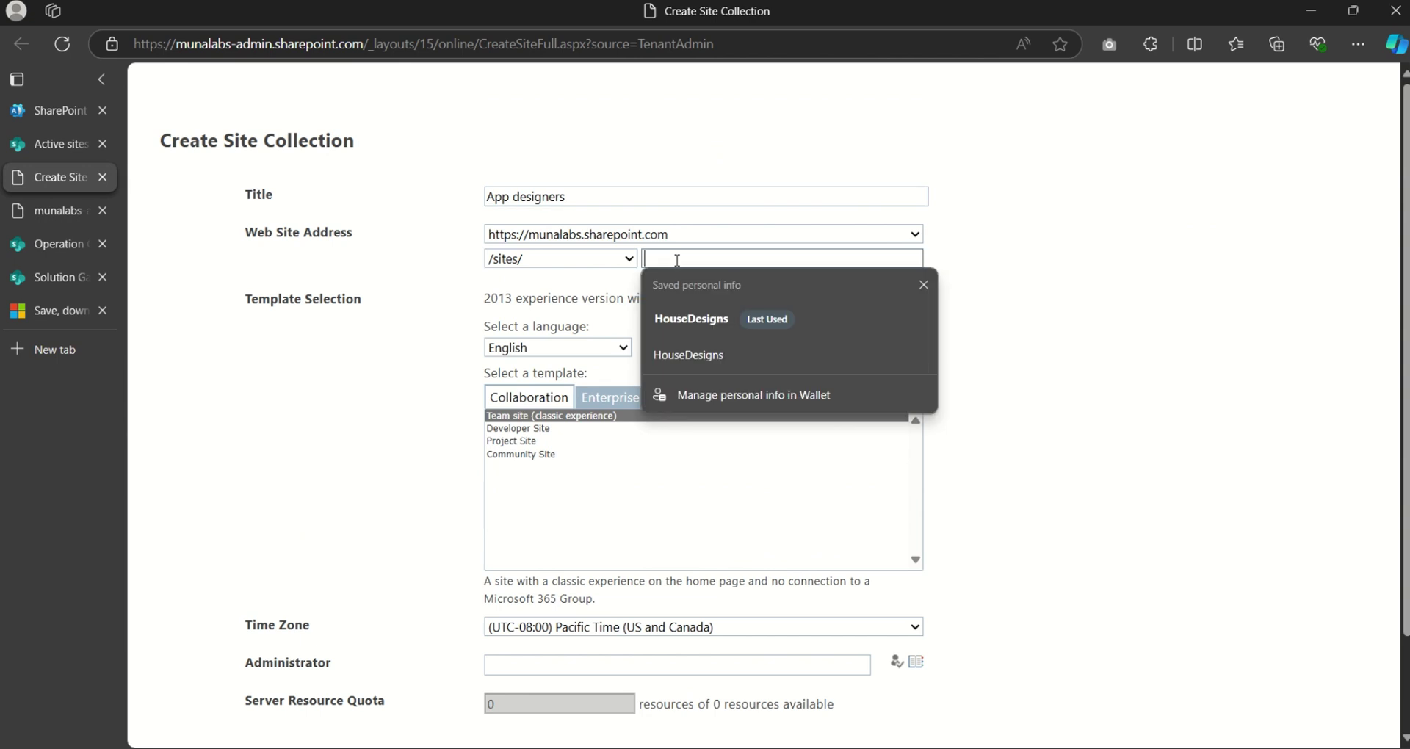
{"action": "type", "text": "Appde"}
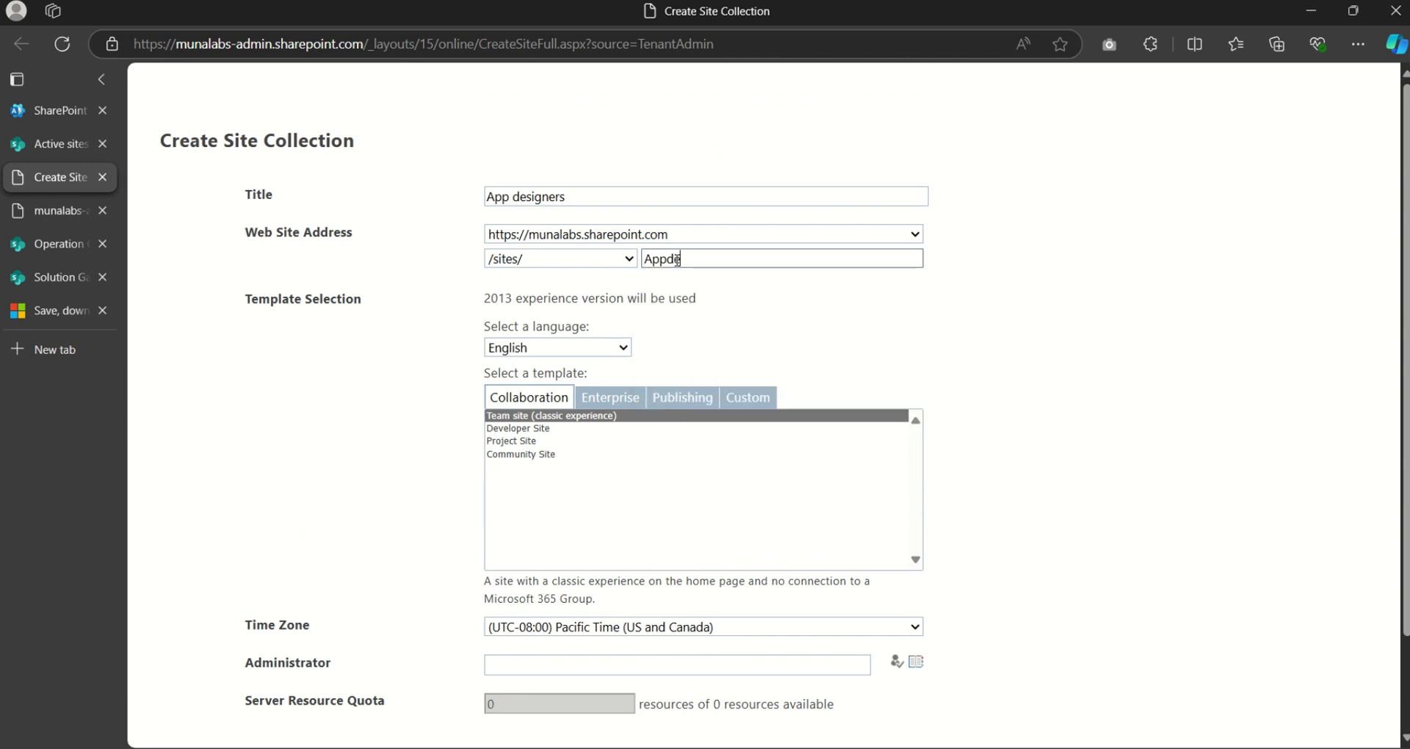
{"action": "type", "text": "signers"}
{"action": "left_click", "coordinate": [1078, 313]}
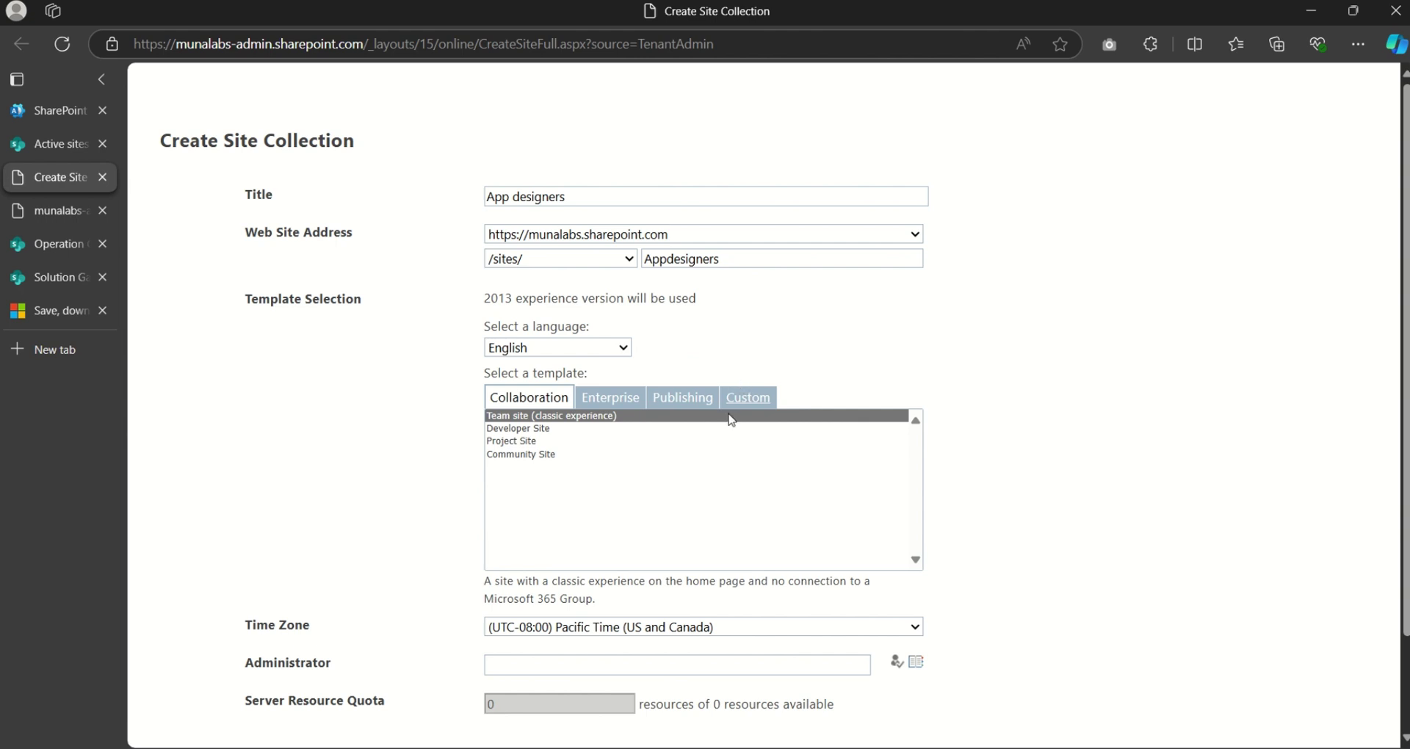
Select "< Select template later... >" among the Custom templates and enter the administrator's e-mail address
{"action": "scroll", "coordinate": [1021, 397], "scroll_direction": "down", "scroll_amount": 2}
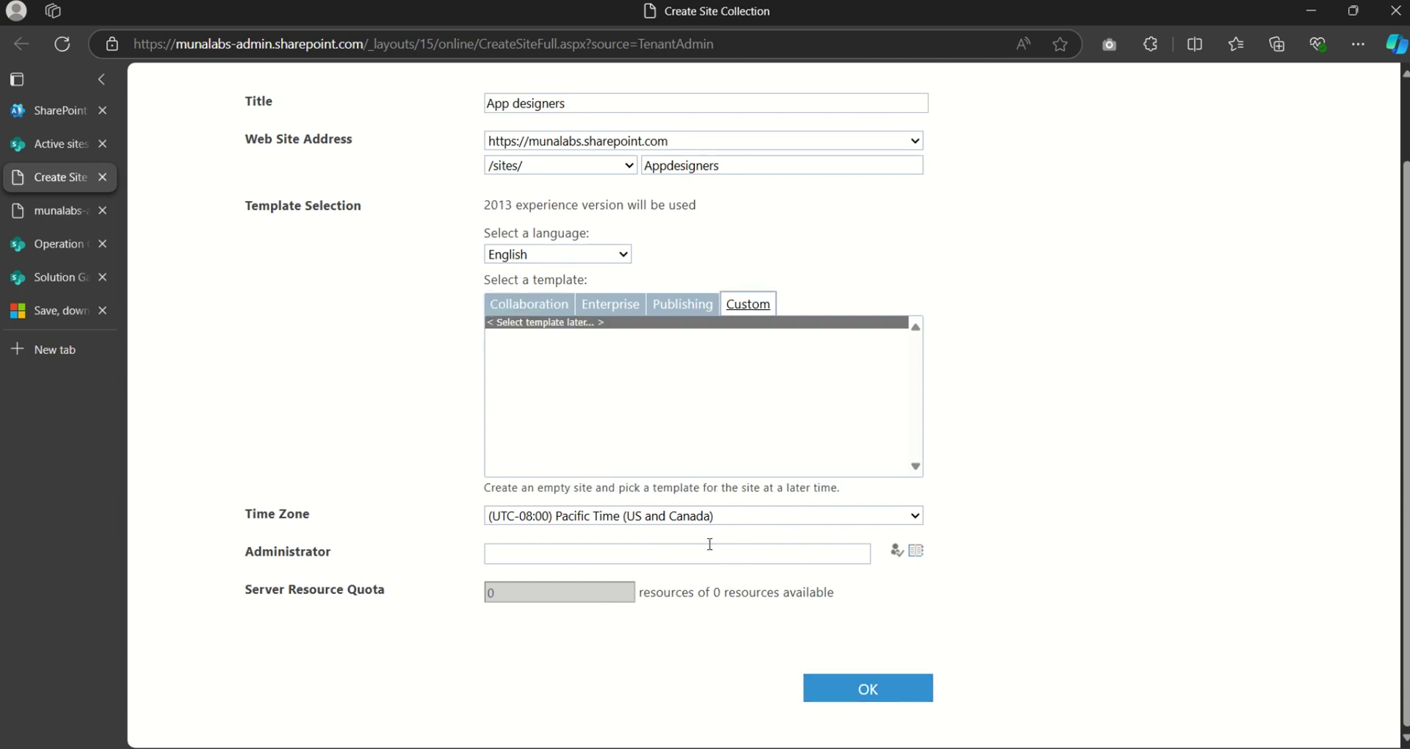
{"action": "left_click", "coordinate": [689, 553]}
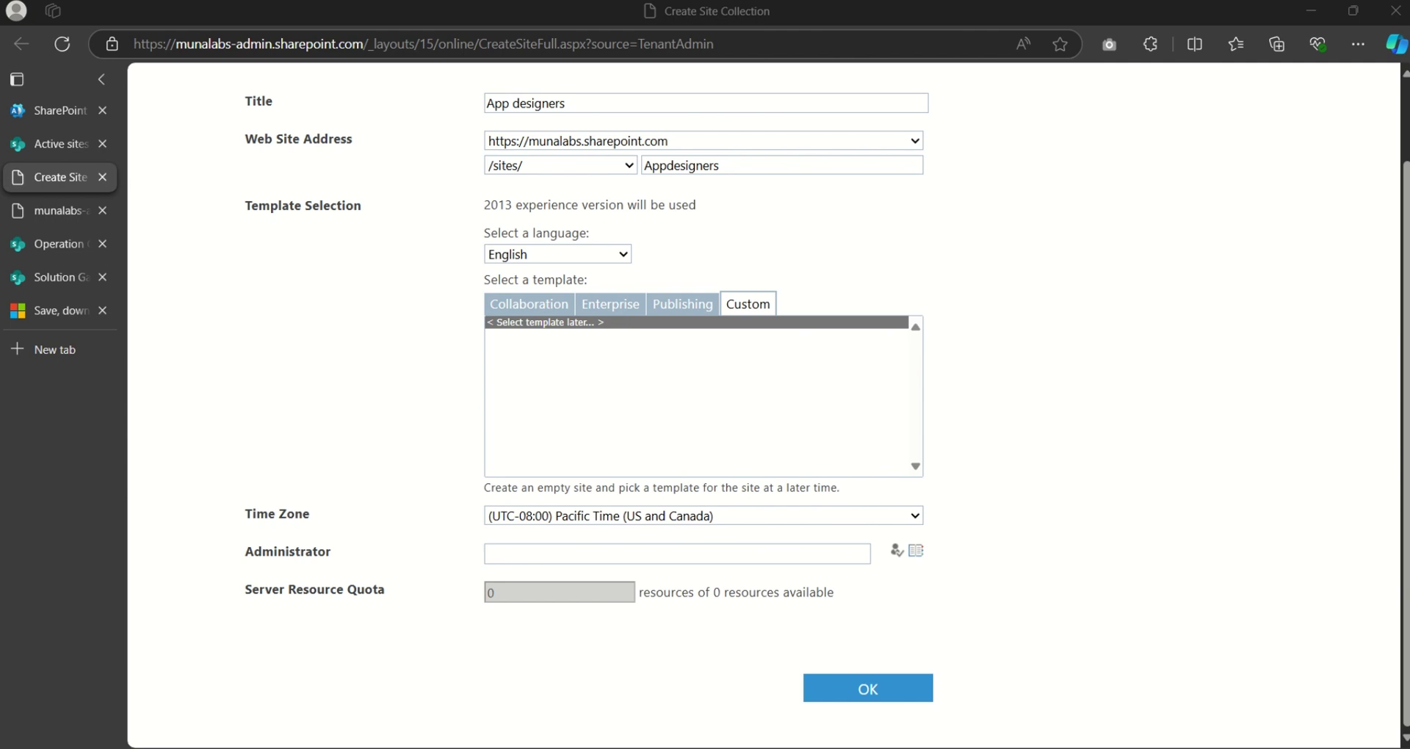
{"action": "left_click", "coordinate": [731, 554]}
{"action": "key", "text": "ctrl+v"}
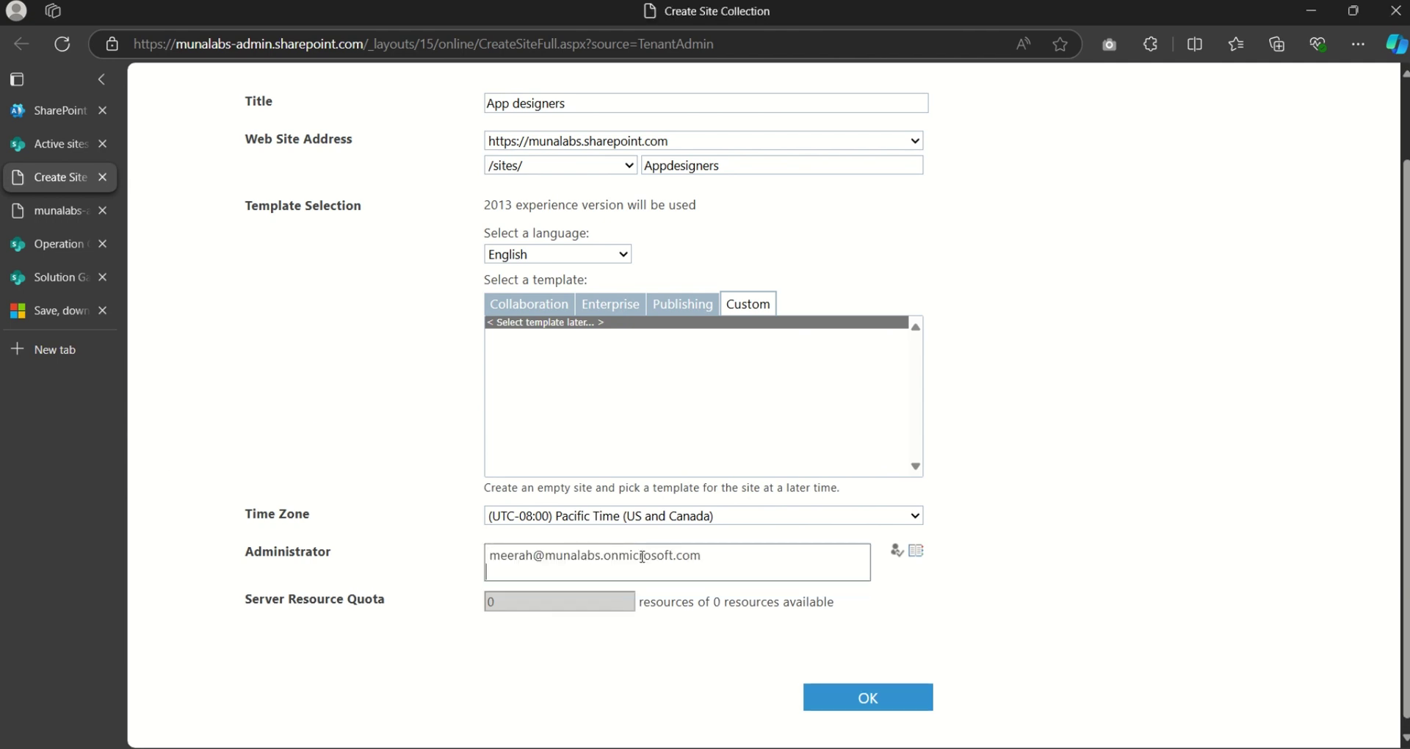
Check the administrator's name, remove the extra line from the entry, and check it again until it resolves
{"action": "left_click", "coordinate": [893, 558]}
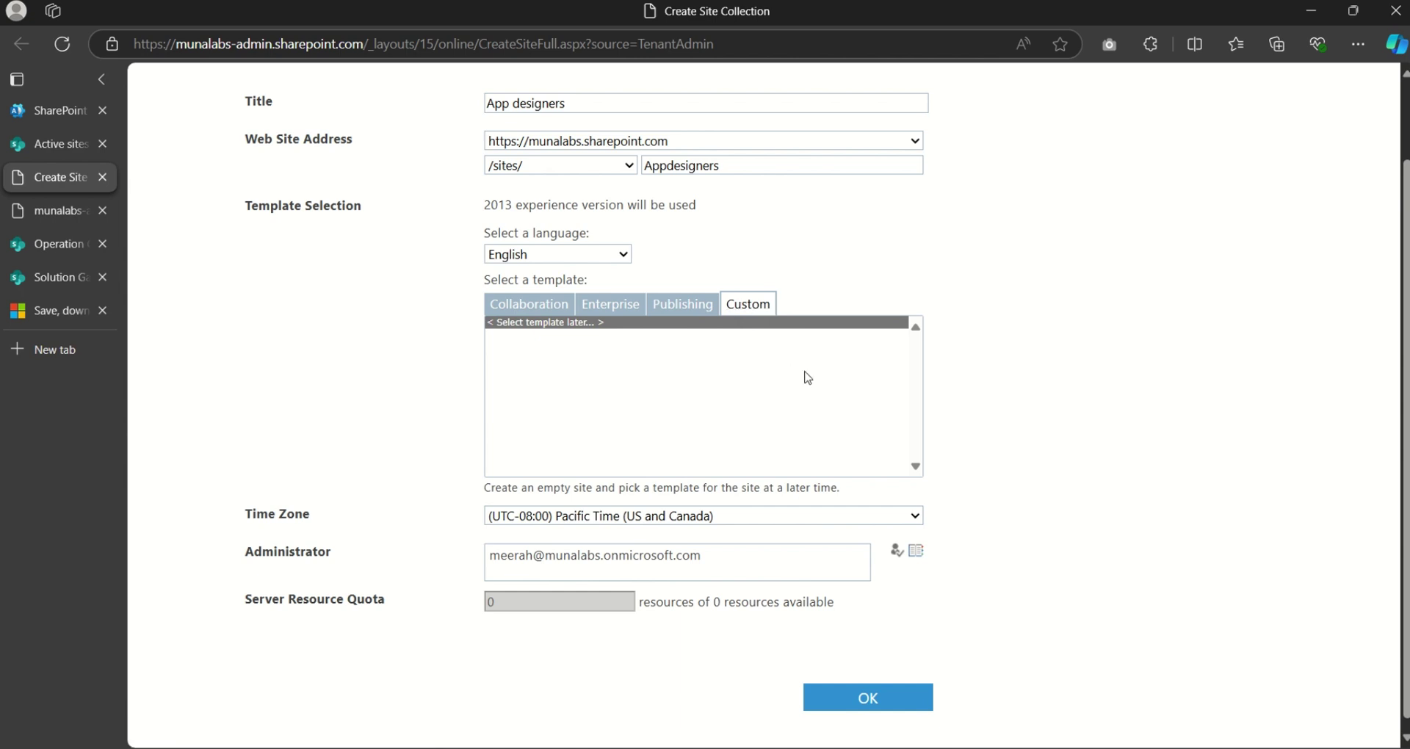
{"action": "left_click", "coordinate": [513, 578]}
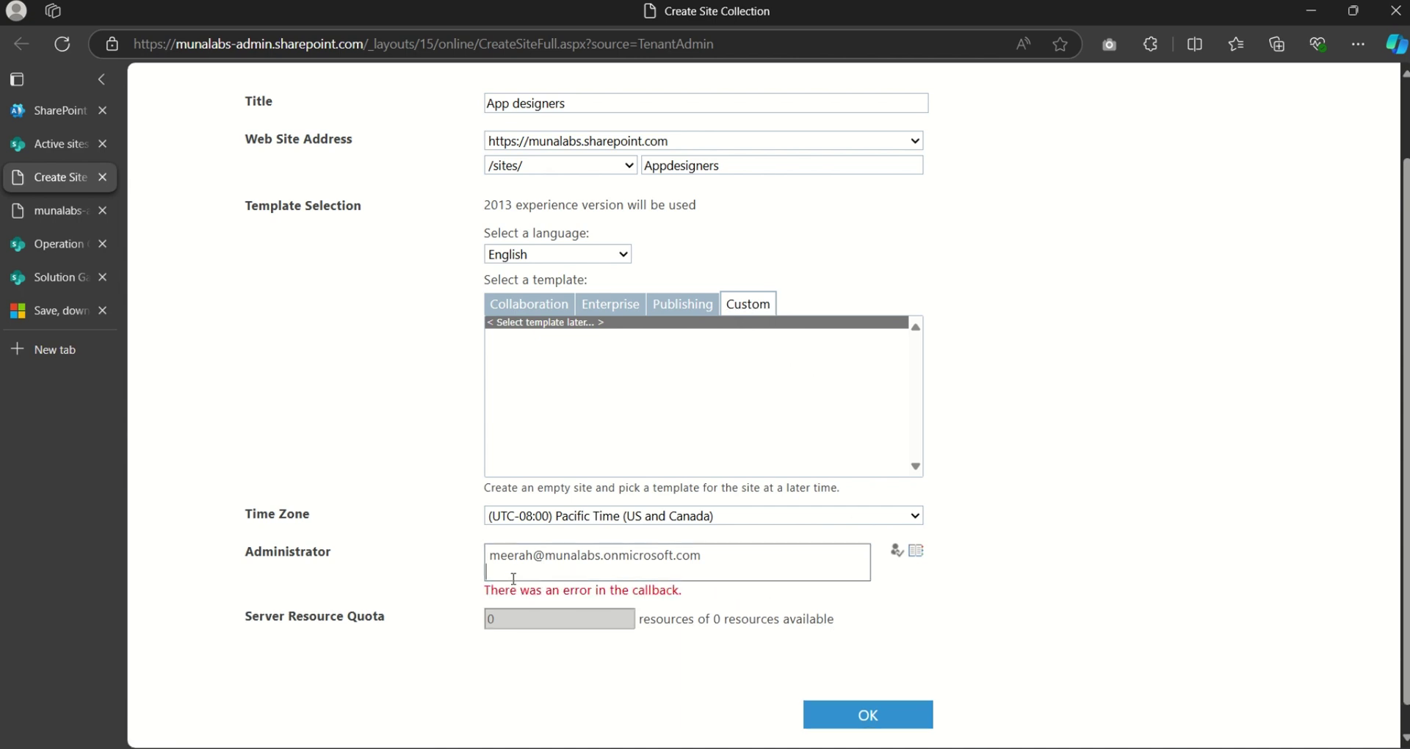
{"action": "key", "text": "BackSpace"}
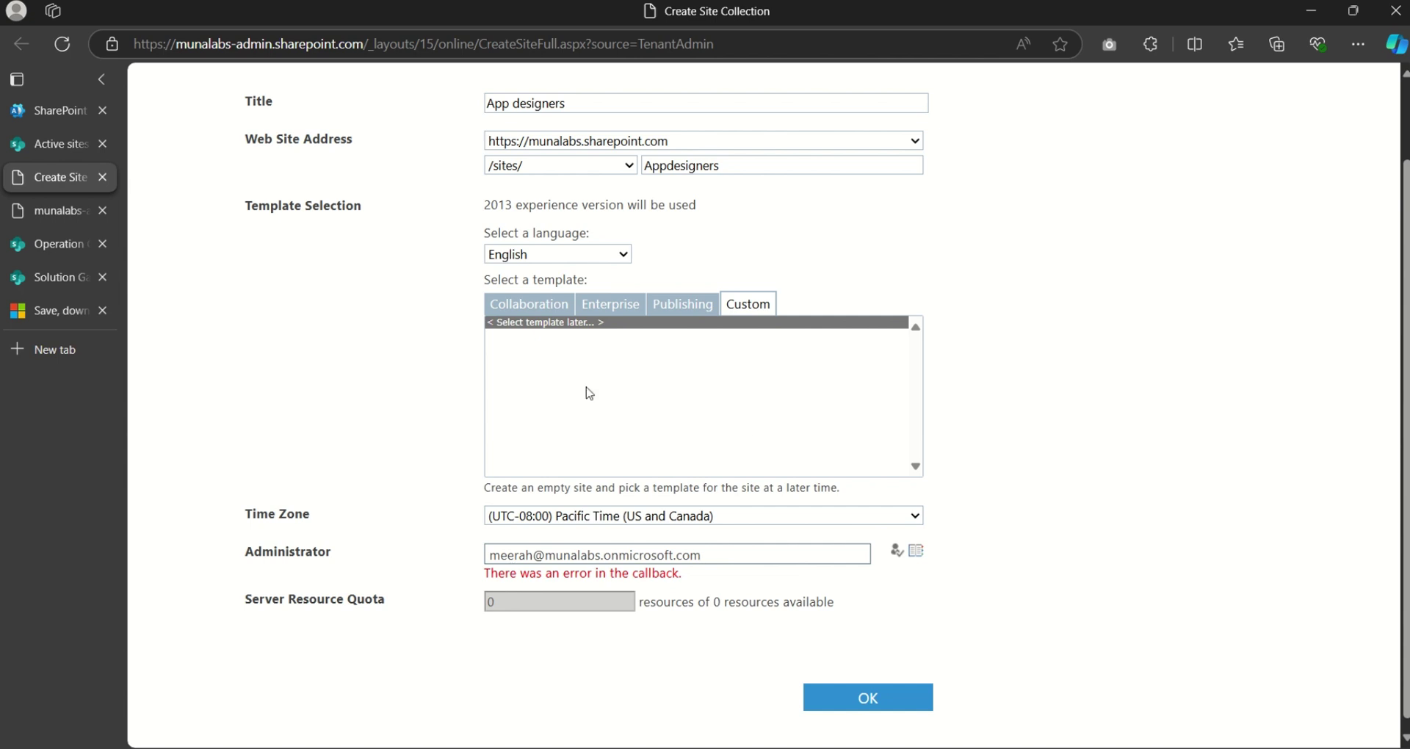
{"action": "left_click", "coordinate": [895, 552]}
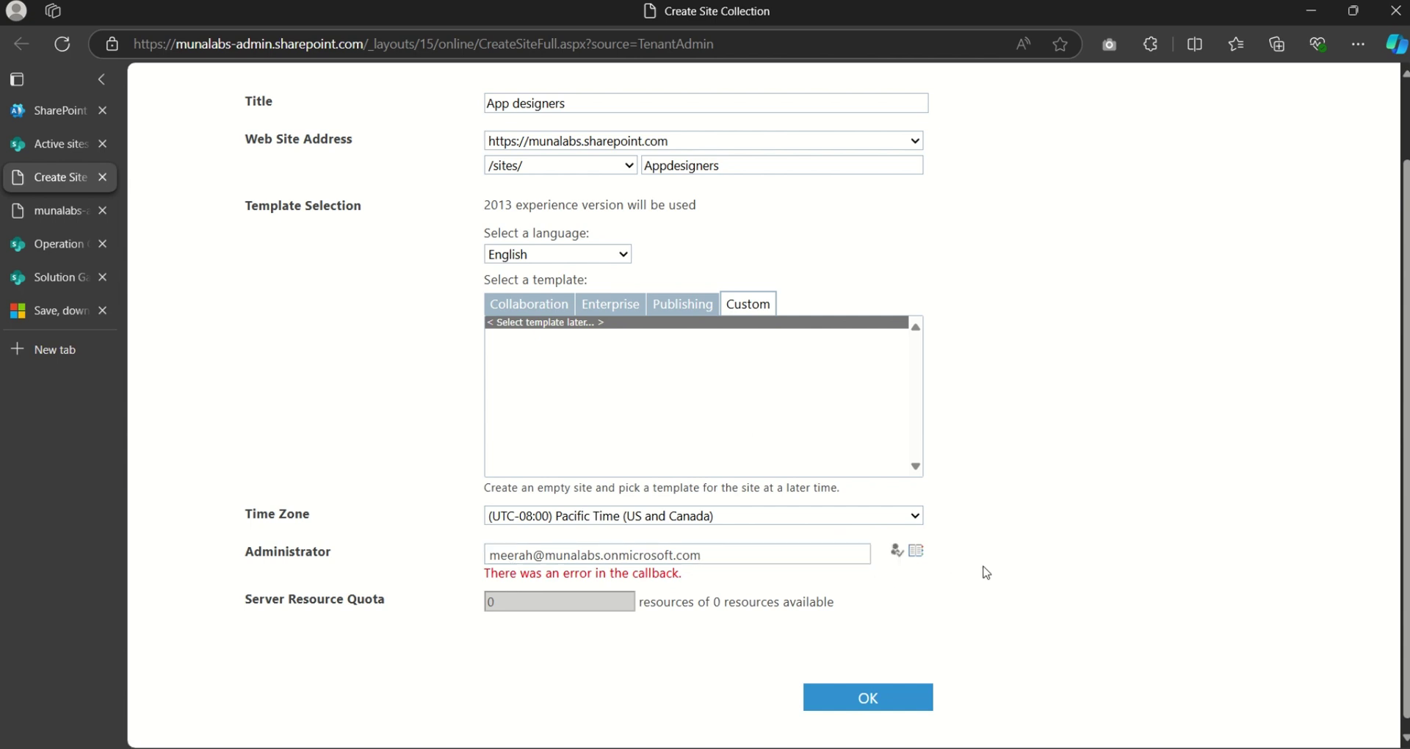
{"action": "left_click", "coordinate": [896, 550]}
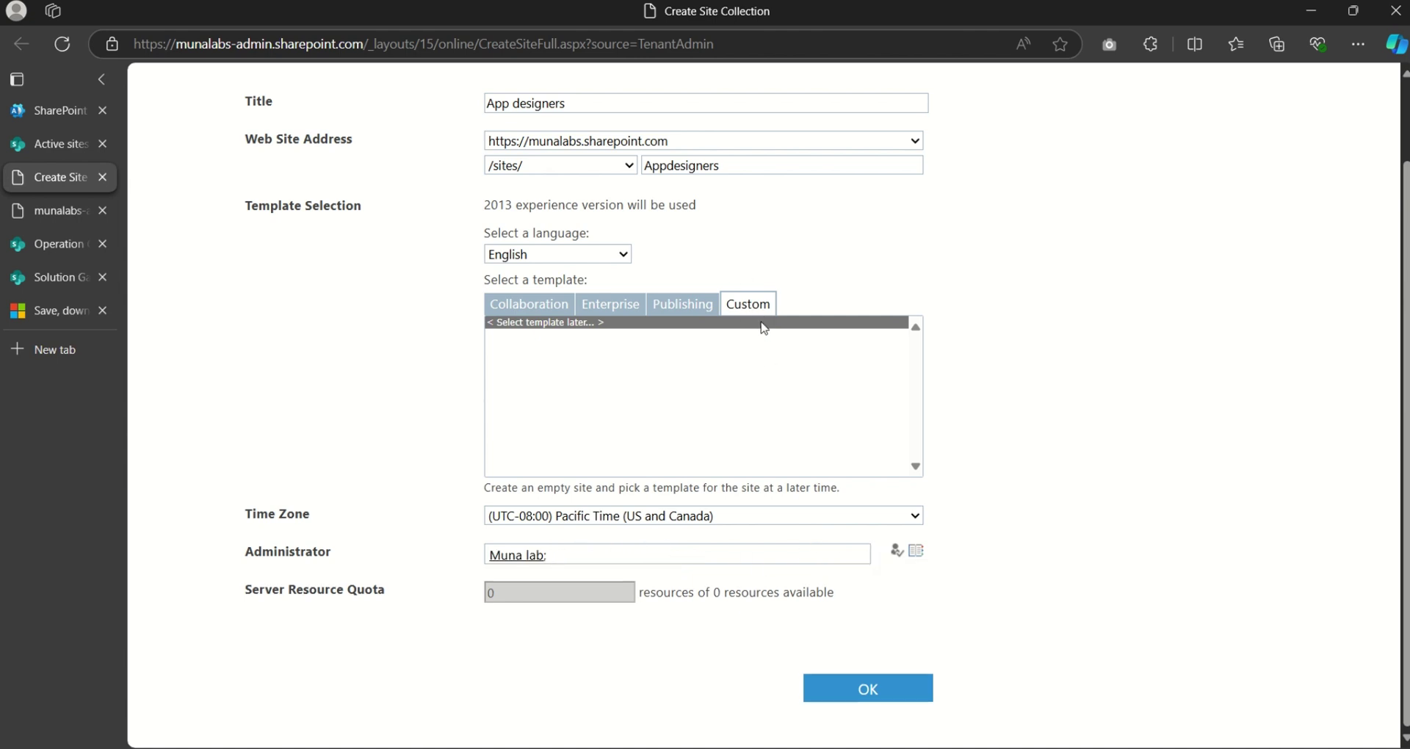
Review the site collection details and submit the form to create the App designers site
{"action": "scroll", "coordinate": [815, 272], "scroll_direction": "up", "scroll_amount": 2}
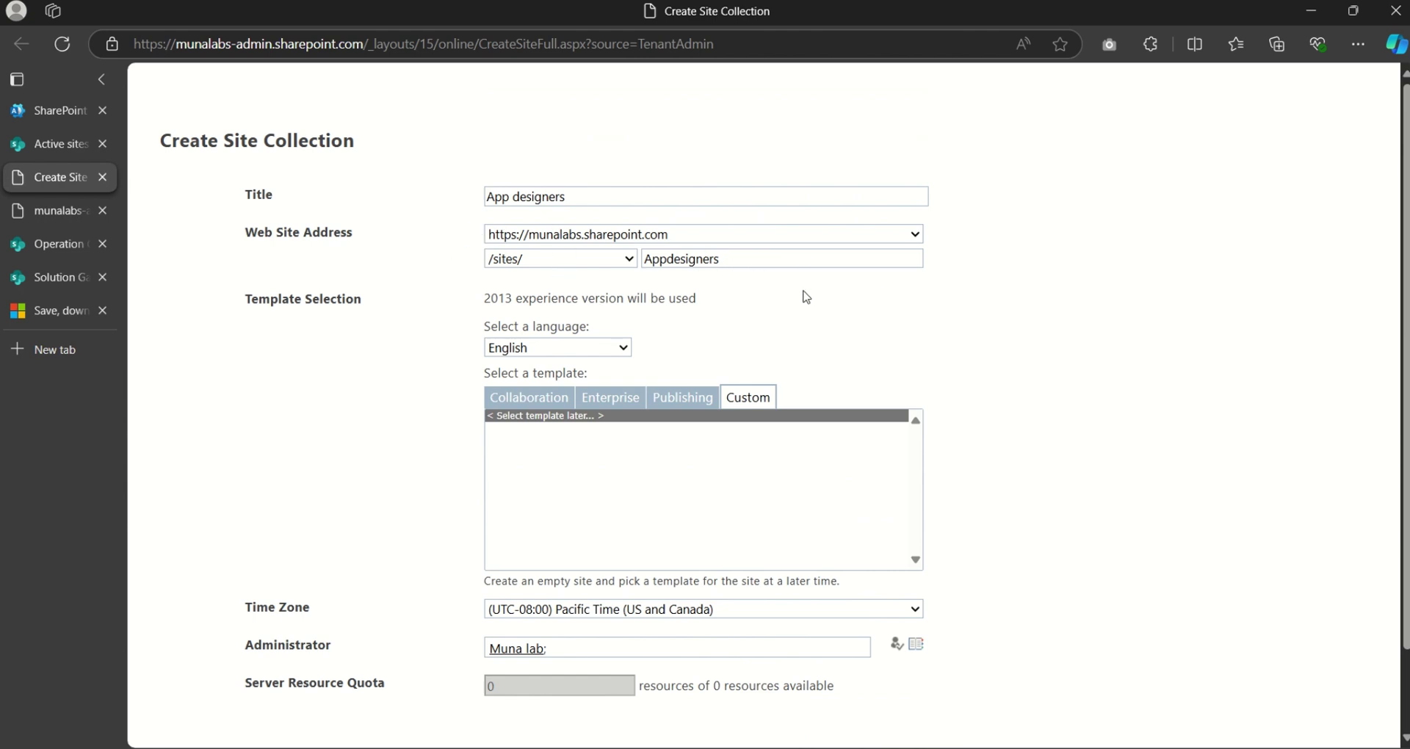
{"action": "scroll", "coordinate": [881, 327], "scroll_direction": "down", "scroll_amount": 1}
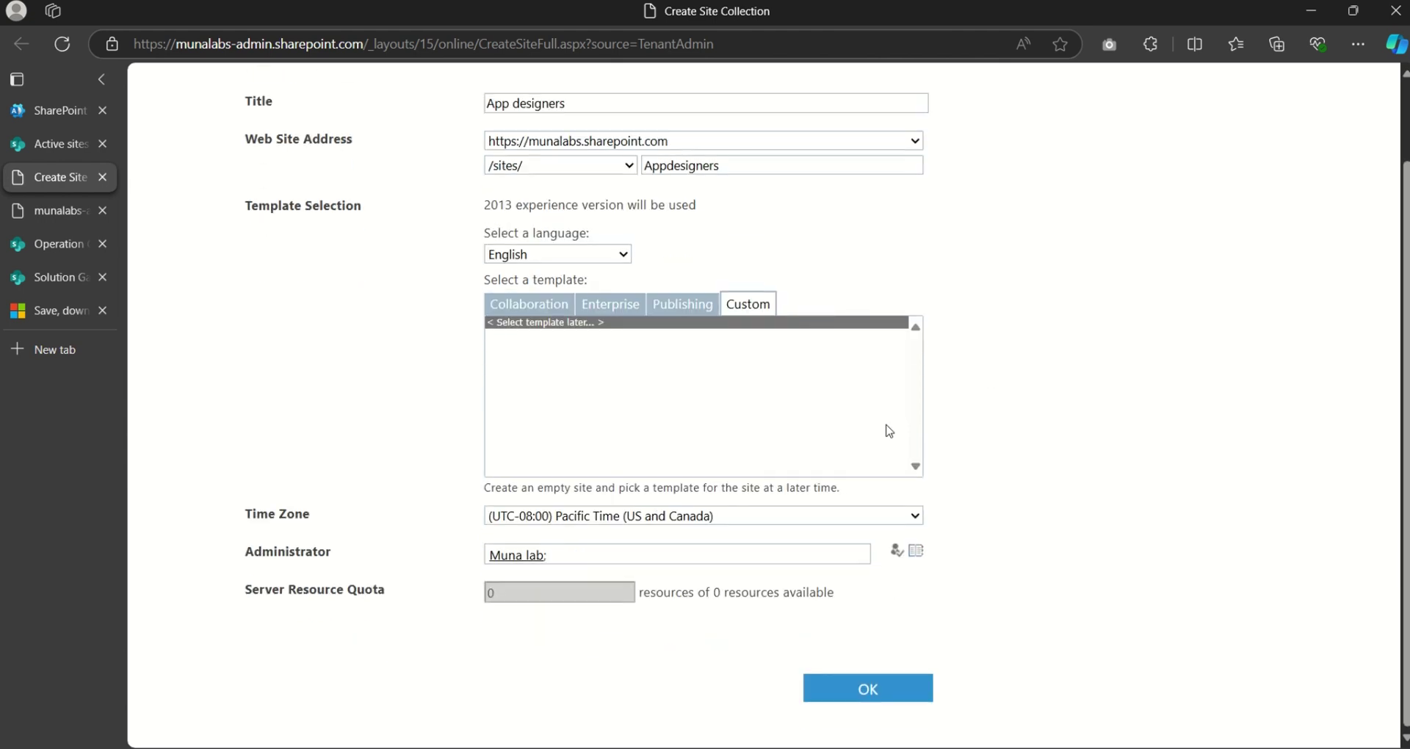
{"action": "scroll", "coordinate": [890, 433], "scroll_direction": "up", "scroll_amount": 1}
{"action": "scroll", "coordinate": [891, 615], "scroll_direction": "down", "scroll_amount": 1}
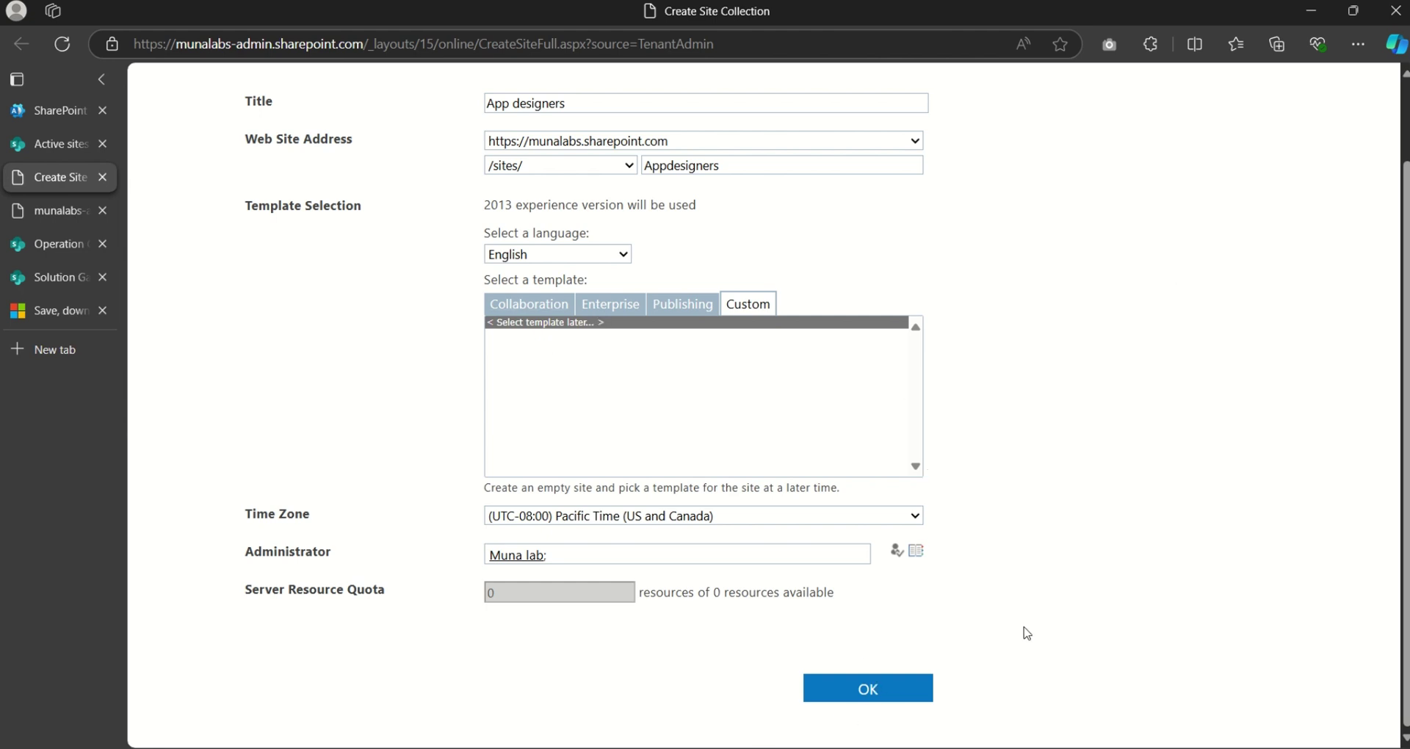
{"action": "left_click", "coordinate": [886, 690]}
{"action": "scroll", "coordinate": [1139, 488], "scroll_direction": "up", "scroll_amount": 2}
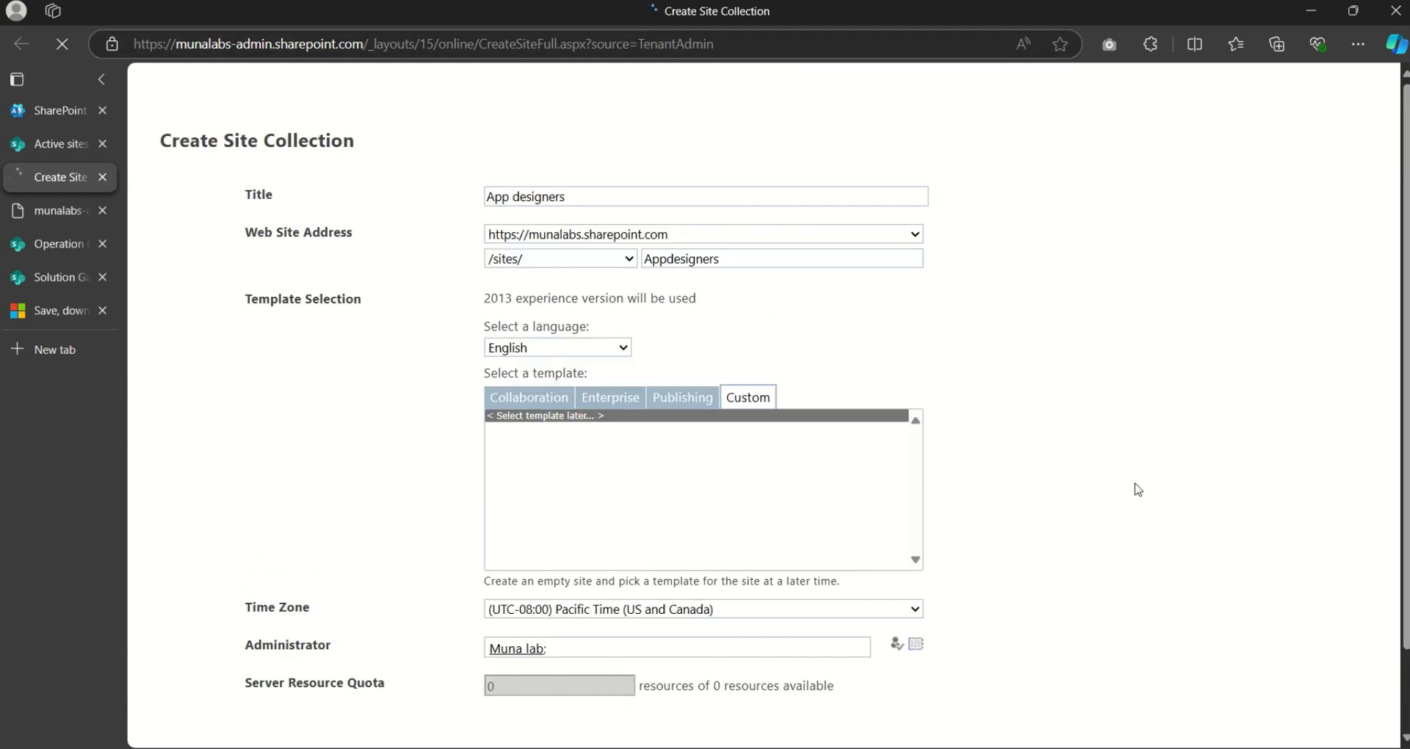
{"action": "scroll", "coordinate": [1138, 489], "scroll_direction": "down", "scroll_amount": 2}
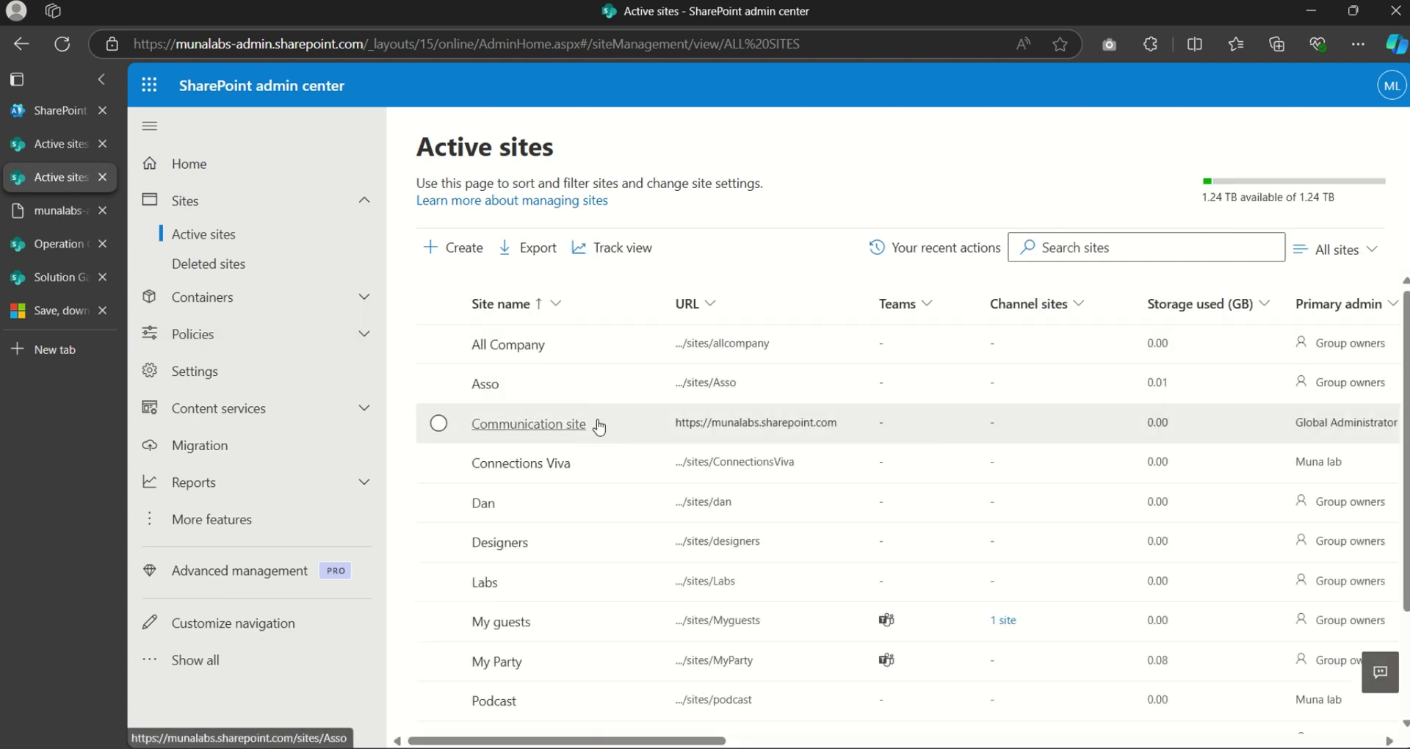
Look through the active sites list for App designers, reload the page, and close the duplicate Active sites page
{"action": "scroll", "coordinate": [580, 437], "scroll_direction": "down", "scroll_amount": 2}
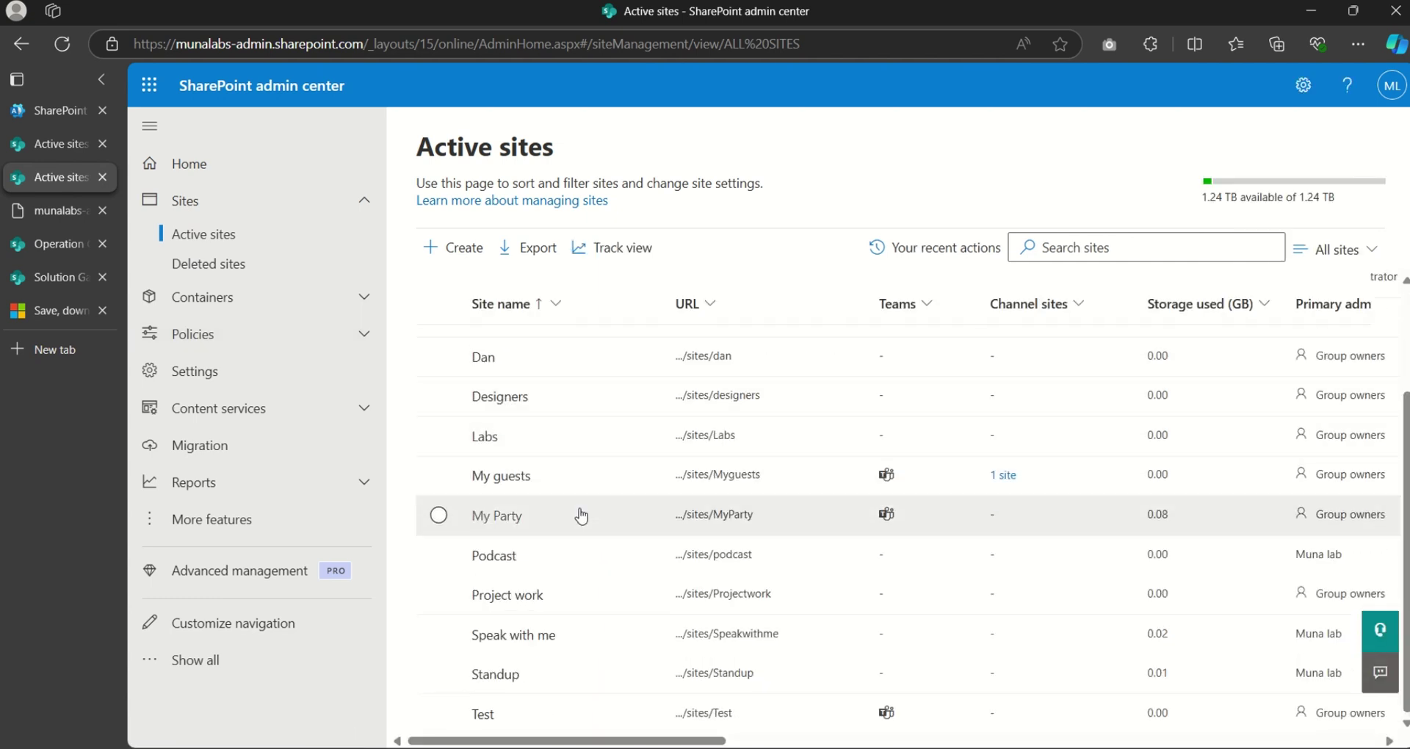
{"action": "scroll", "coordinate": [581, 516], "scroll_direction": "up", "scroll_amount": 2}
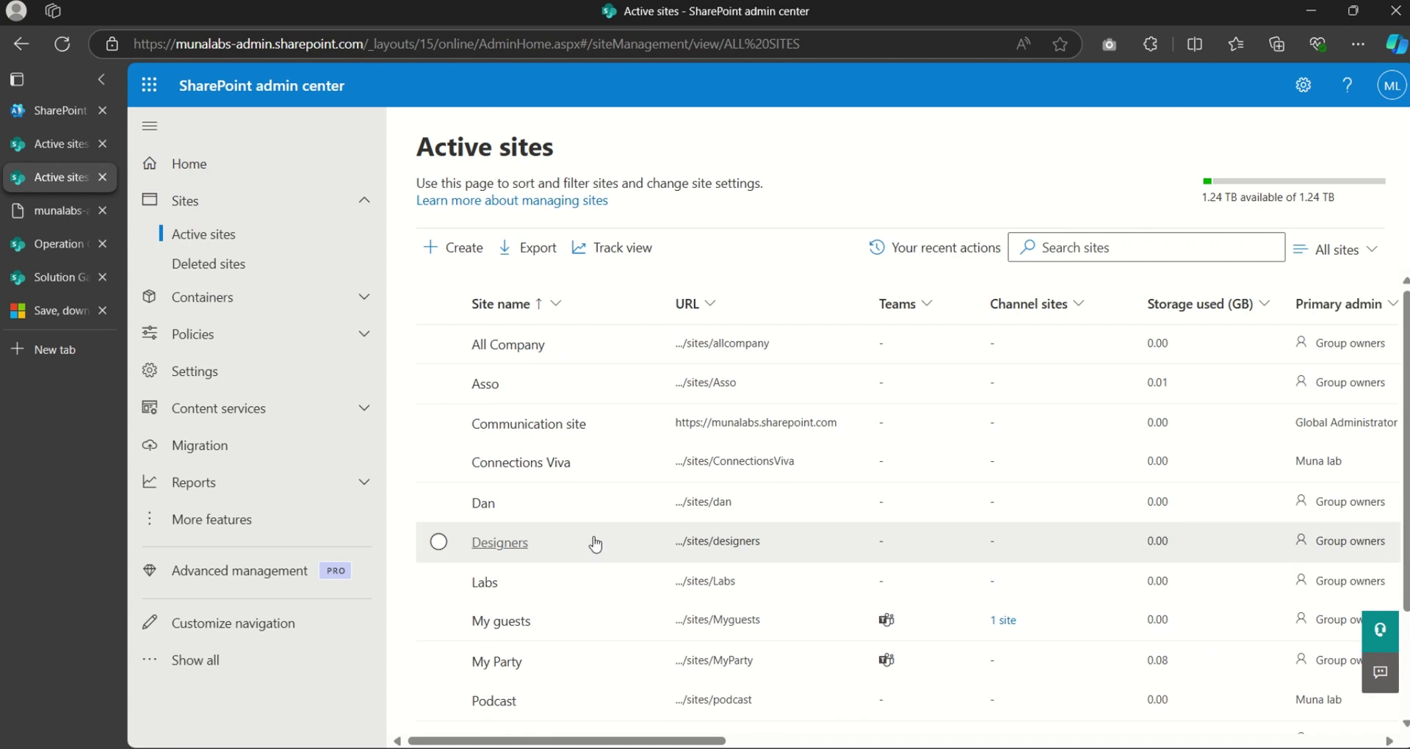
{"action": "left_click", "coordinate": [74, 55]}
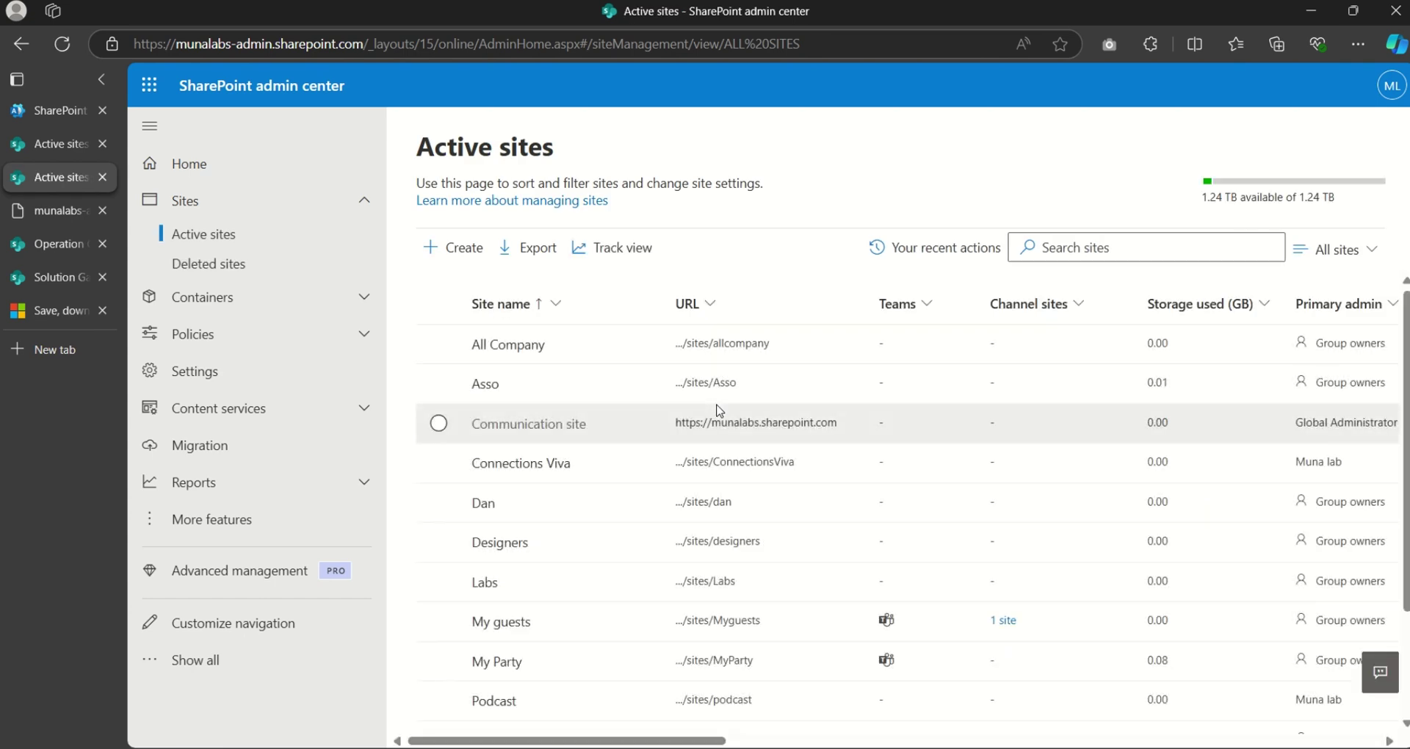
{"action": "scroll", "coordinate": [723, 426], "scroll_direction": "down", "scroll_amount": 2}
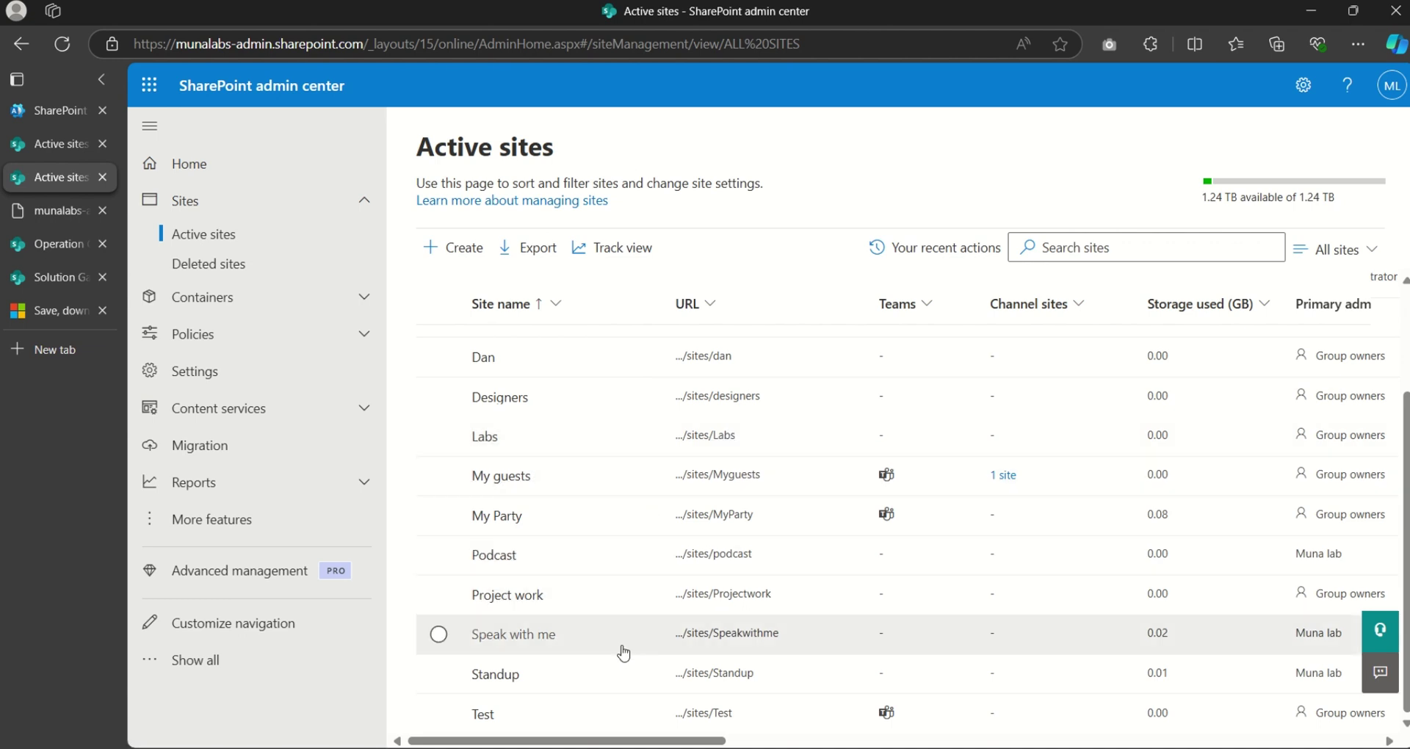
{"action": "scroll", "coordinate": [704, 611], "scroll_direction": "up", "scroll_amount": 2}
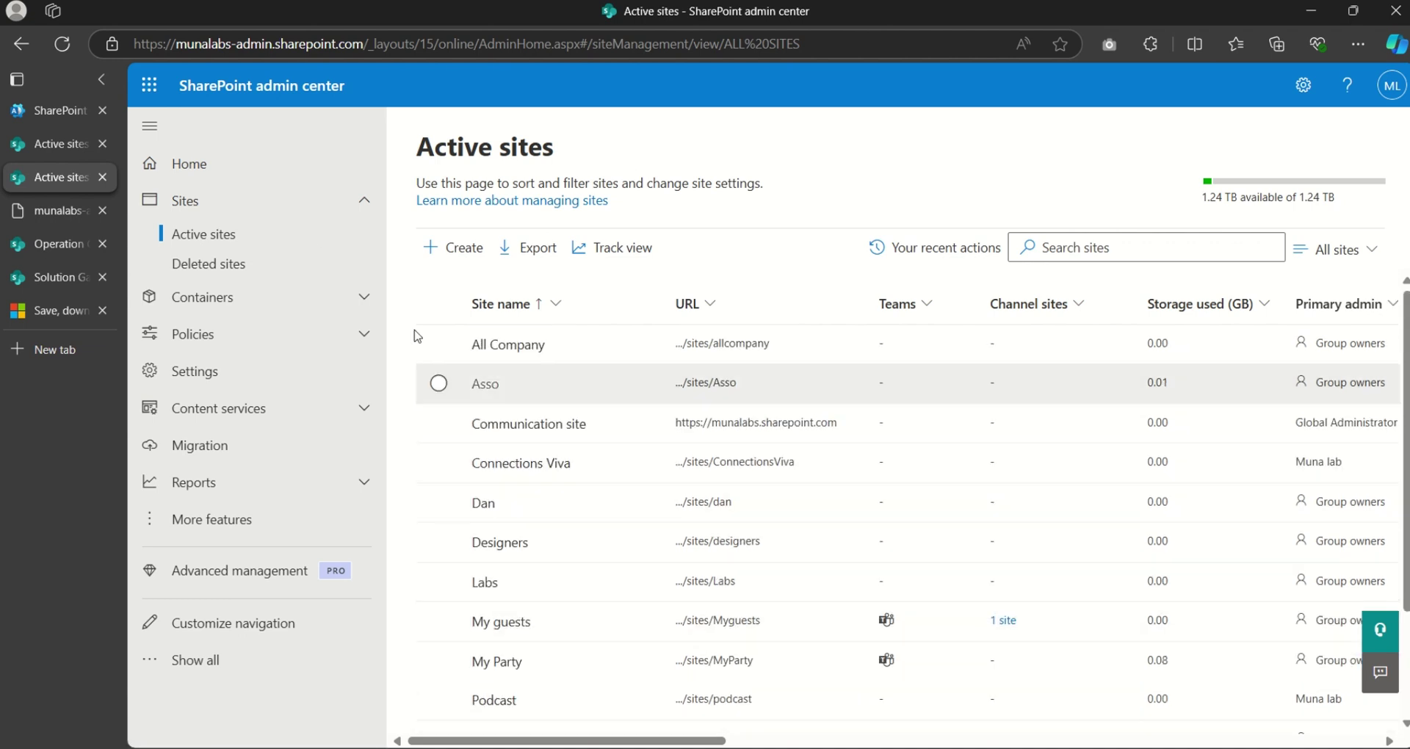
{"action": "key", "text": "F5"}
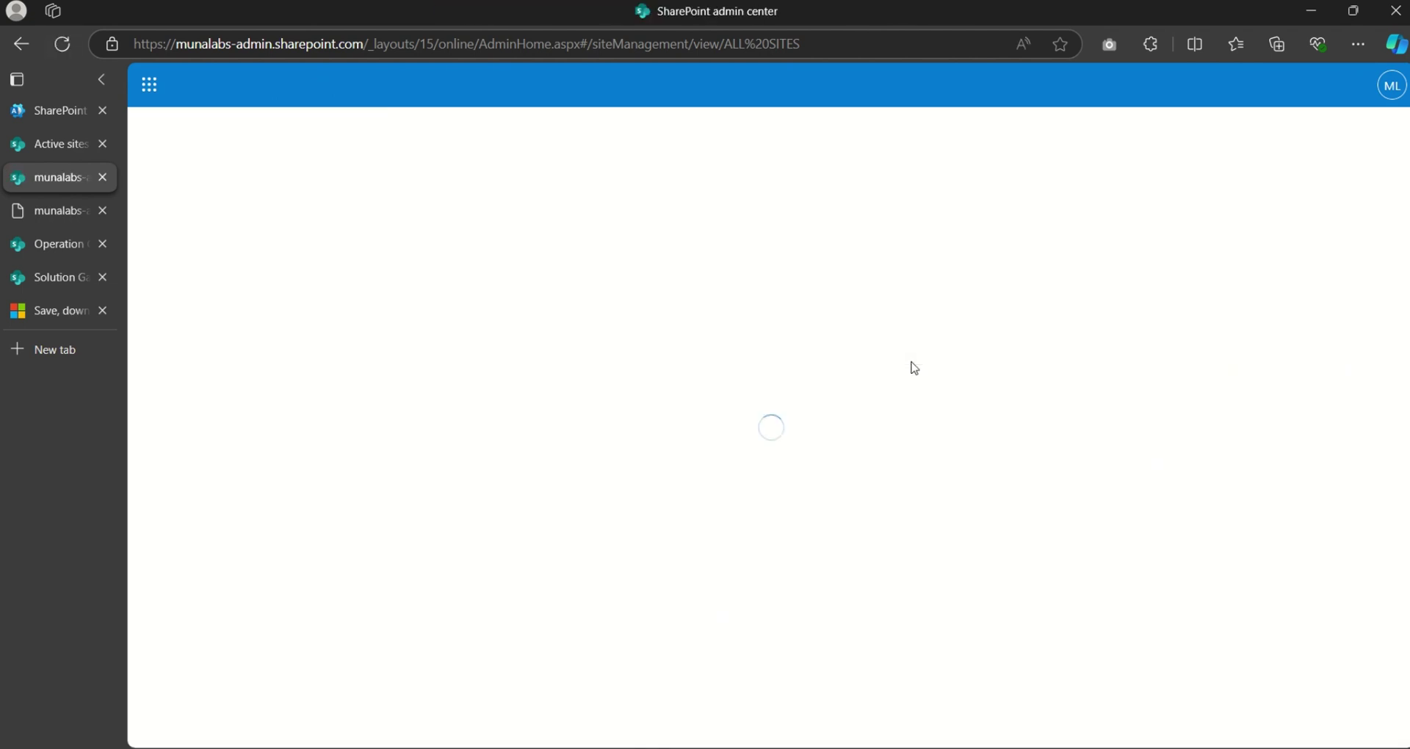
{"action": "key", "text": "ctrl+w"}
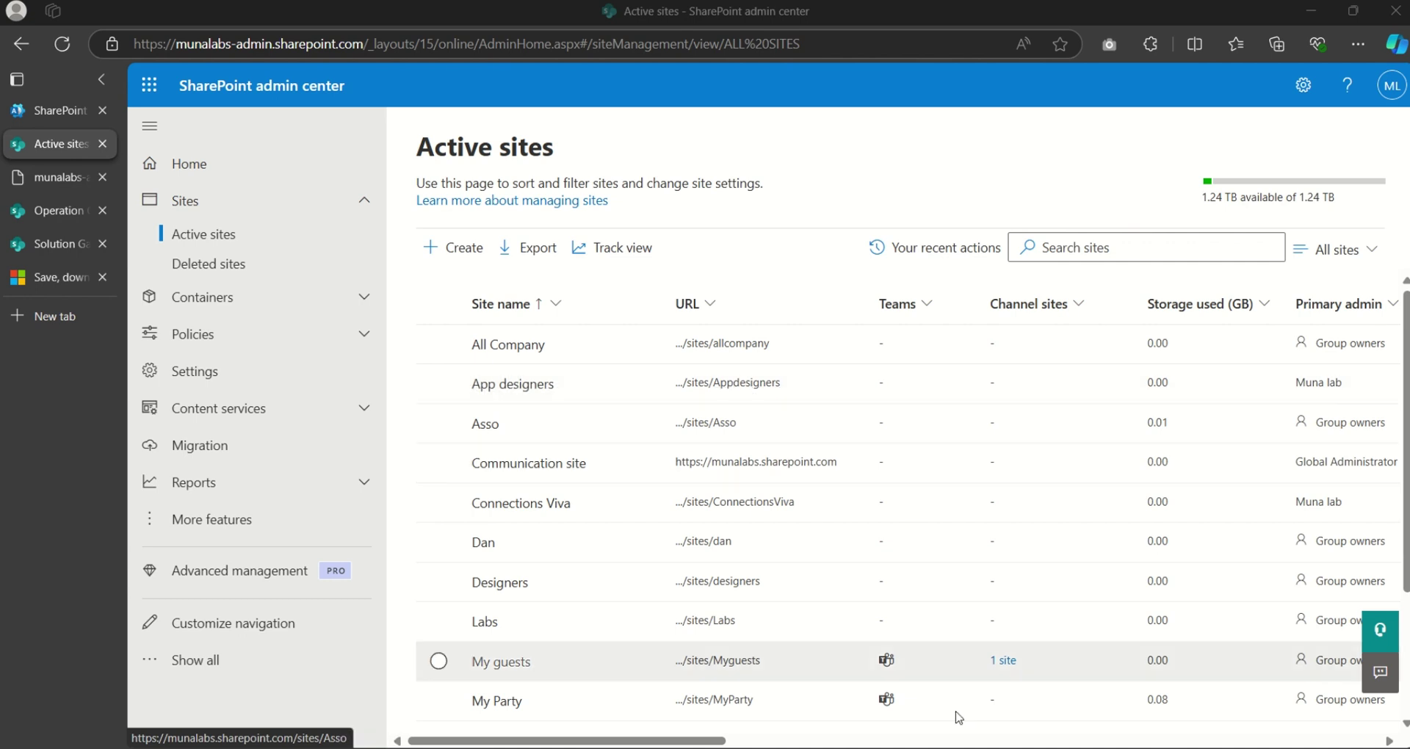
{"action": "key", "text": "alt+Tab"}
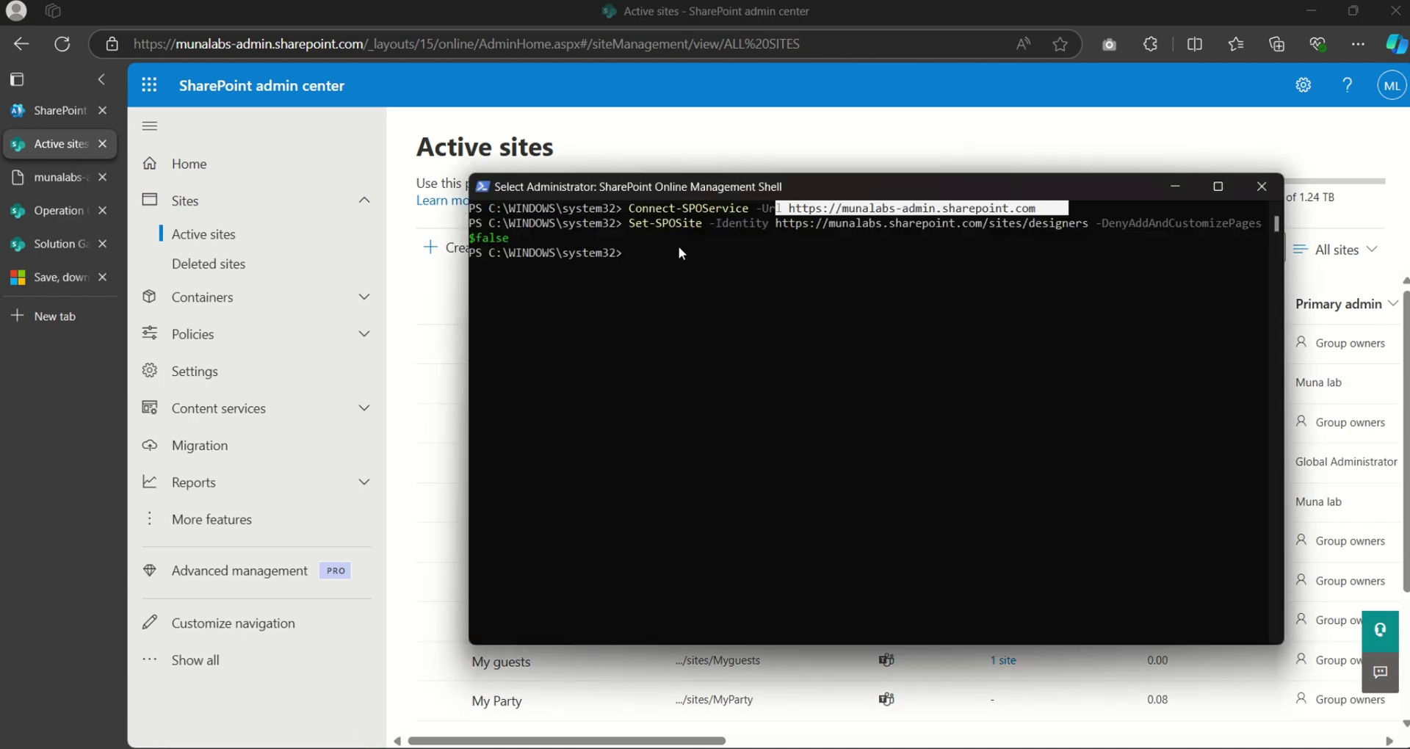
{"action": "key", "text": "Up"}
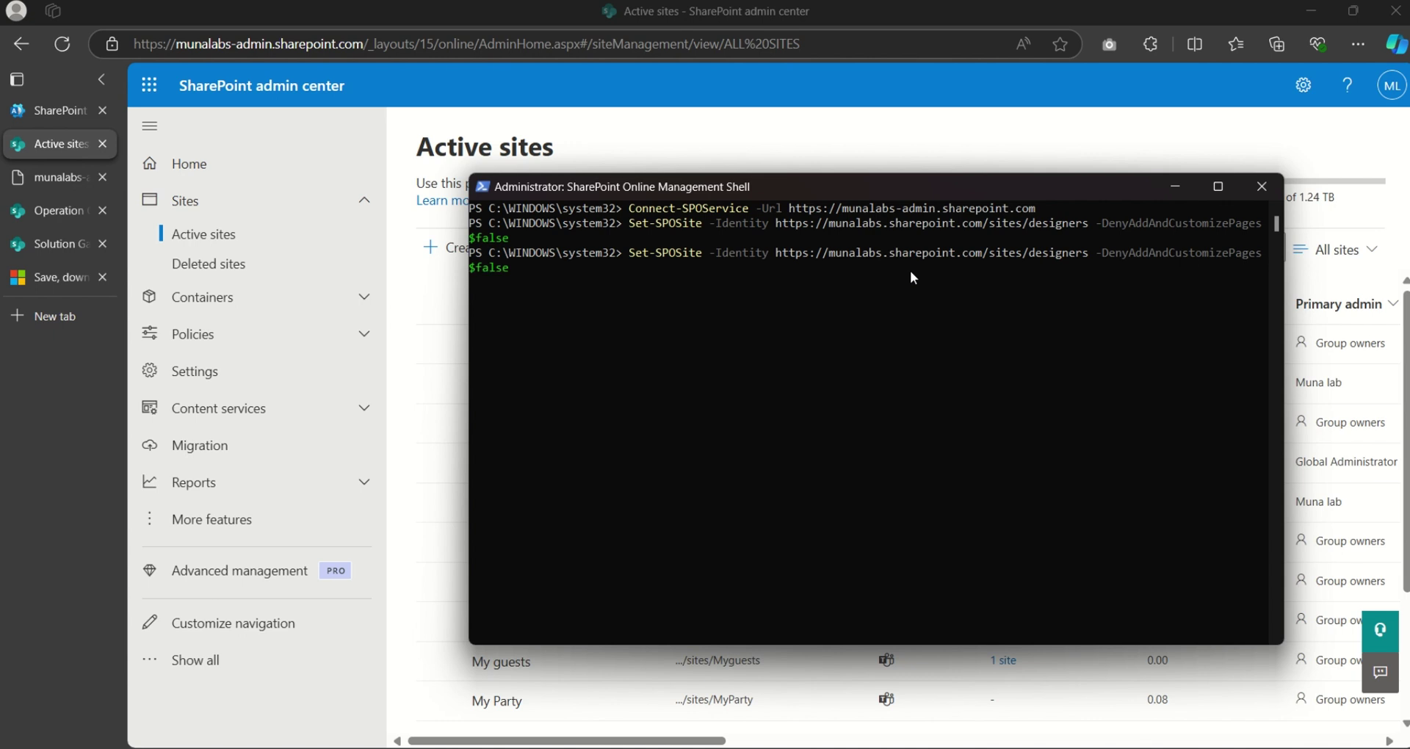
{"action": "key", "text": "Left"}
{"action": "key", "text": "Left"}
{"action": "key", "text": "Left"}
{"action": "key", "text": "Left"}
{"action": "key", "text": "Left"}
{"action": "key", "text": "Left"}
{"action": "key", "text": "Left"}
{"action": "key", "text": "Left"}
{"action": "type", "text": "app"}
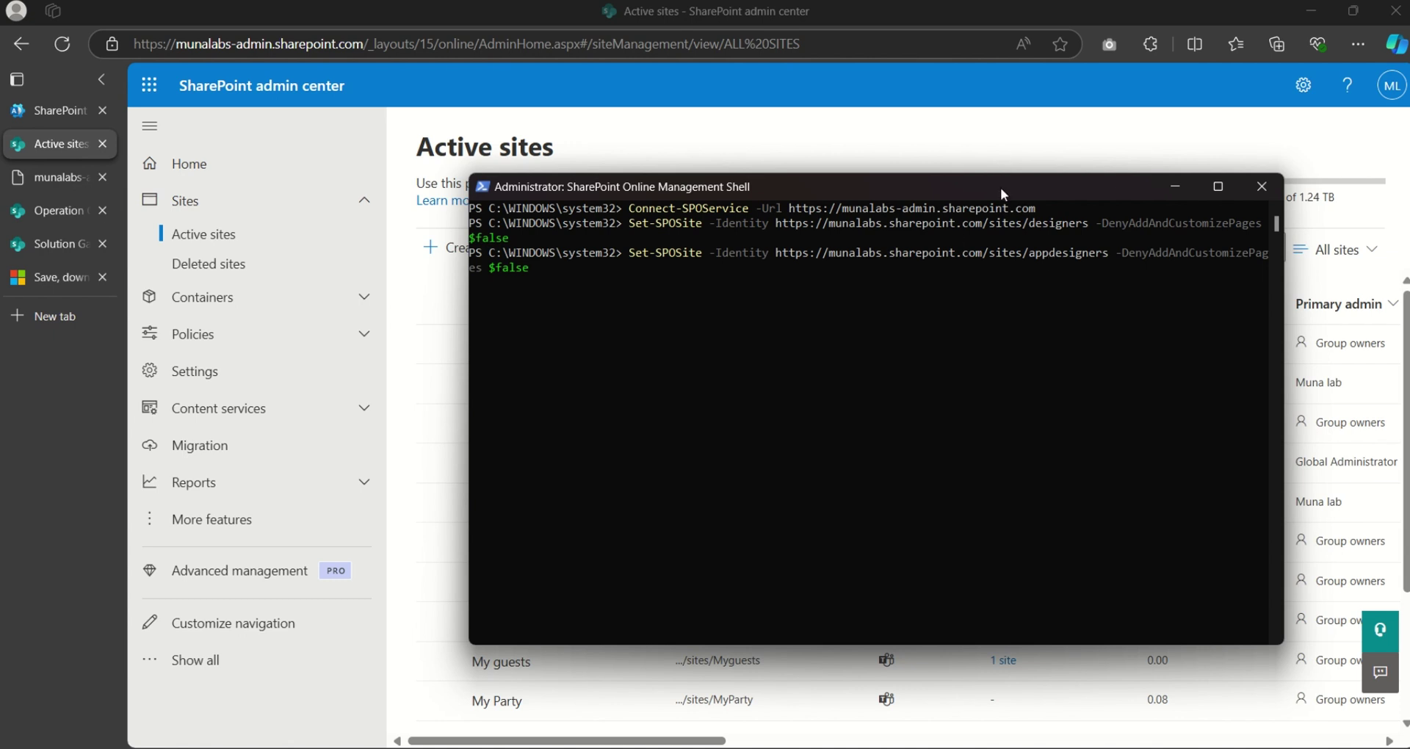
Compare the command's address with the App designers URL in the sites list, and run it to set DenyAddAndCustomizePages to $false
{"action": "left_click_drag", "start_coordinate": [1001, 187], "coordinate": [876, 417]}
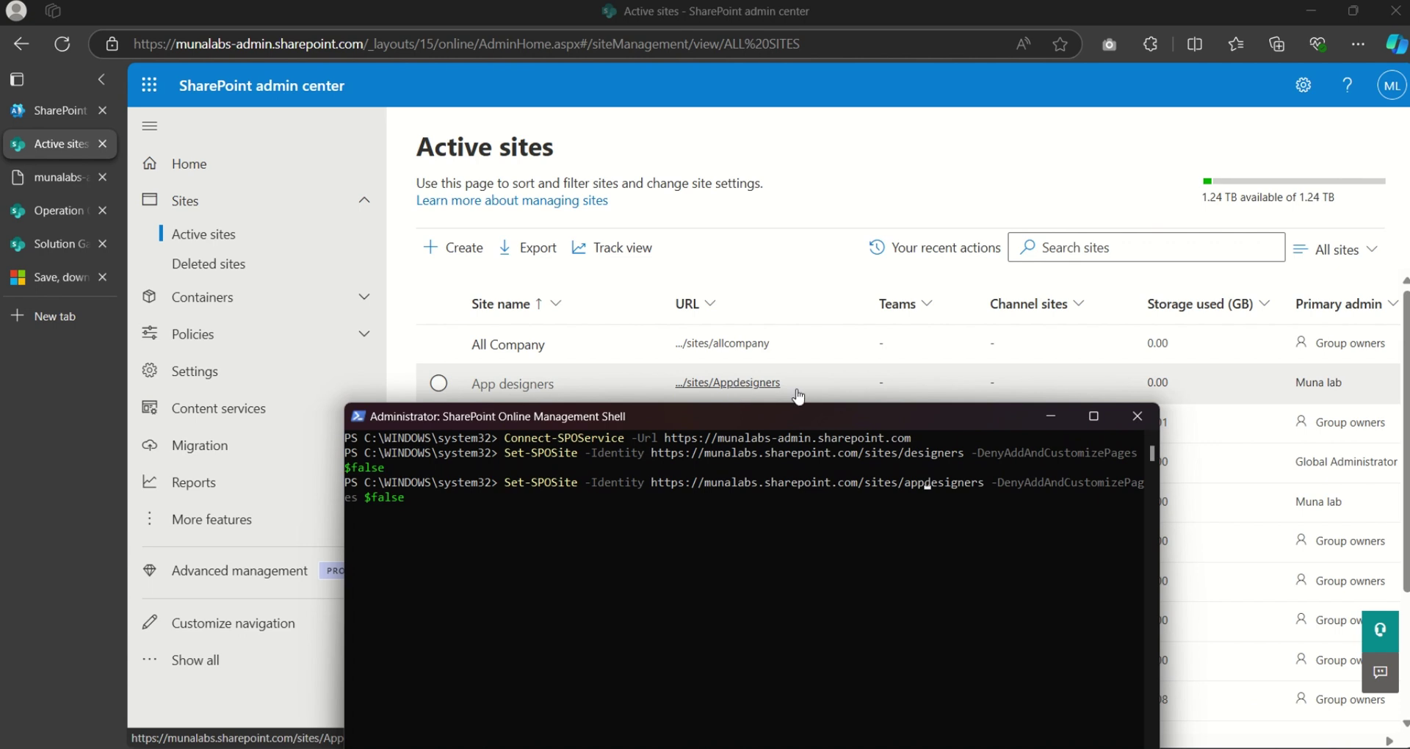
{"action": "left_click_drag", "start_coordinate": [905, 417], "coordinate": [919, 240]}
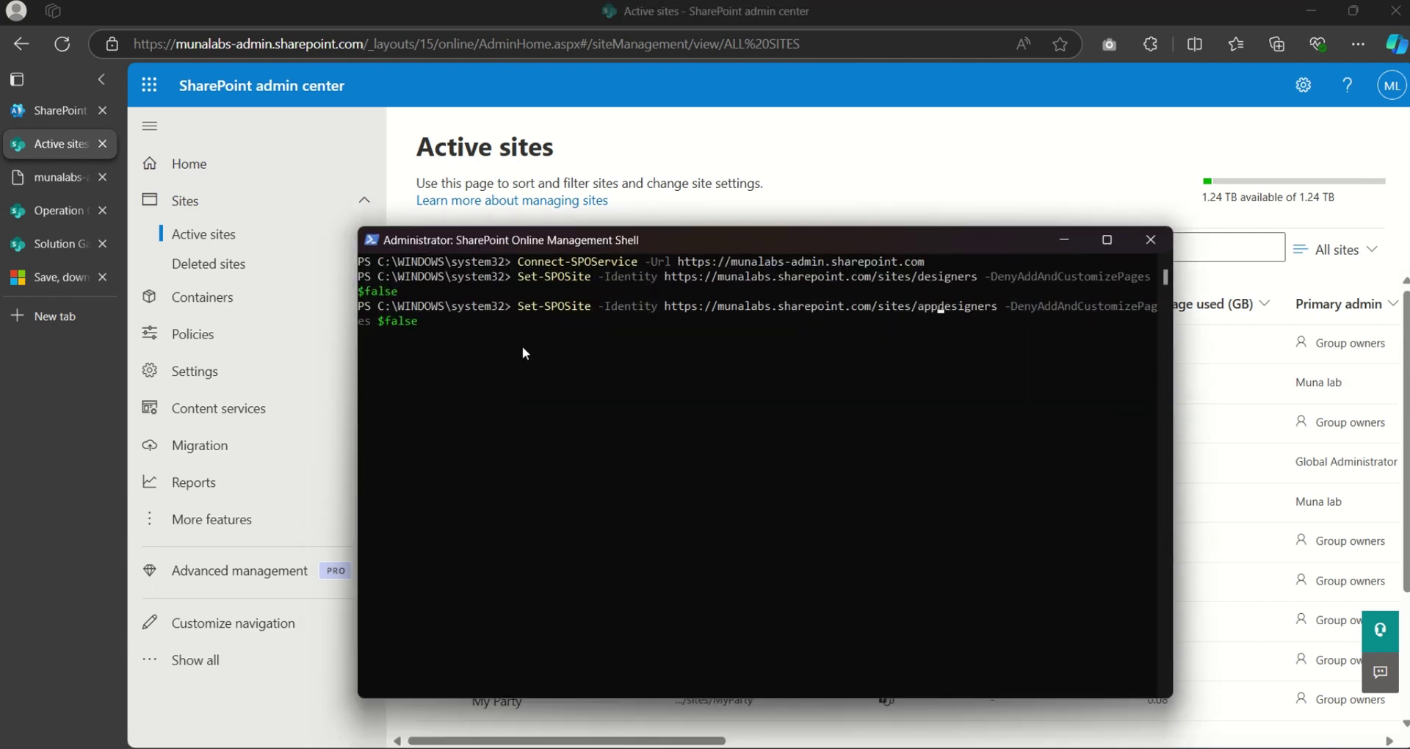
{"action": "key", "text": "Return"}
Return to the active sites list in the browser and open the Solution Gallery of the App designers site
{"action": "left_click", "coordinate": [988, 147]}
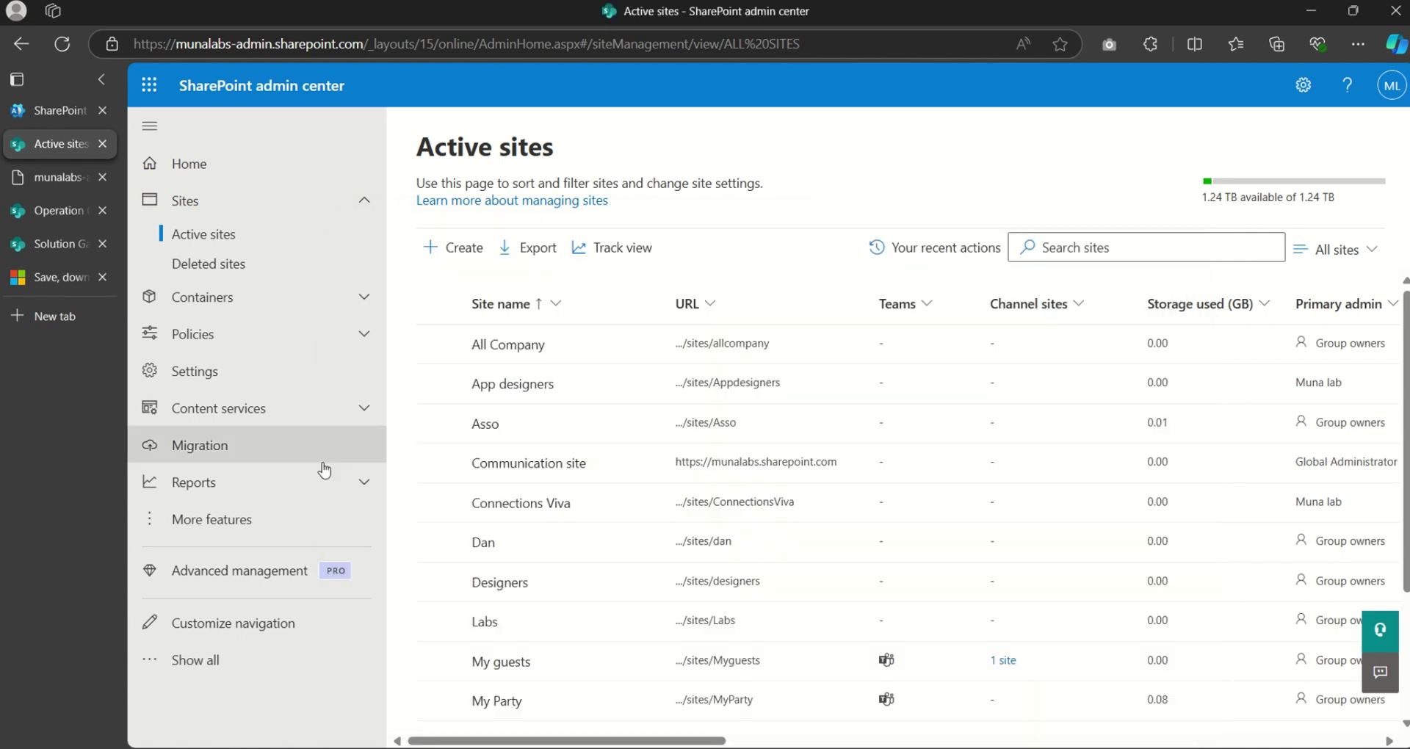
{"action": "left_click", "coordinate": [748, 390]}
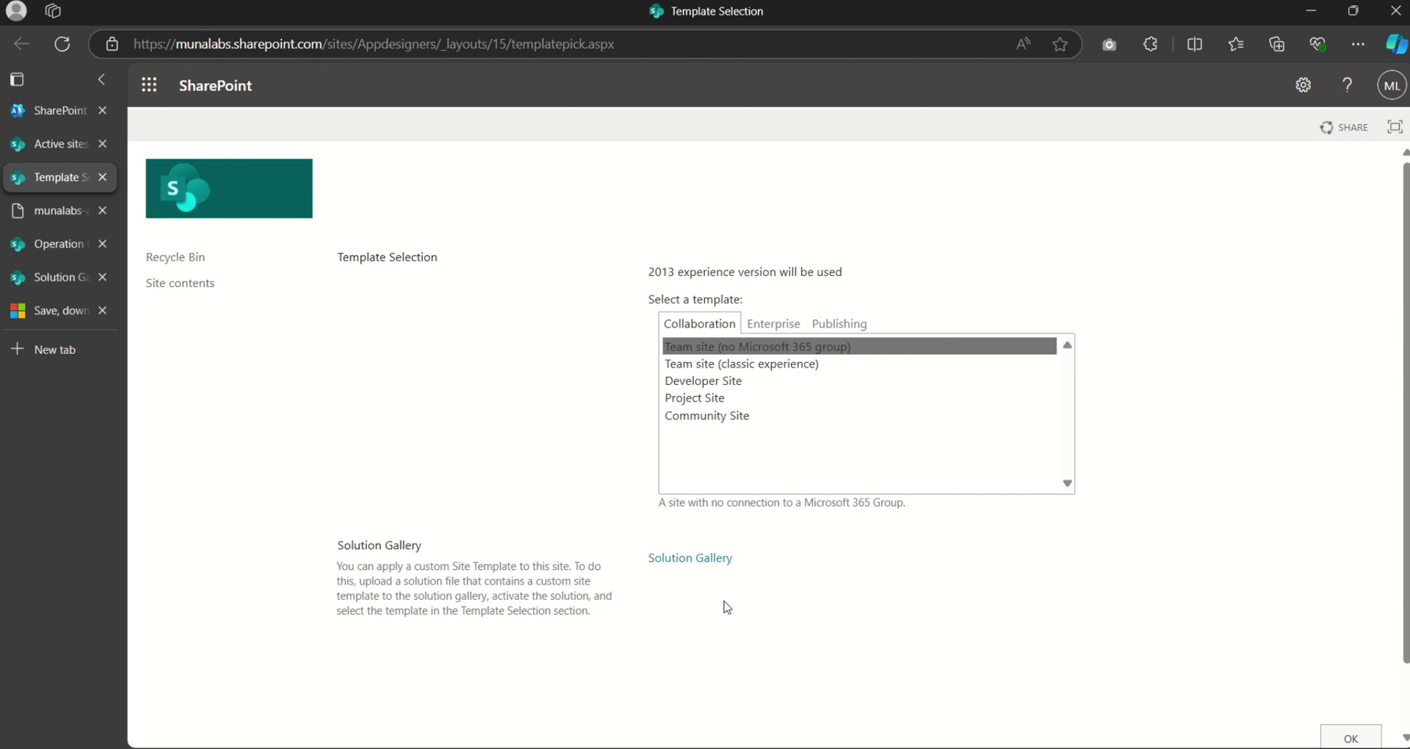
{"action": "left_click", "coordinate": [687, 567]}
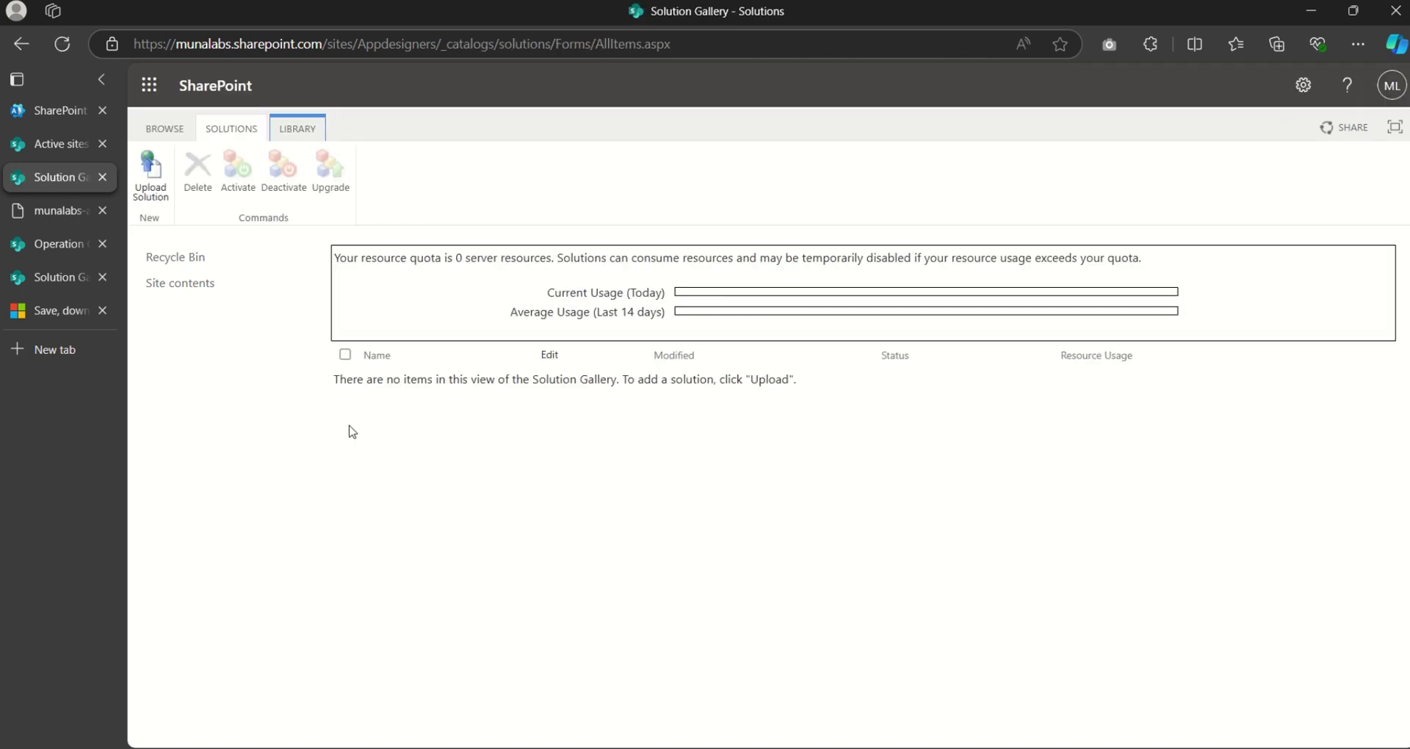
Upload Designer Site Template.wsp from Downloads to the Solution Gallery and activate the solution
{"action": "left_click", "coordinate": [160, 182]}
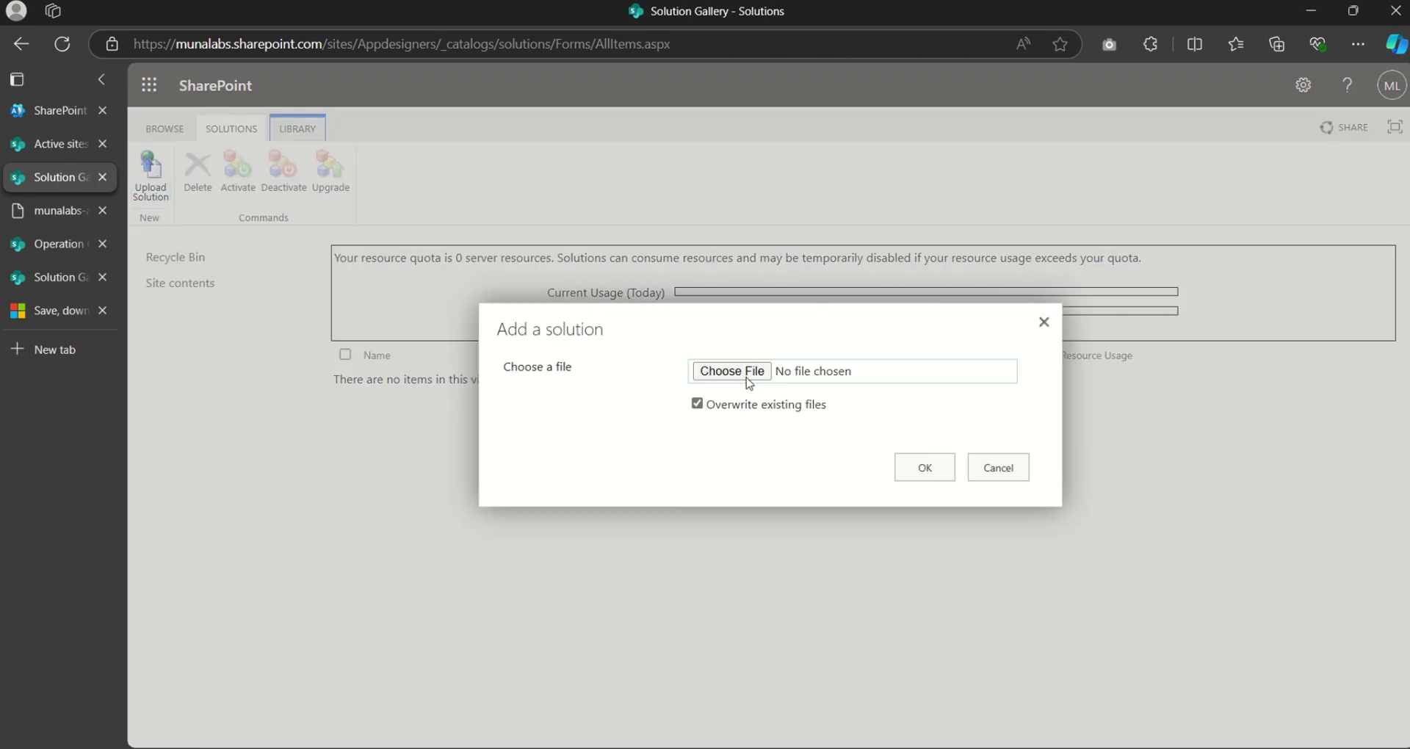
{"action": "left_click", "coordinate": [761, 372]}
{"action": "left_click", "coordinate": [311, 173]}
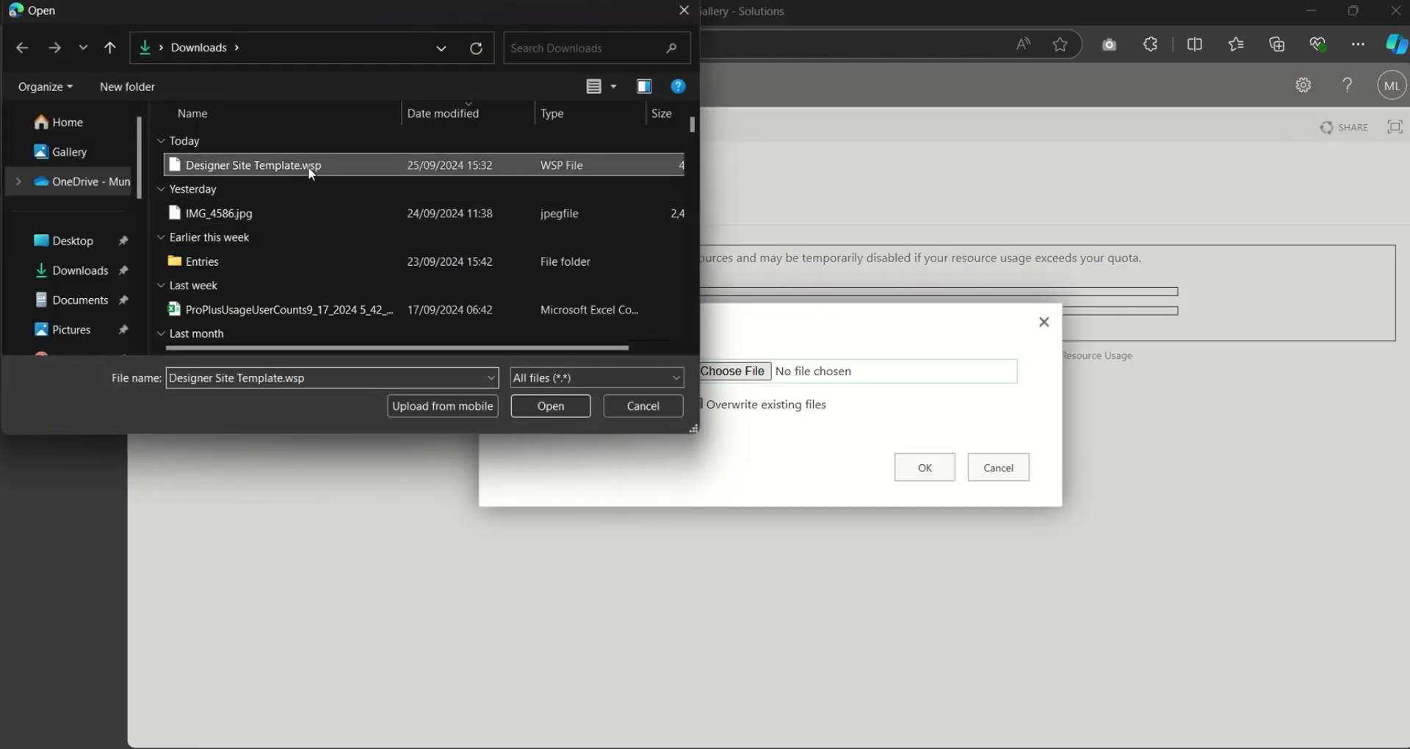
{"action": "left_click", "coordinate": [544, 407]}
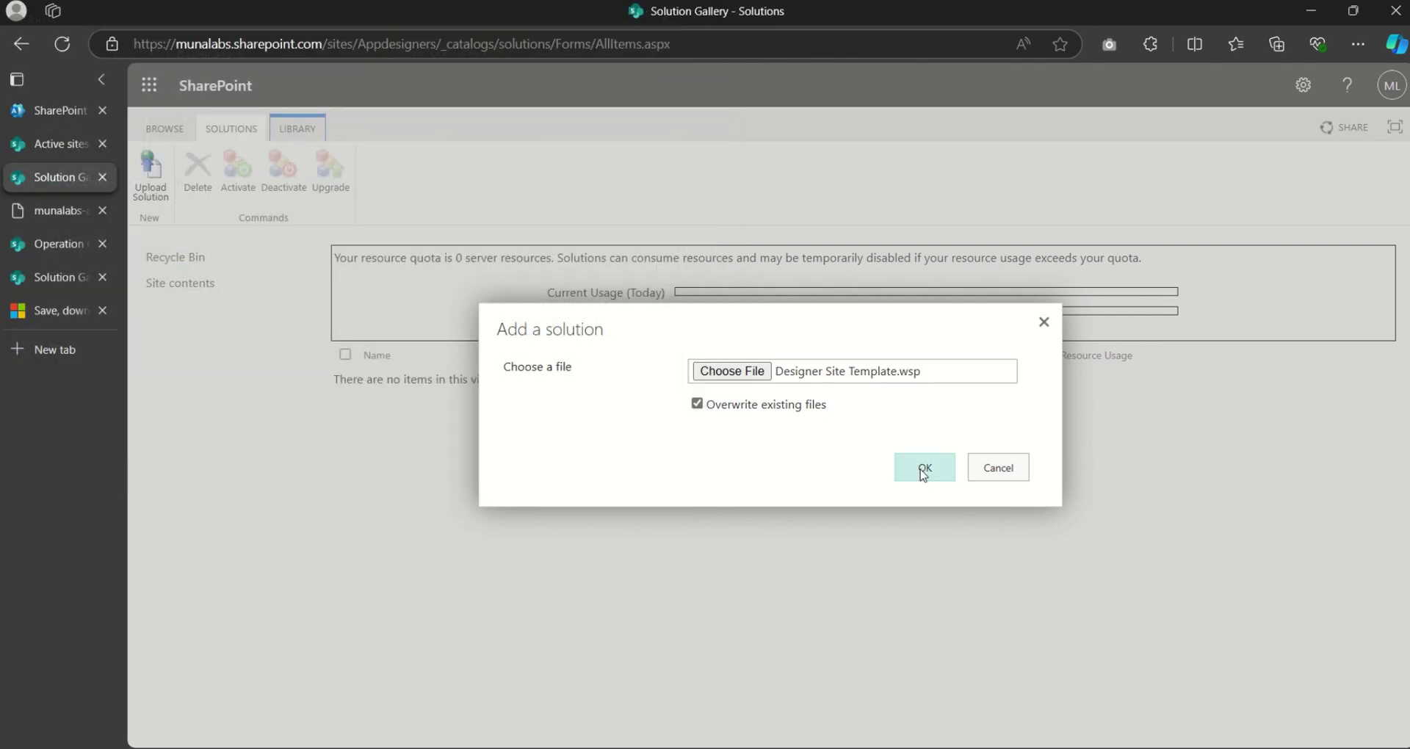
{"action": "left_click", "coordinate": [918, 469]}
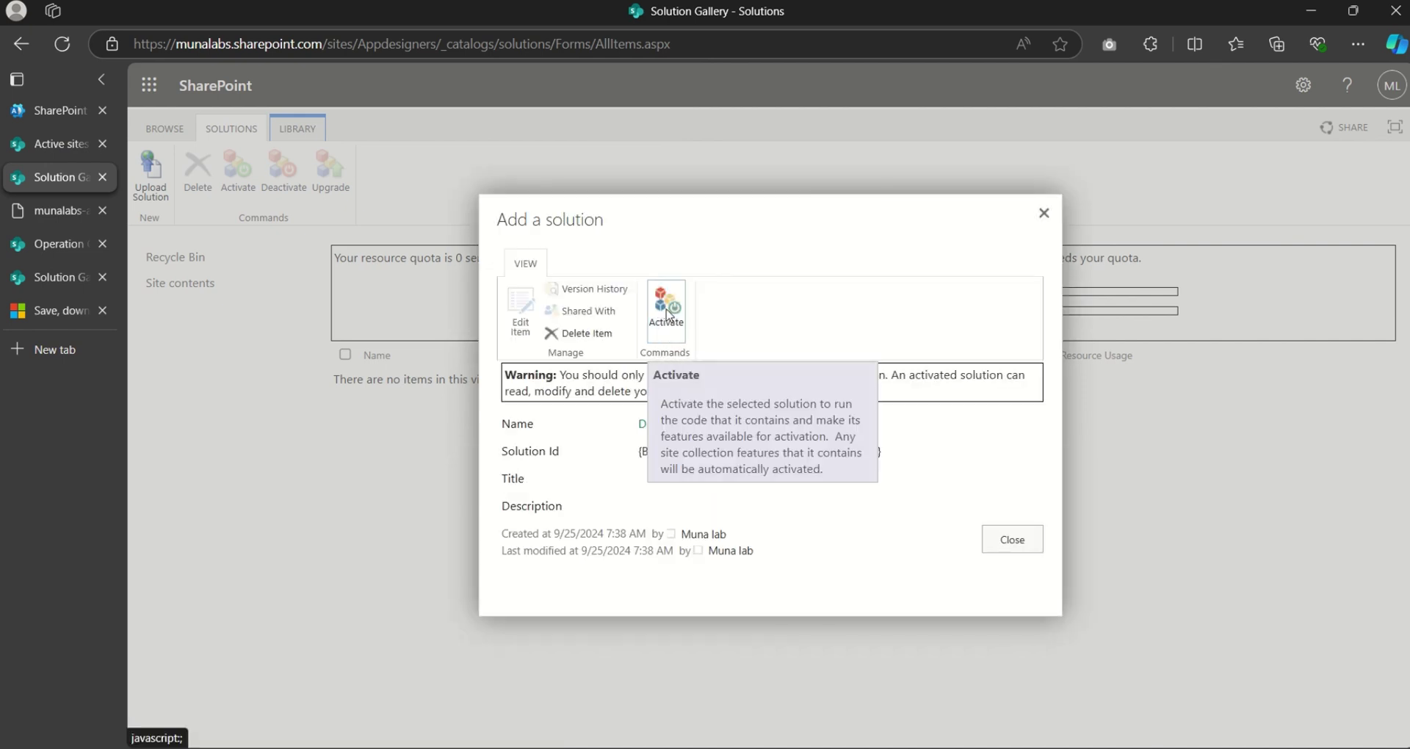
{"action": "left_click", "coordinate": [667, 314]}
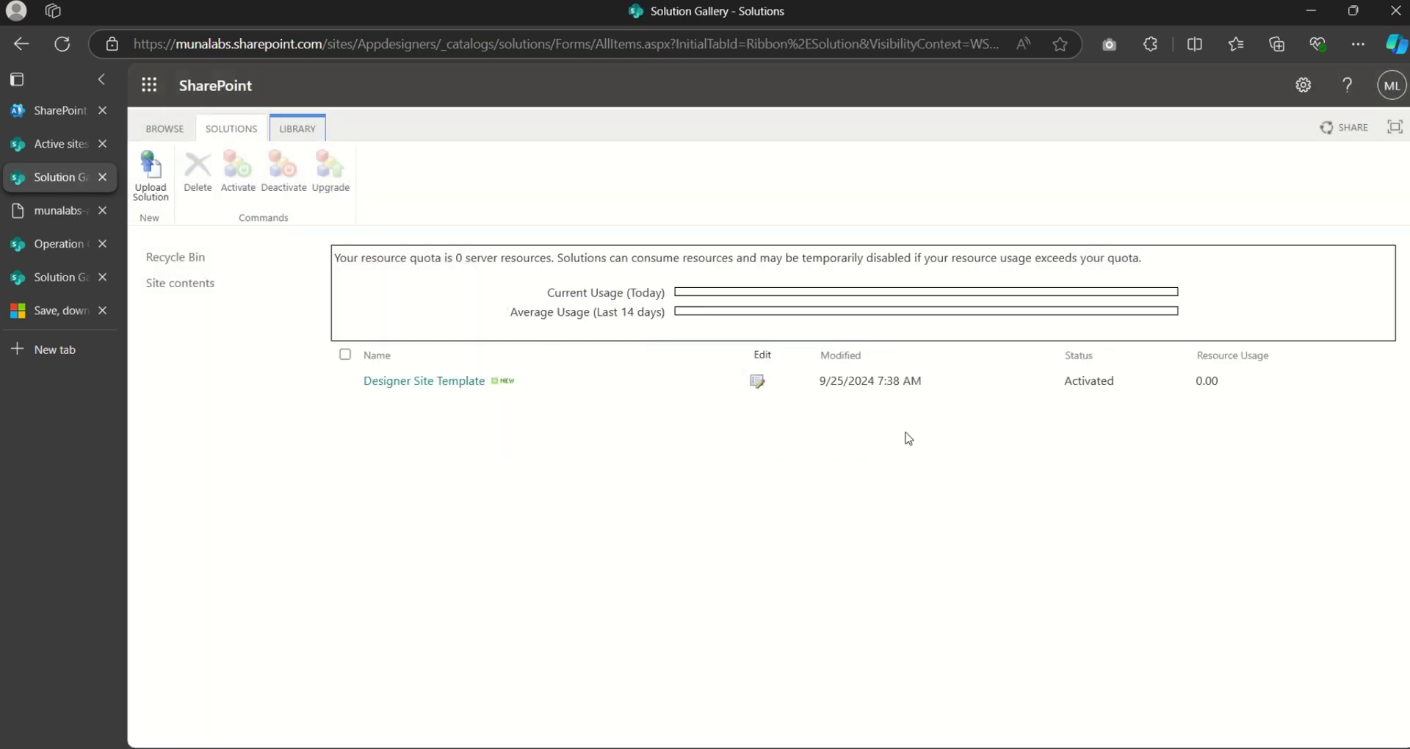
Apply the custom Designer Site Template to the App designers site and accept its existing visitors, members and owners groups
{"action": "left_click", "coordinate": [57, 145]}
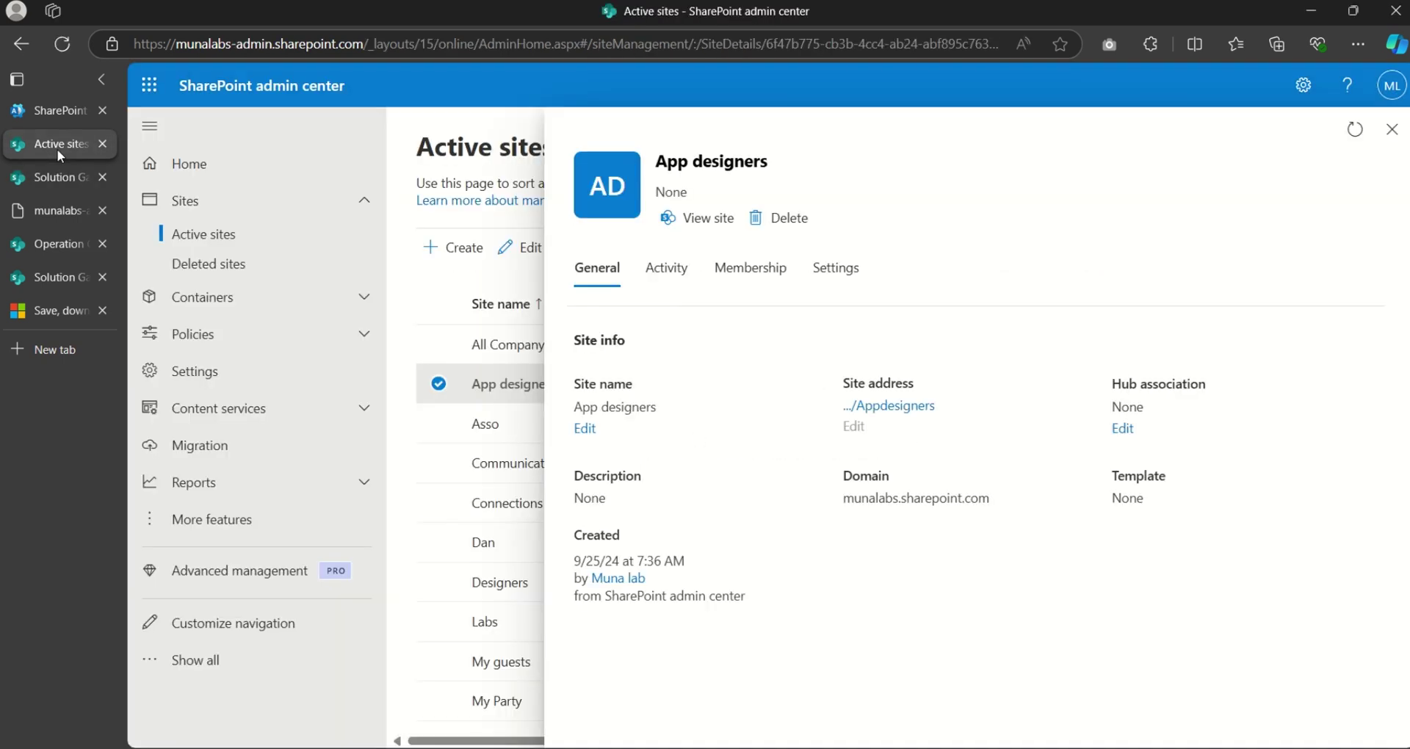
{"action": "left_click", "coordinate": [704, 230]}
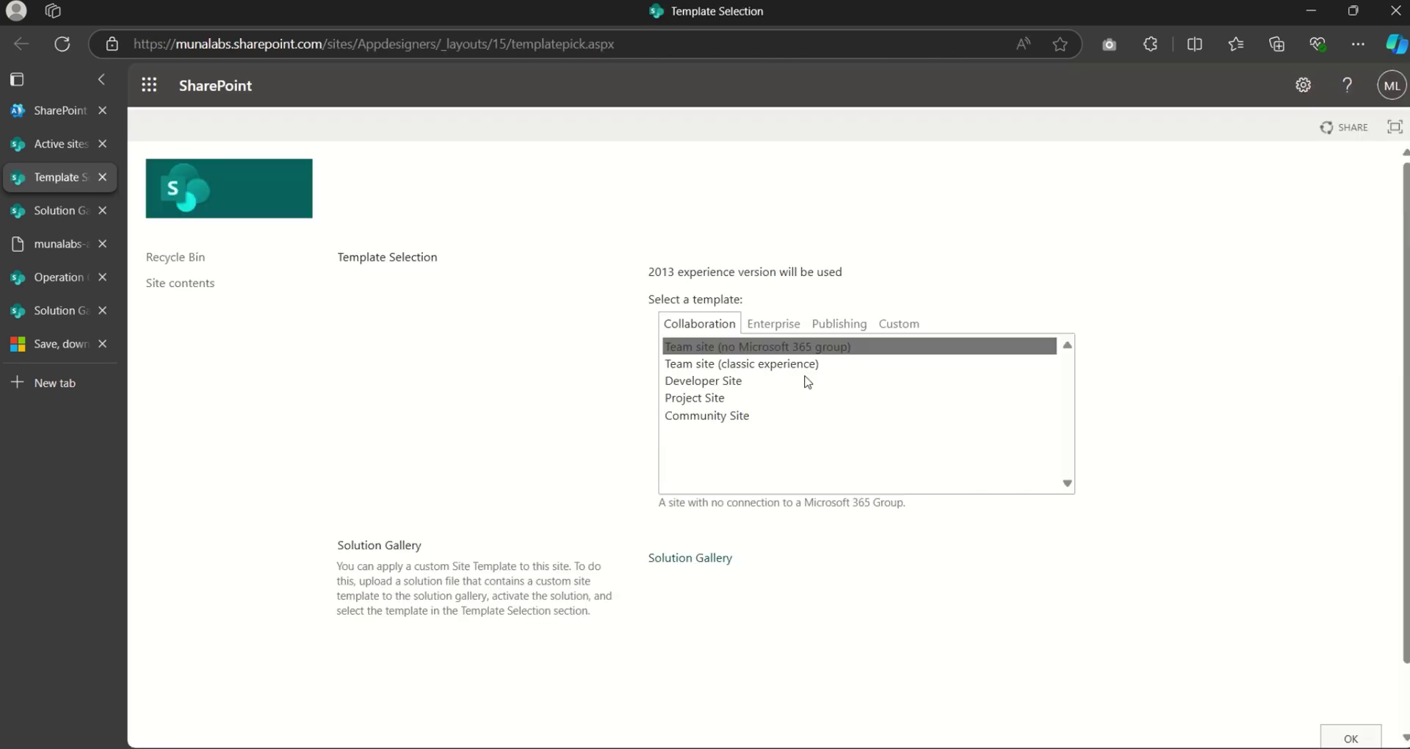
{"action": "left_click", "coordinate": [901, 323]}
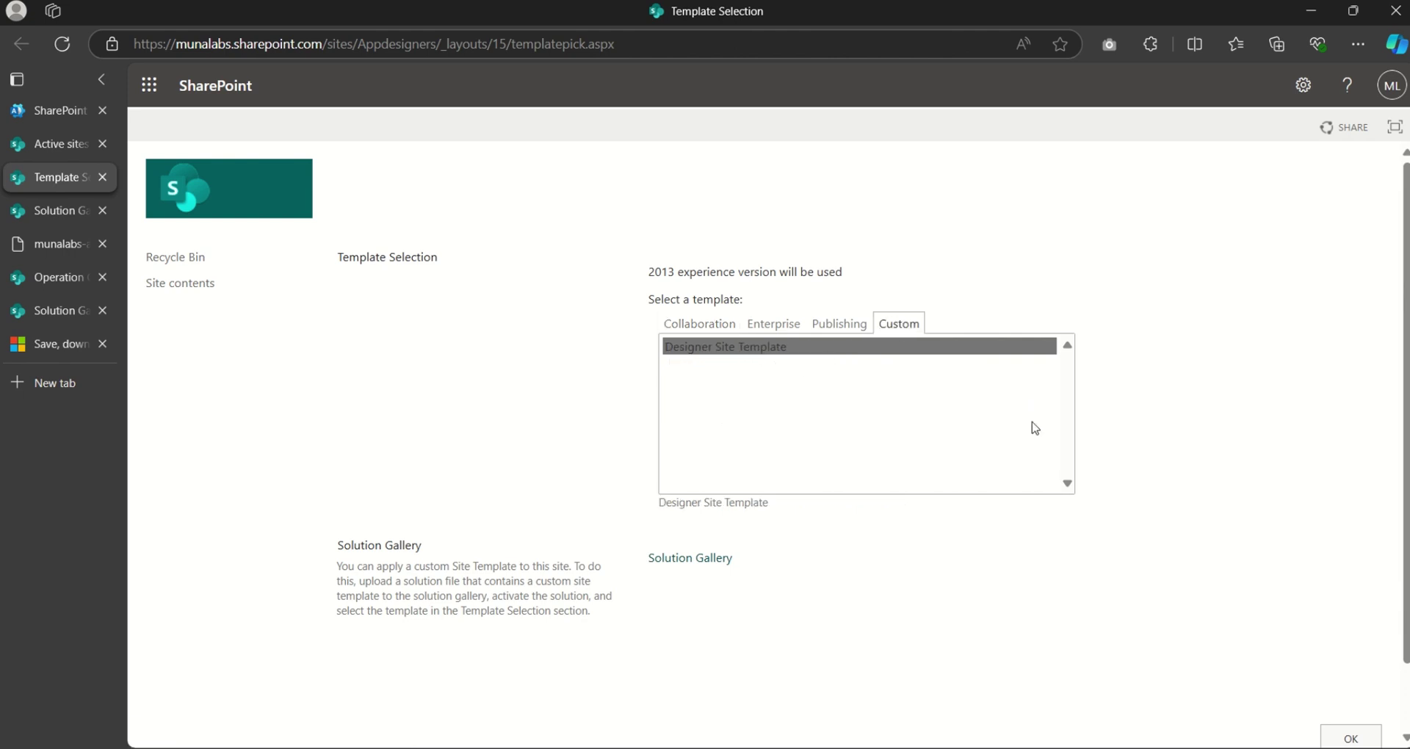
{"action": "scroll", "coordinate": [1341, 505], "scroll_direction": "down", "scroll_amount": 1}
{"action": "left_click", "coordinate": [1370, 663]}
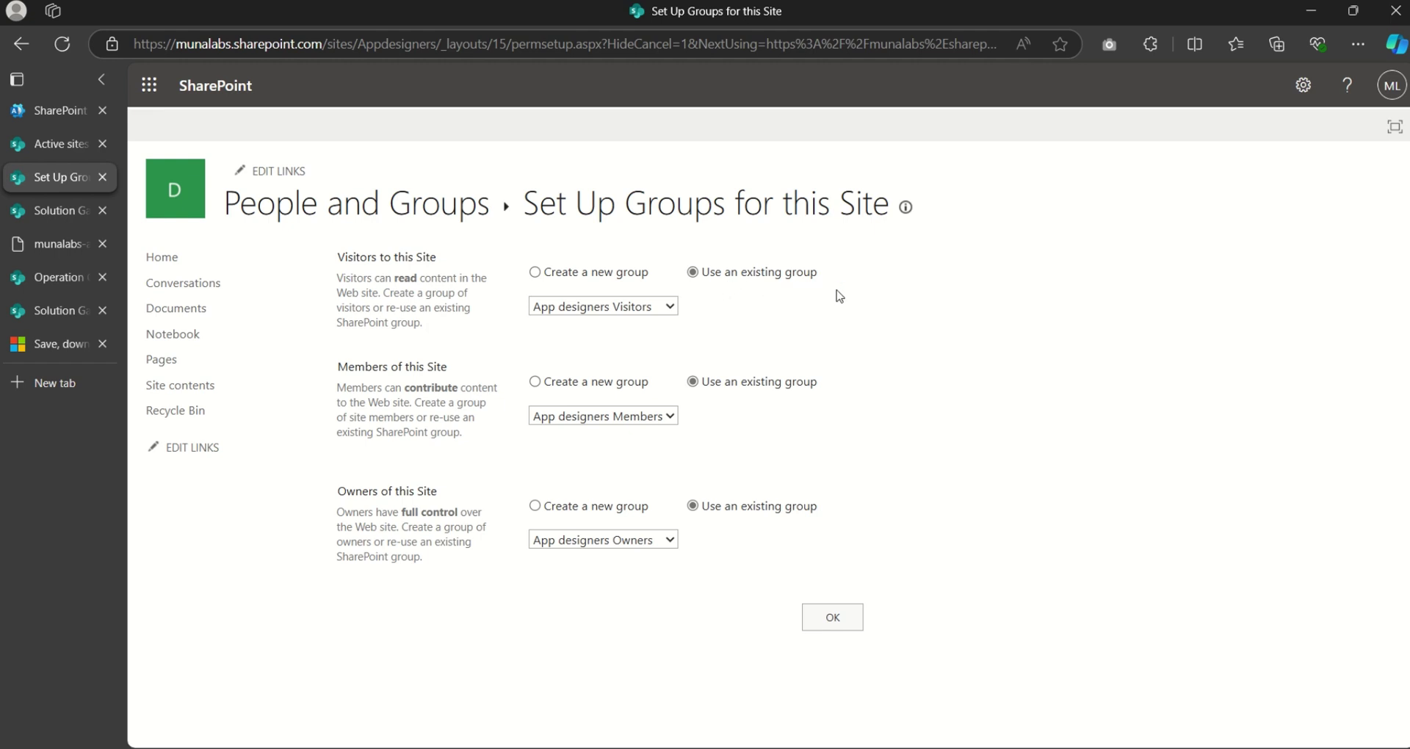
{"action": "left_click", "coordinate": [850, 617]}
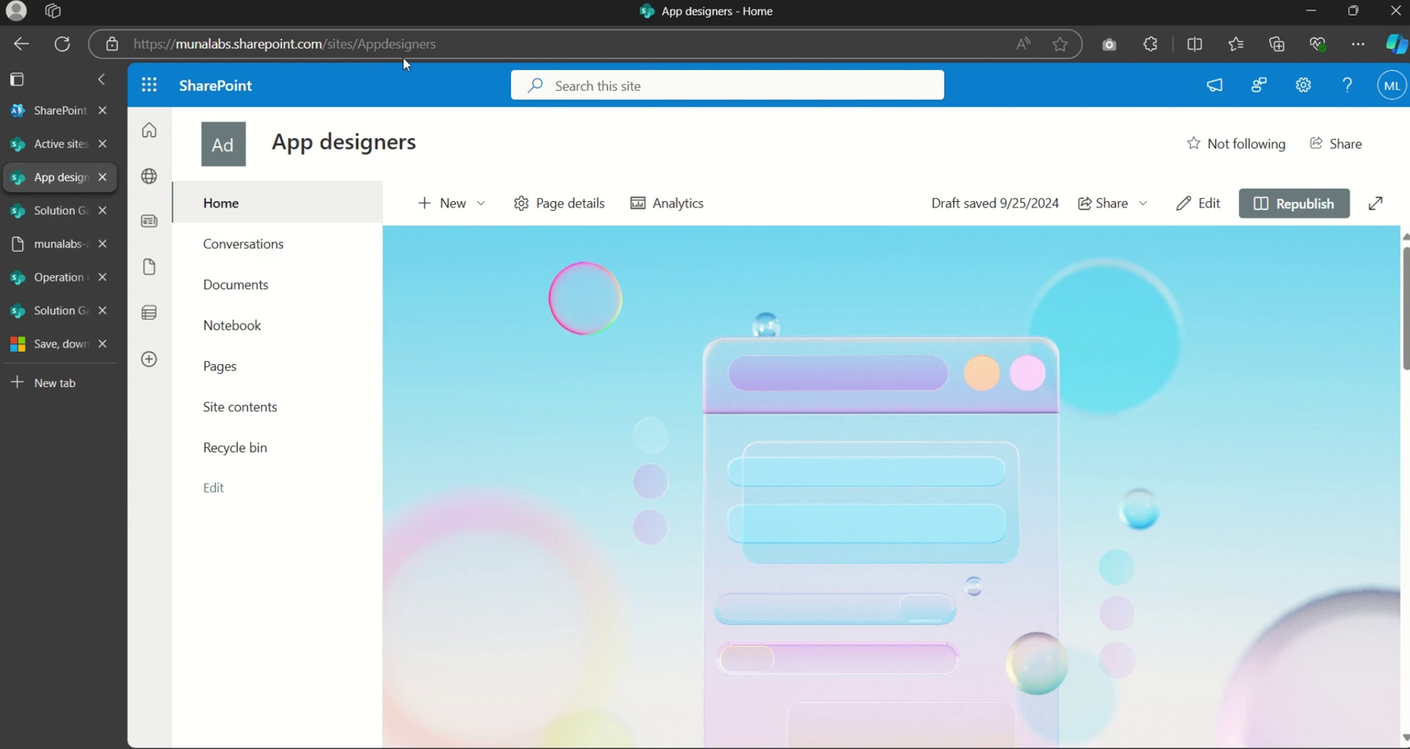
Compare the App designers home page with the original Designers home page, including events, quick links, documents, news and activity
{"action": "scroll", "coordinate": [743, 318], "scroll_direction": "down", "scroll_amount": 6}
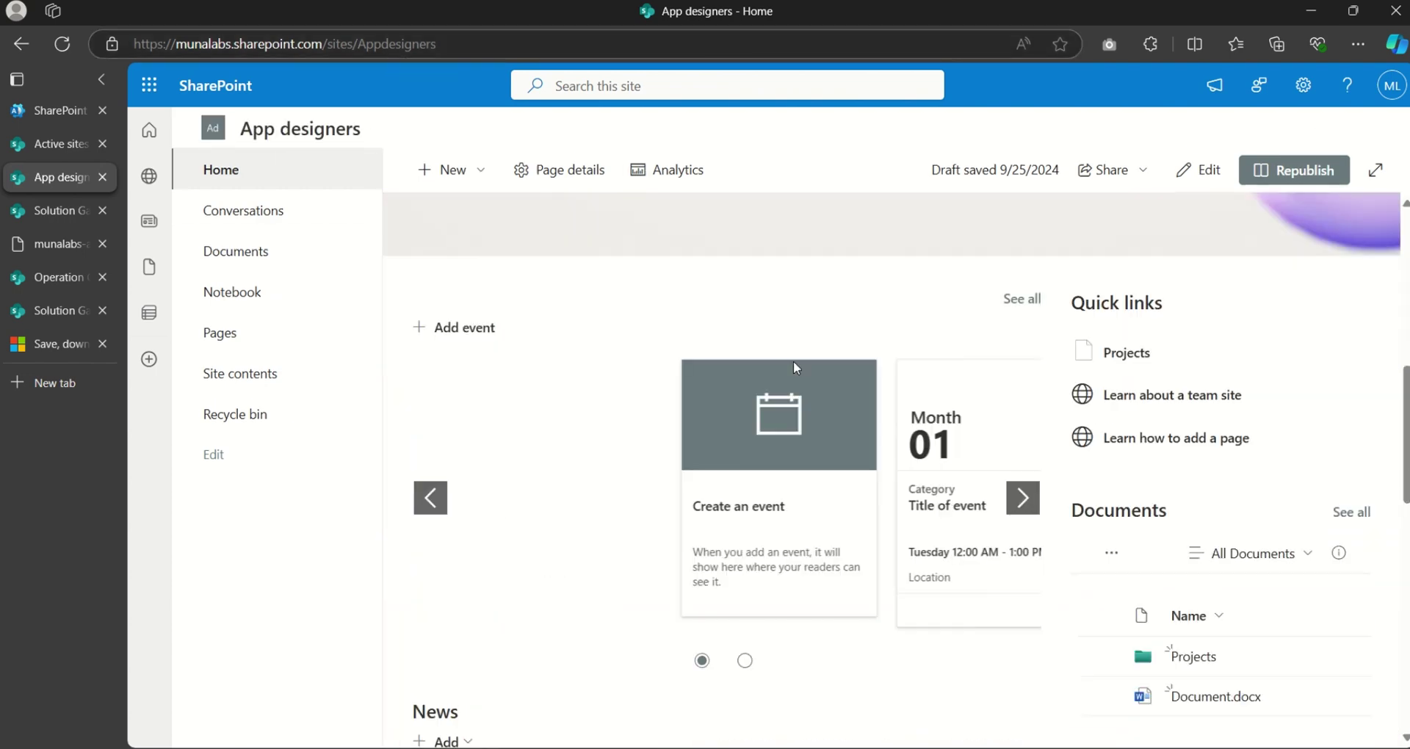
{"action": "scroll", "coordinate": [794, 360], "scroll_direction": "down", "scroll_amount": 4}
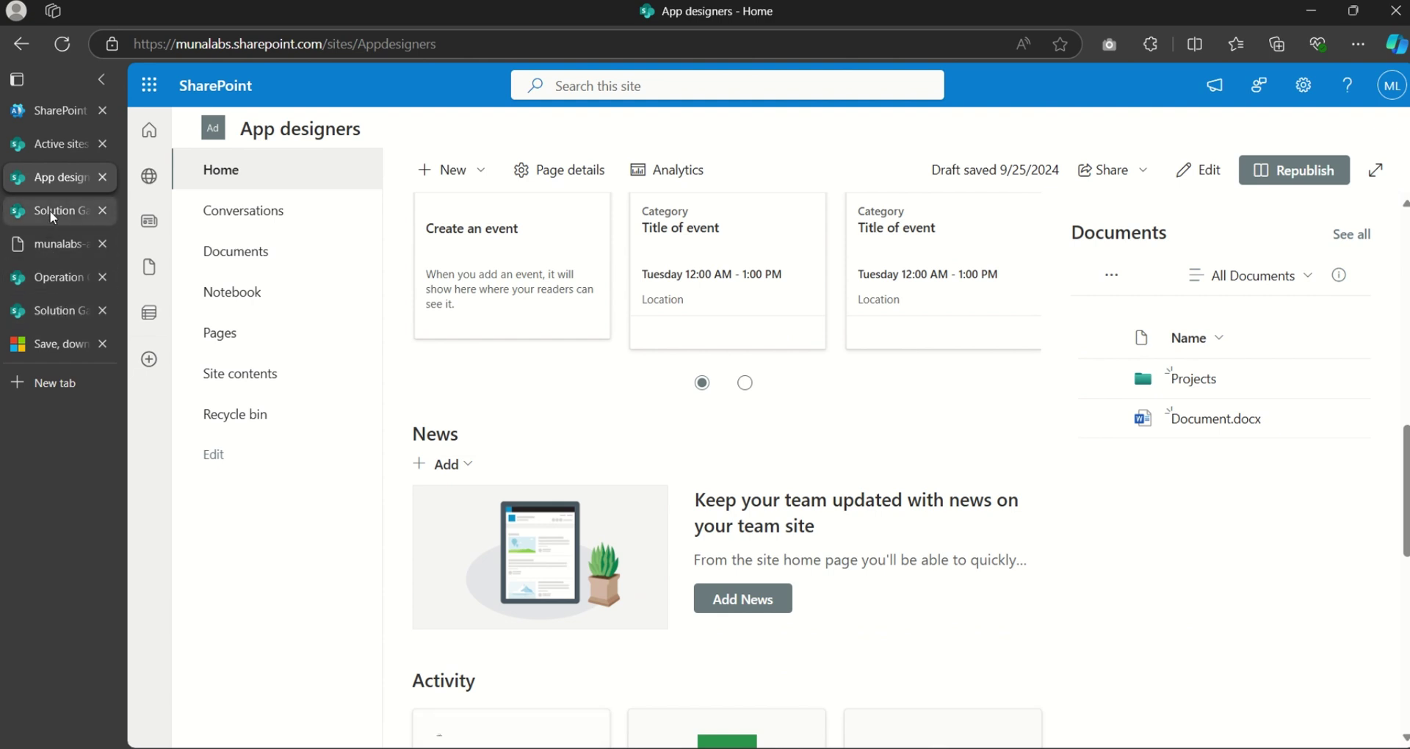
{"action": "mouse_move", "coordinate": [57, 315]}
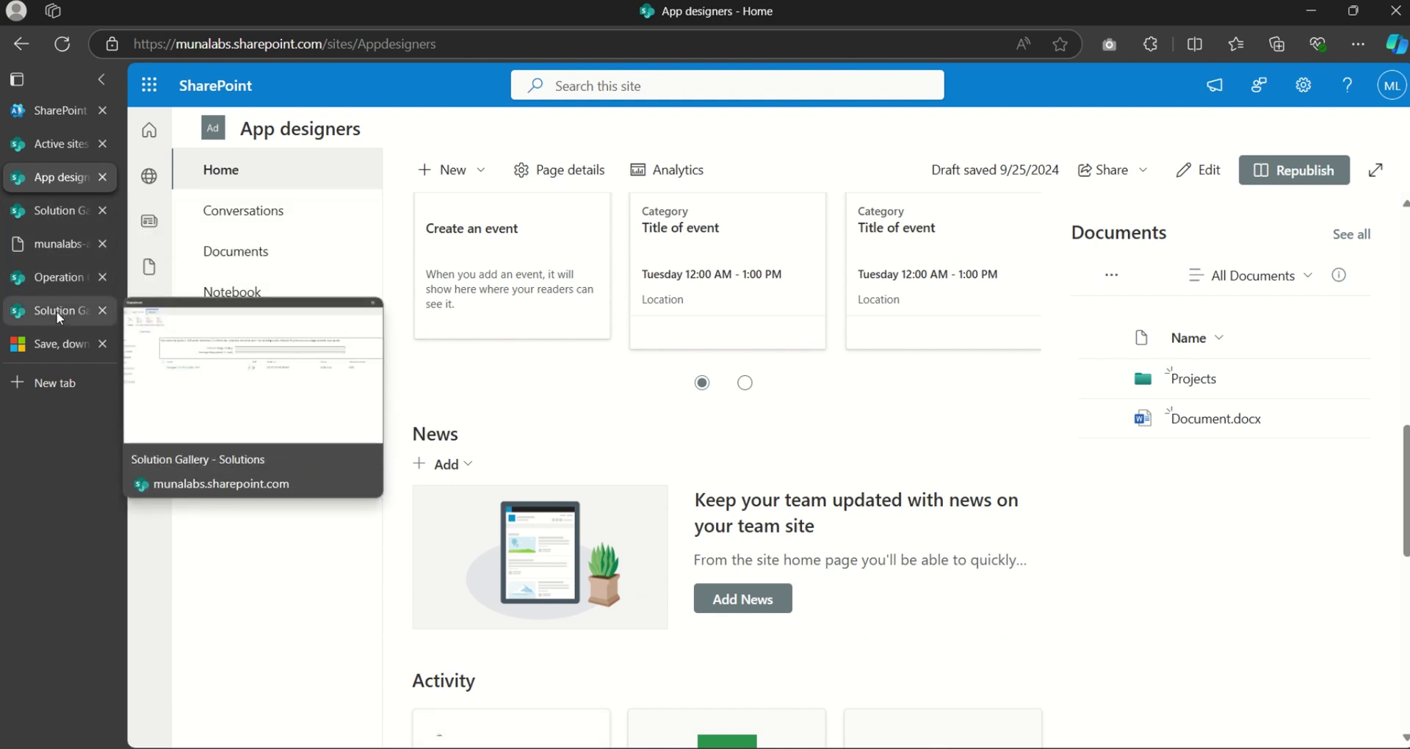
{"action": "left_click", "coordinate": [51, 277]}
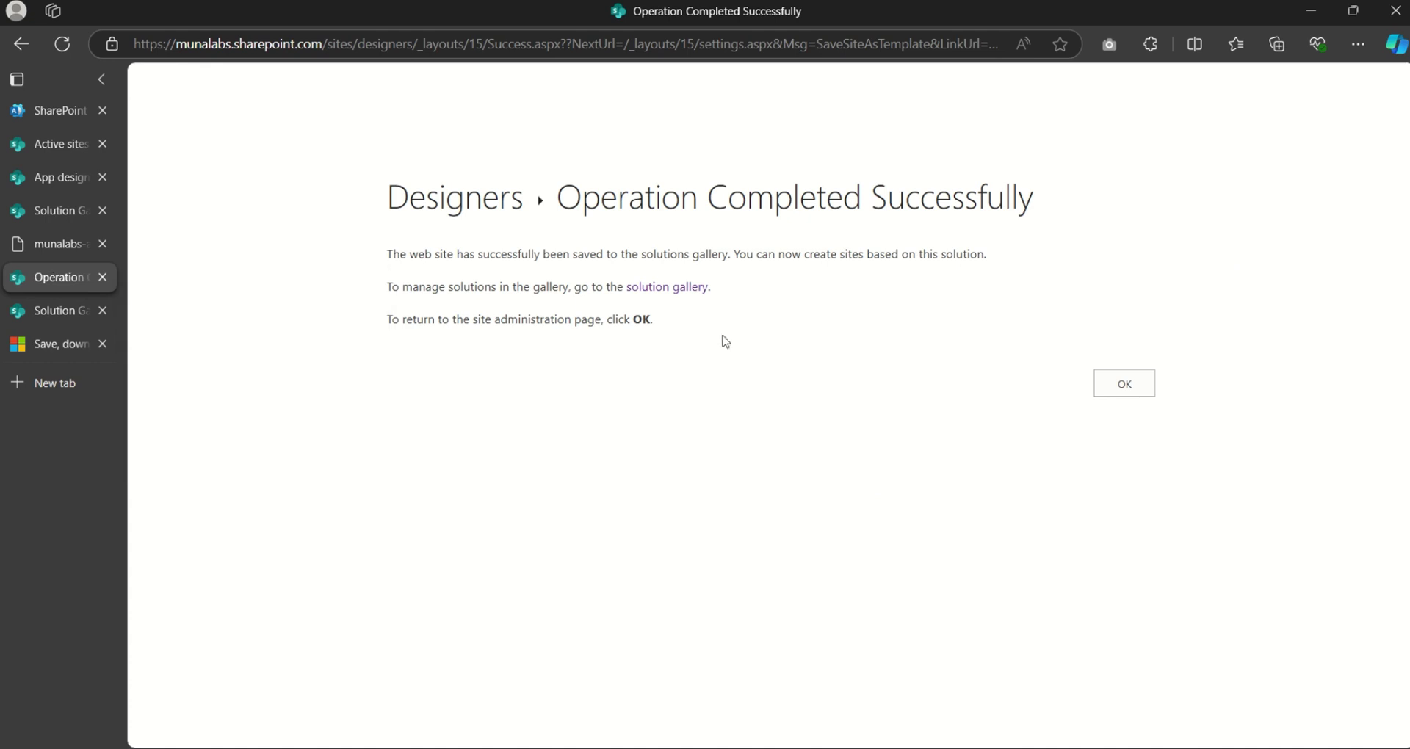
{"action": "left_click", "coordinate": [1119, 385]}
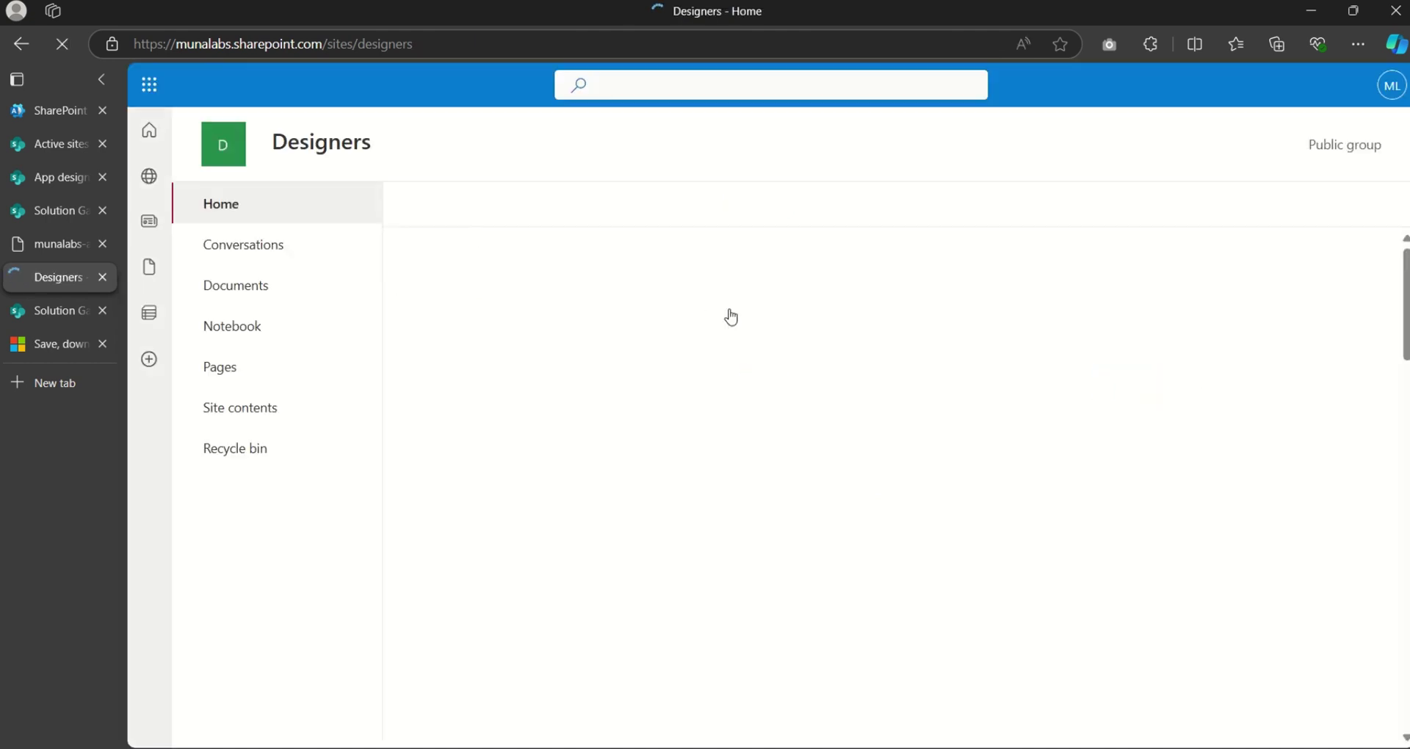
{"action": "scroll", "coordinate": [947, 411], "scroll_direction": "down", "scroll_amount": 5}
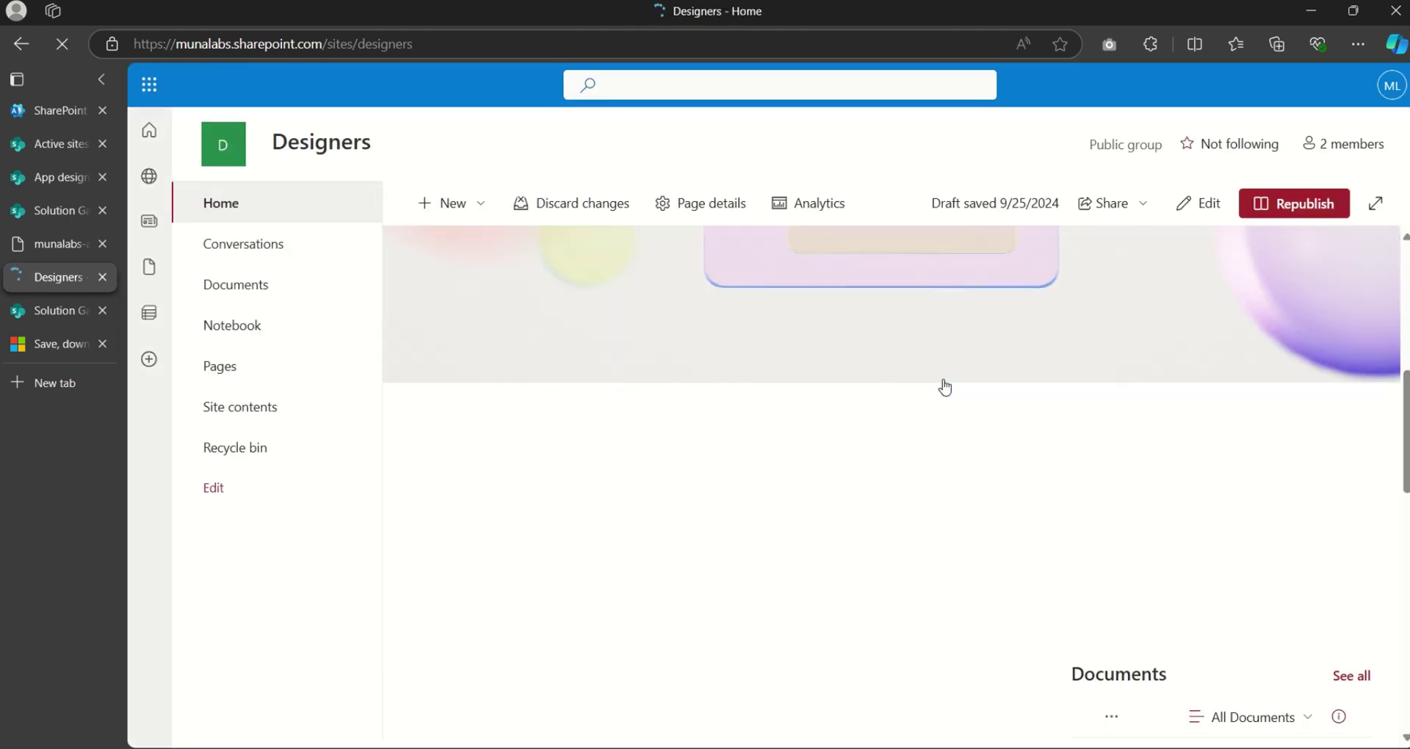
{"action": "scroll", "coordinate": [948, 397], "scroll_direction": "down", "scroll_amount": 3}
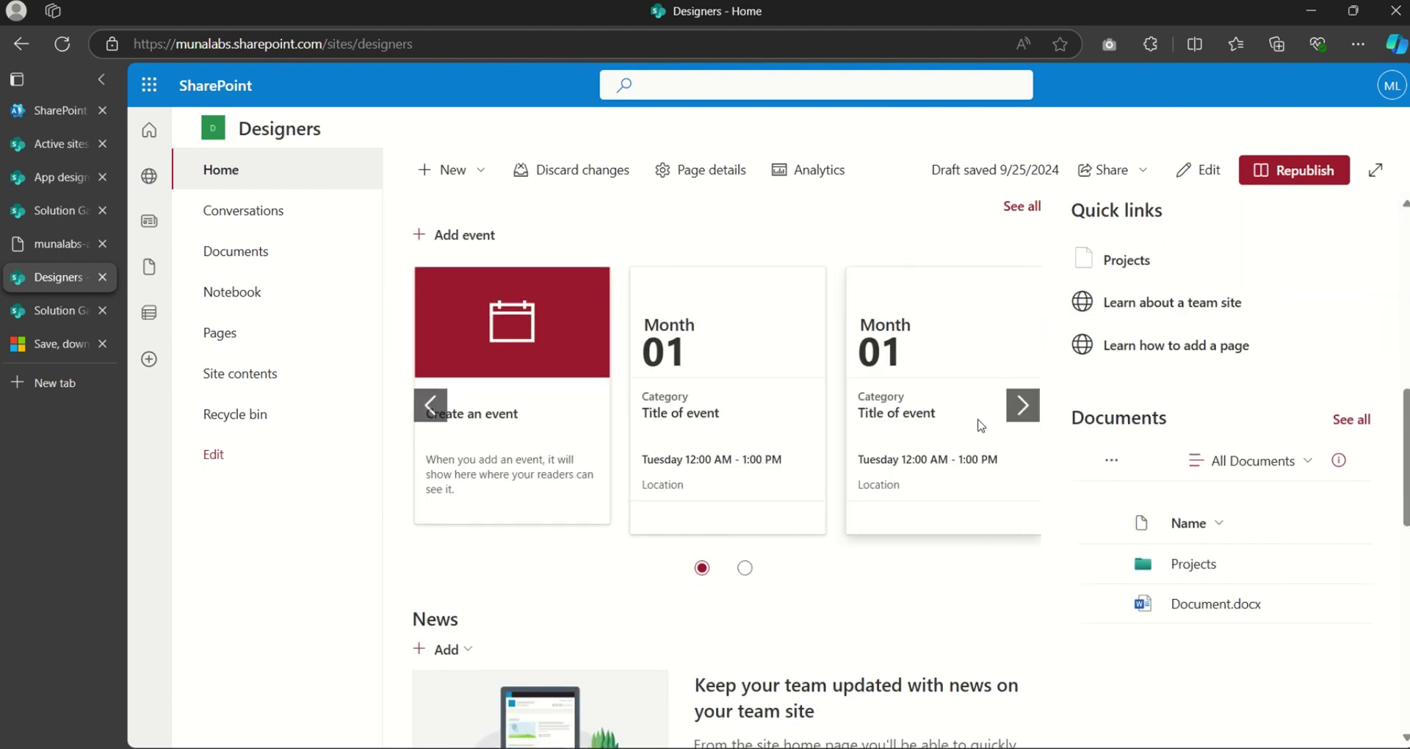
{"action": "scroll", "coordinate": [977, 424], "scroll_direction": "up", "scroll_amount": 5}
{"action": "scroll", "coordinate": [995, 441], "scroll_direction": "down", "scroll_amount": 3}
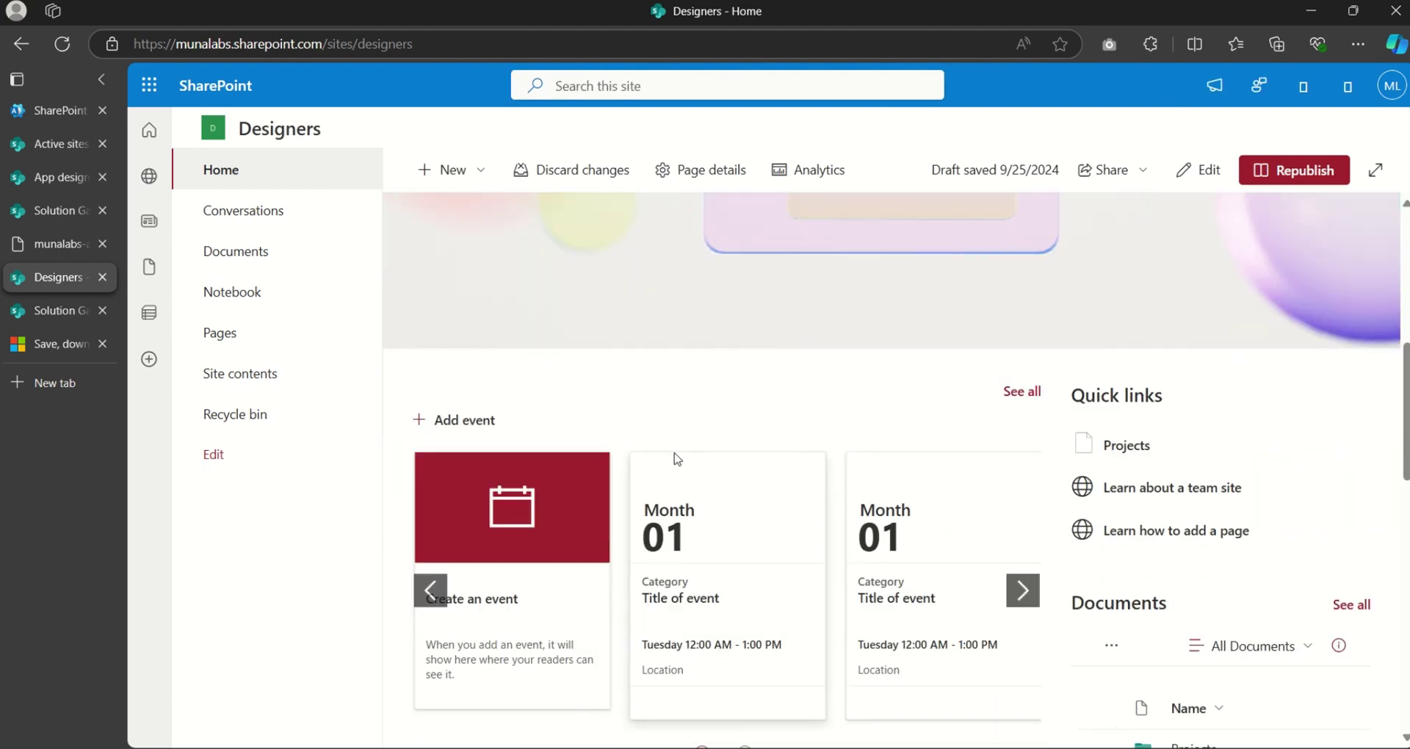
{"action": "scroll", "coordinate": [678, 459], "scroll_direction": "down", "scroll_amount": 3}
{"action": "scroll", "coordinate": [1220, 498], "scroll_direction": "down", "scroll_amount": 3}
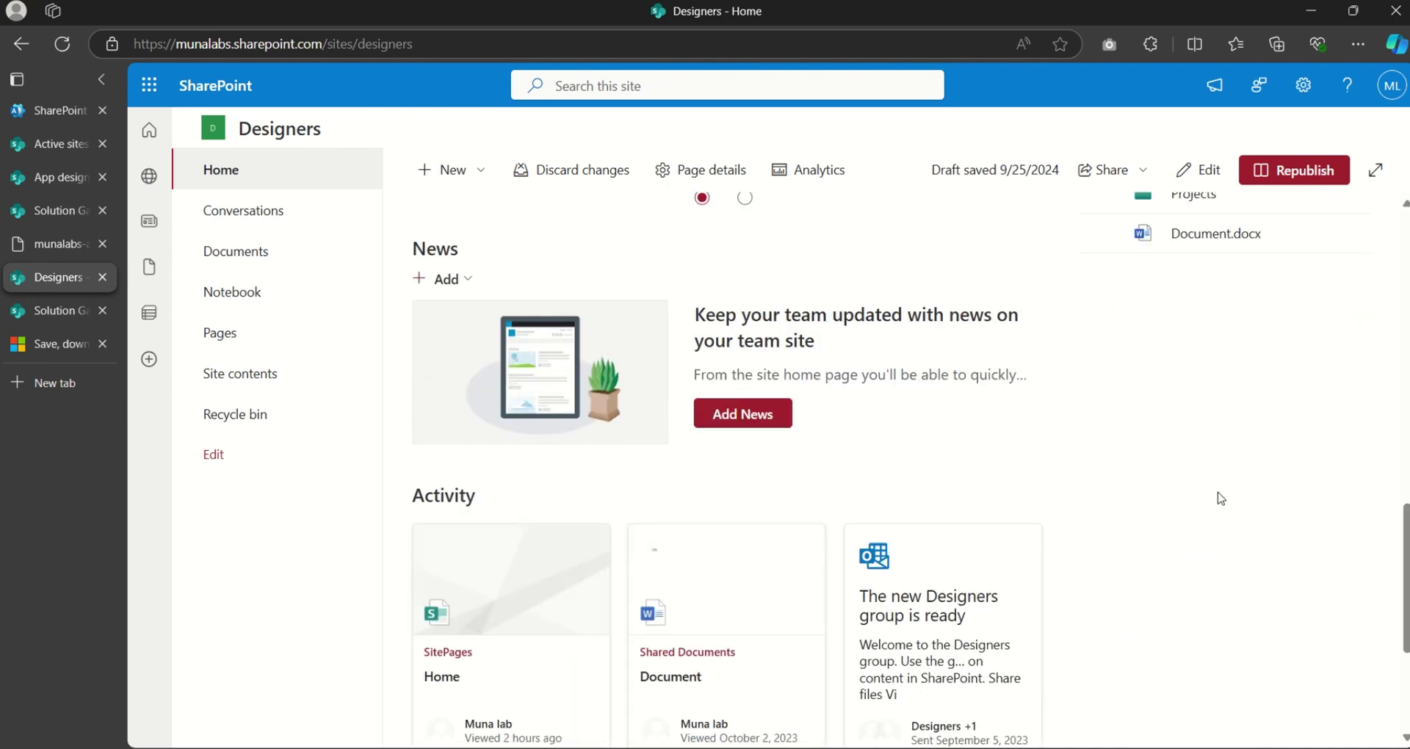
{"action": "scroll", "coordinate": [699, 397], "scroll_direction": "down", "scroll_amount": 2}
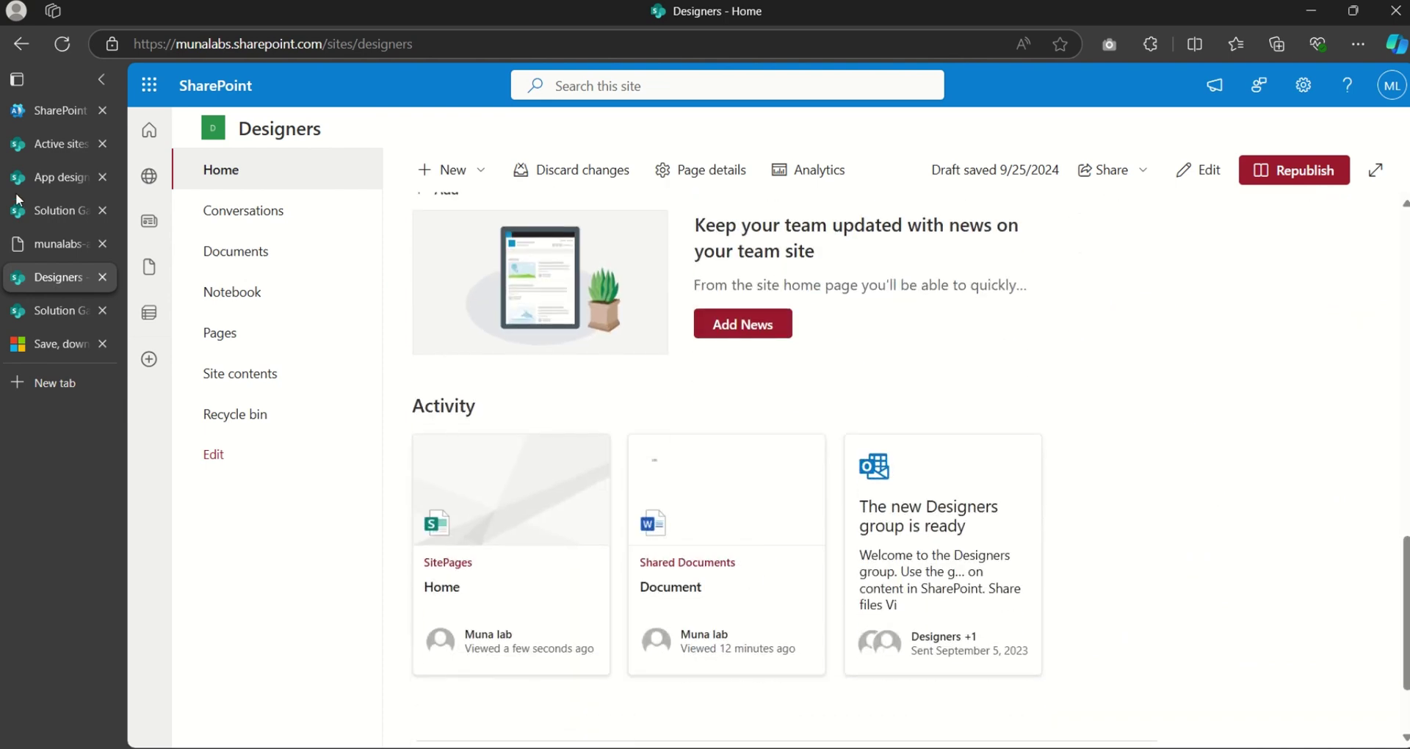
{"action": "left_click", "coordinate": [53, 182]}
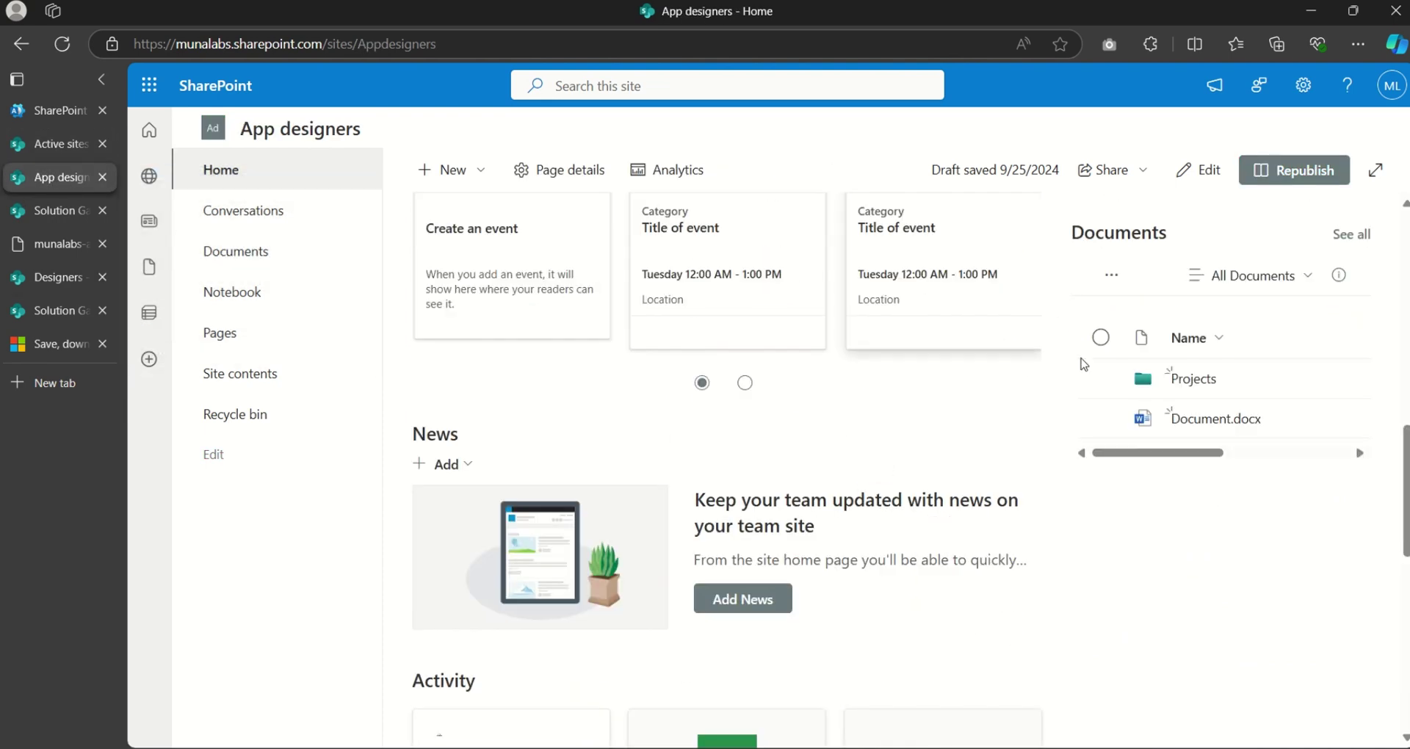
{"action": "scroll", "coordinate": [857, 529], "scroll_direction": "down", "scroll_amount": 10}
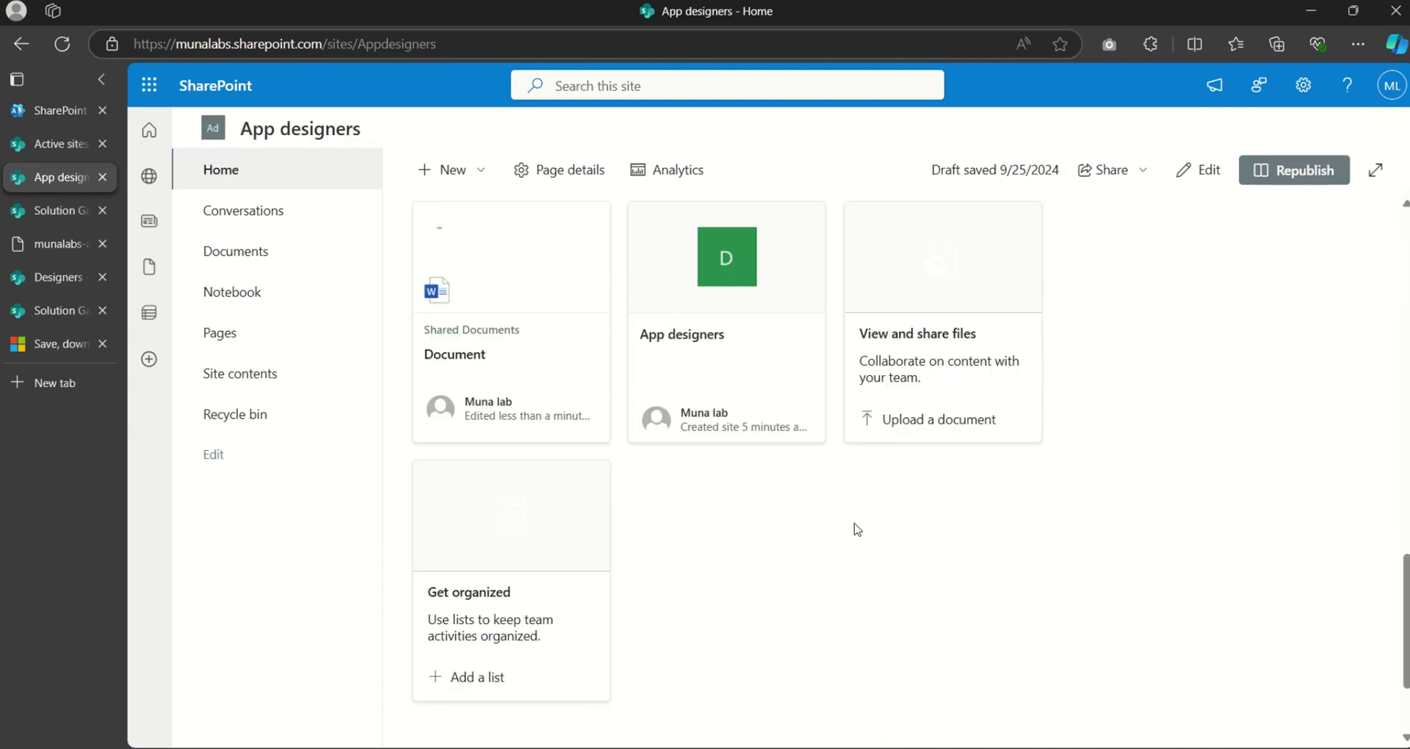